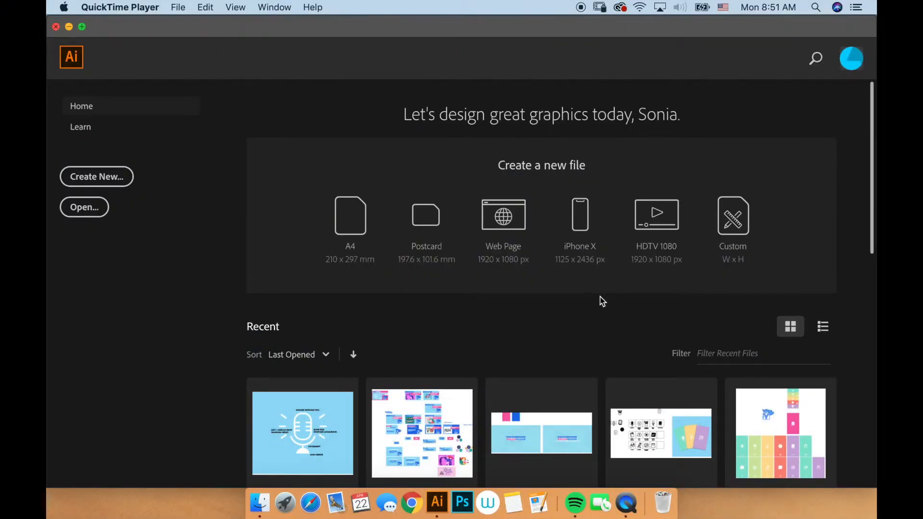
# - Create a new 1000 x 1000 px document named PODCAST ICON
pyautogui.click(98, 181)
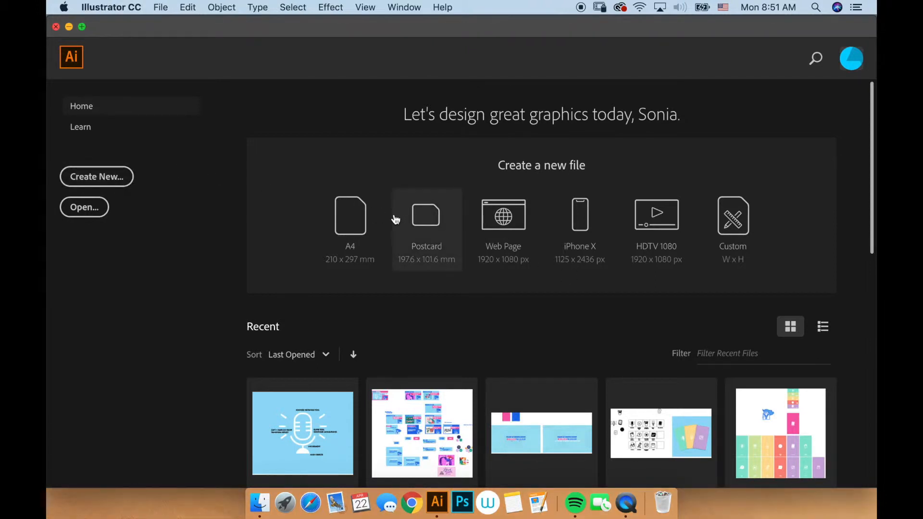
pyautogui.click(99, 185)
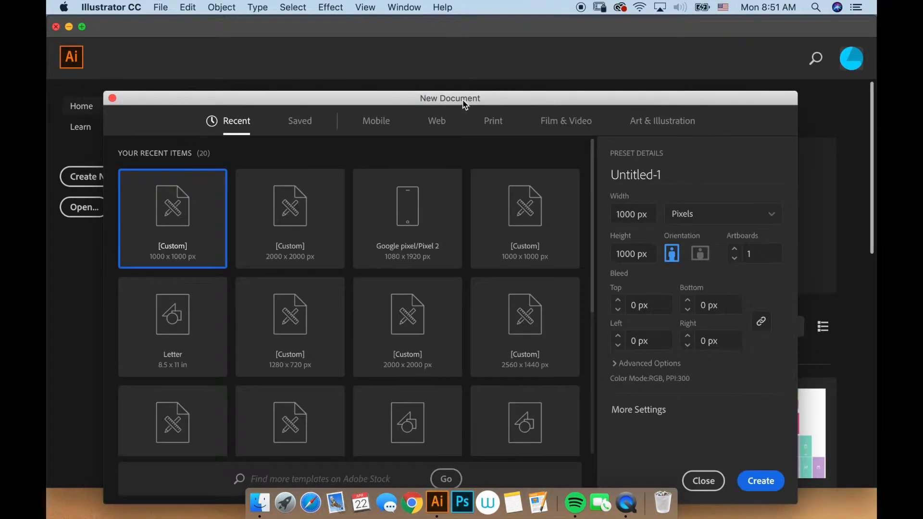
pyautogui.moveTo(463, 104); pyautogui.dragTo(457, 68)
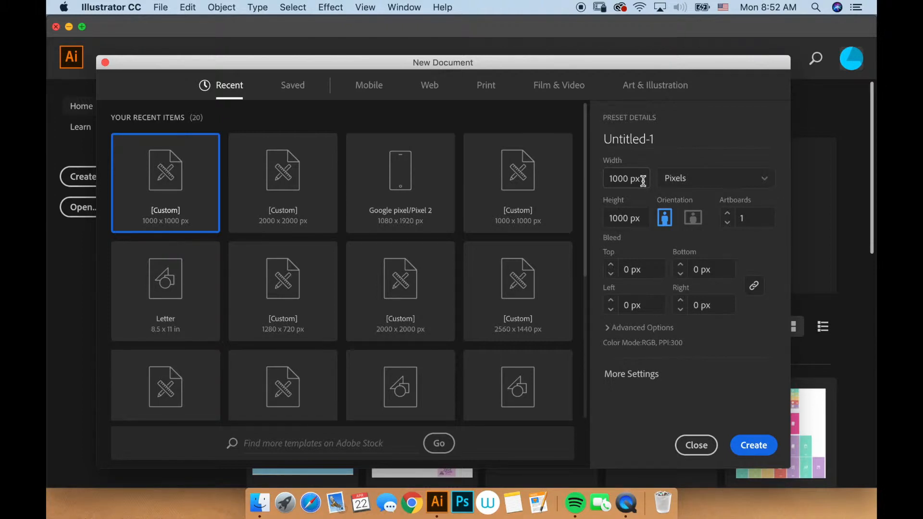
pyautogui.tripleClick(643, 139)
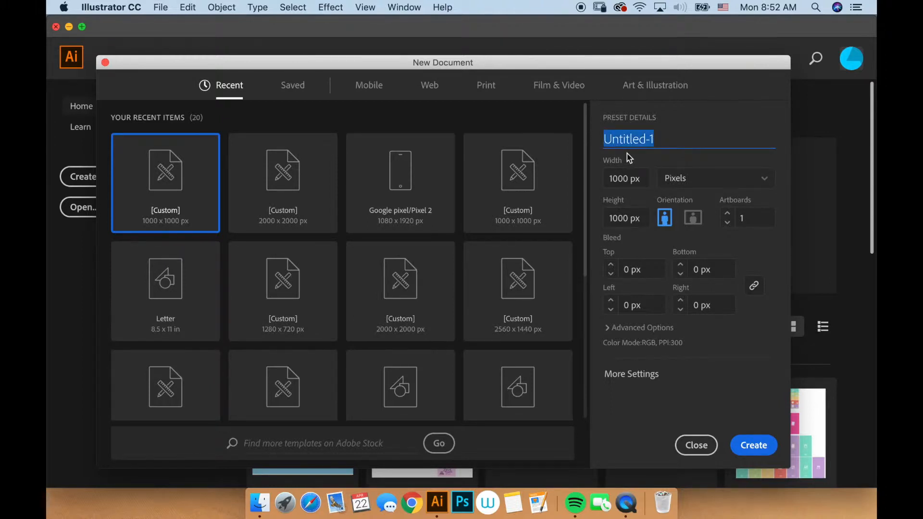
pyautogui.write('PODCAST ICON')
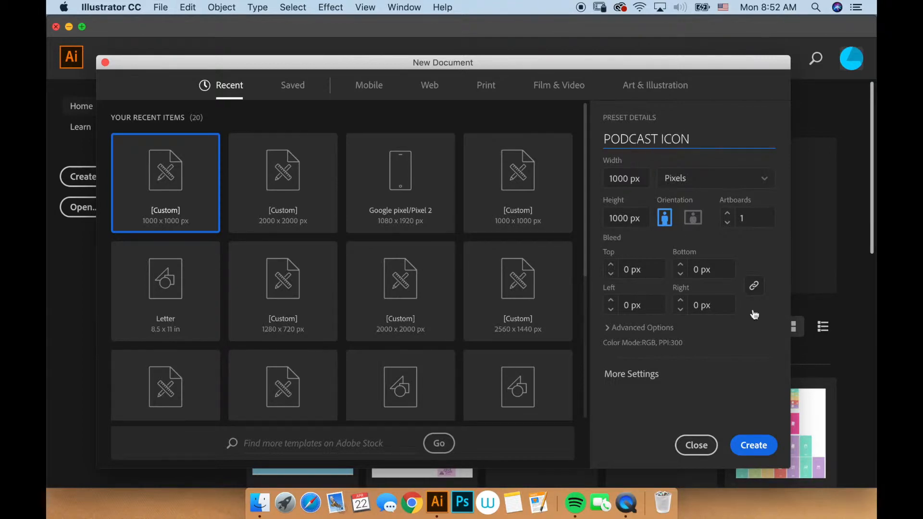
pyautogui.click(753, 445)
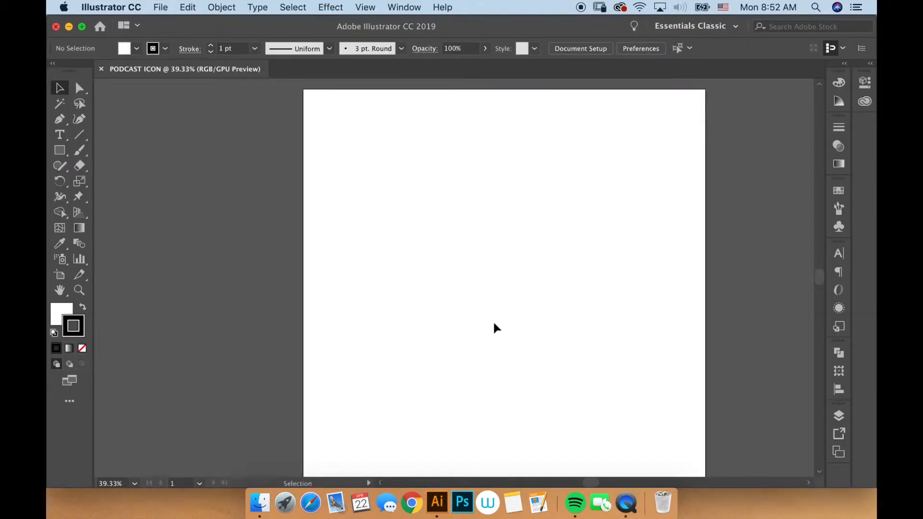
# - Load PODCAST-ICON-SKETCH.jpg from the Desktop as a linked image for placing in the document
pyautogui.moveTo(519, 269); pyautogui.dragTo(442, 269)
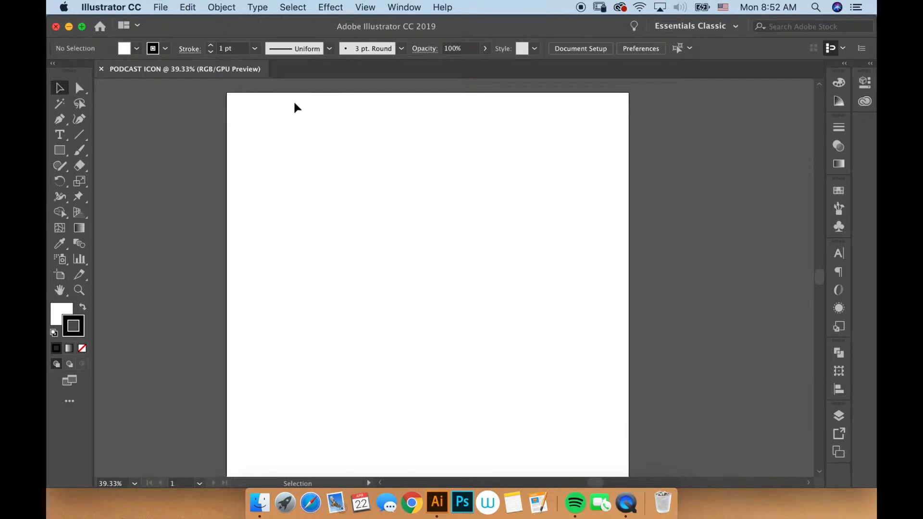
pyautogui.click(159, 8)
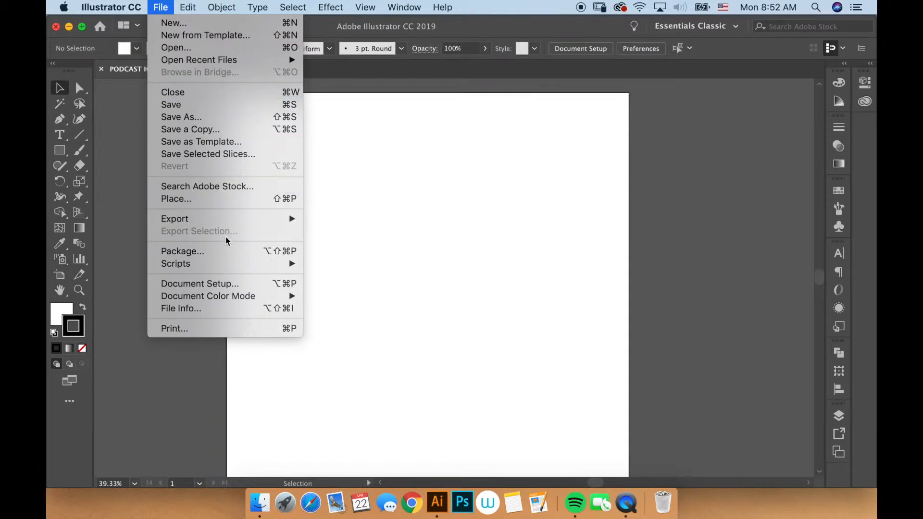
pyautogui.click(206, 200)
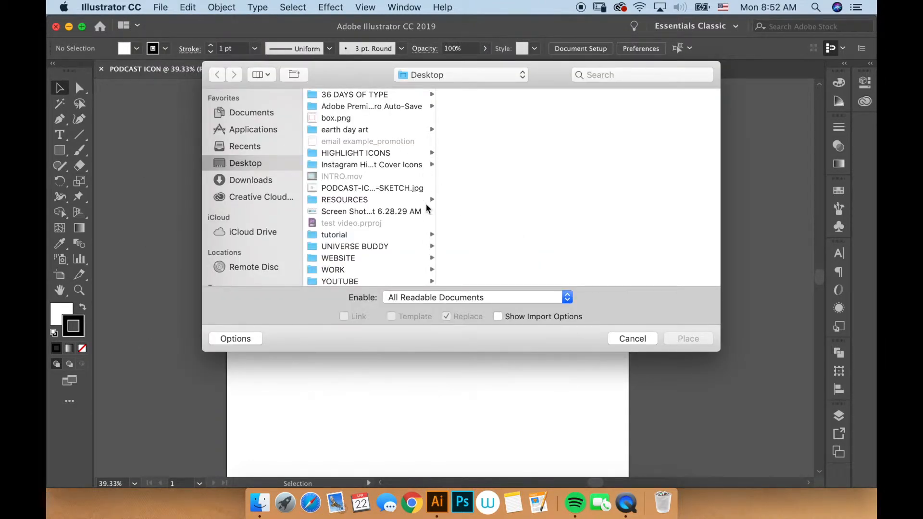
pyautogui.click(391, 231)
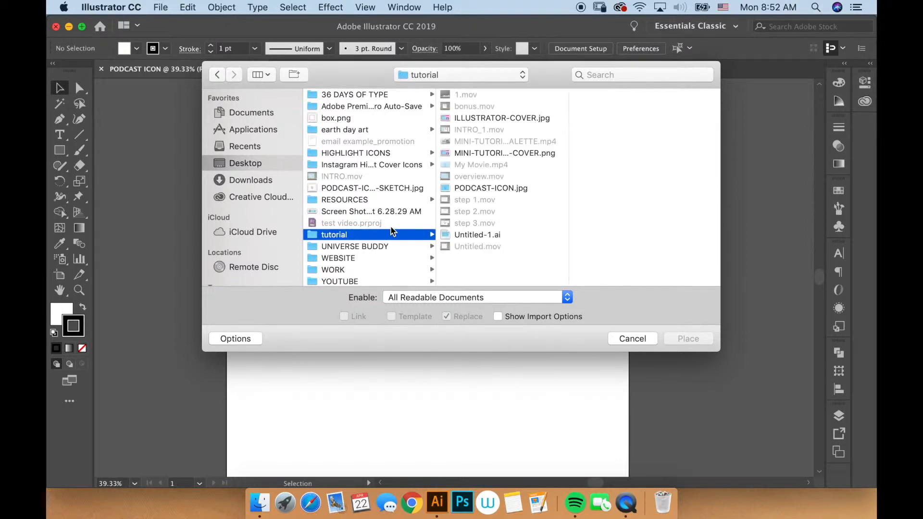
pyautogui.press('Down')
pyautogui.press('Down')
pyautogui.press('Up')
pyautogui.press('Up')
pyautogui.press('Up')
pyautogui.press('Up')
pyautogui.press('Up')
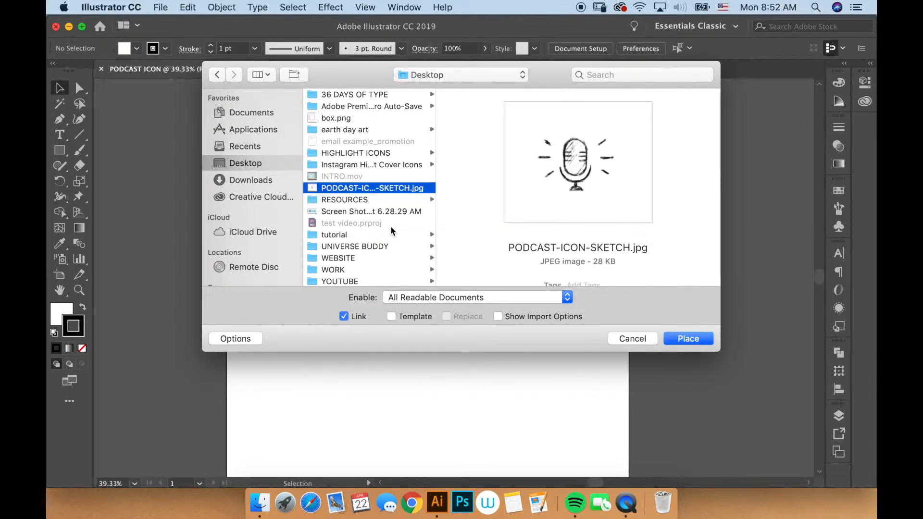
pyautogui.click(705, 342)
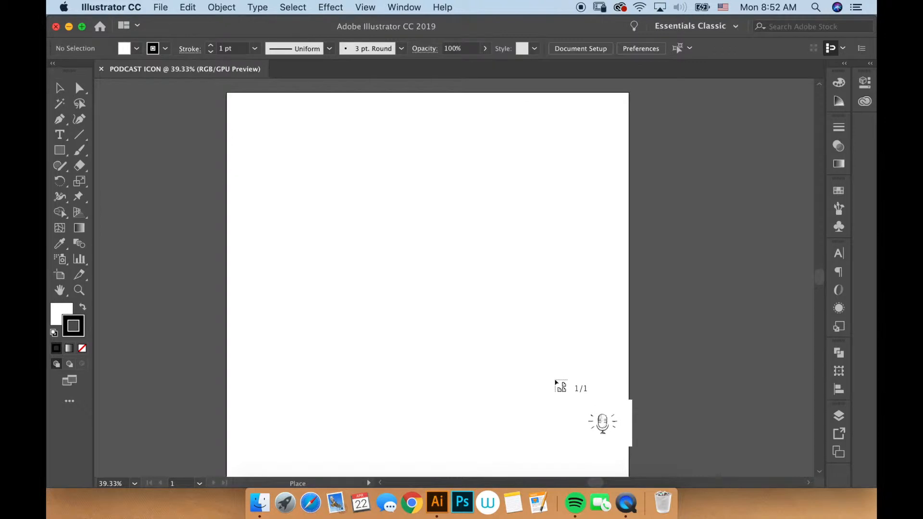
# - Place the microphone sketch on the artboard, enlarged to slightly wider than the artboard with the microphone near its centre
pyautogui.click(386, 226)
pyautogui.moveTo(584, 339); pyautogui.dragTo(402, 221)
pyautogui.moveTo(505, 267); pyautogui.dragTo(512, 256)
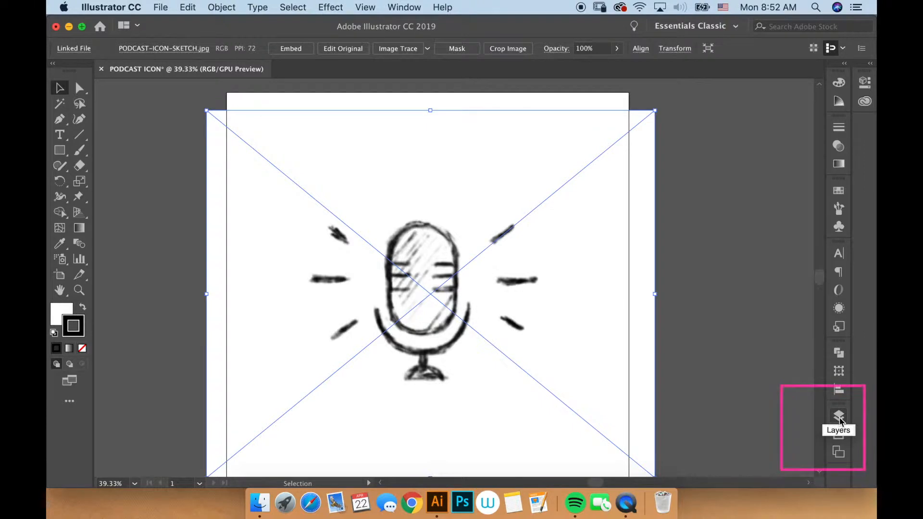
# - Show the document's layers and rename the sketch's layer to SKETCH
pyautogui.click(405, 8)
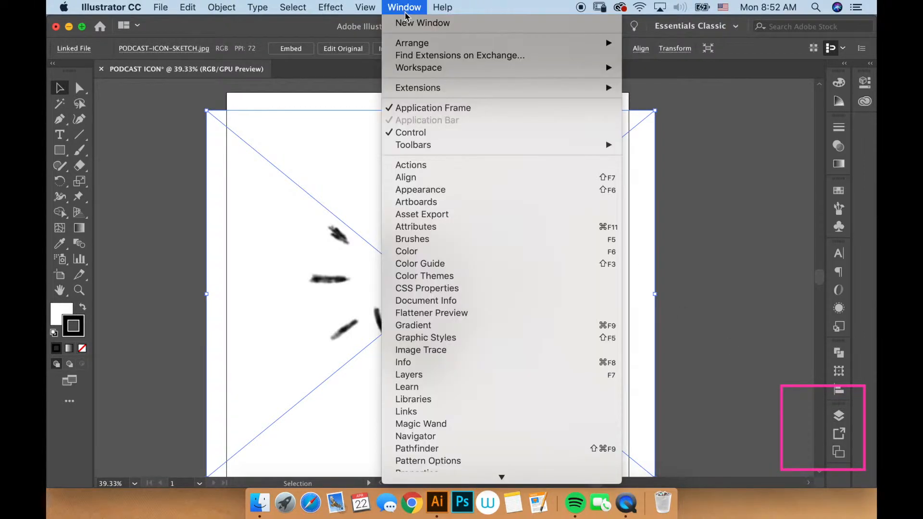
pyautogui.click(434, 375)
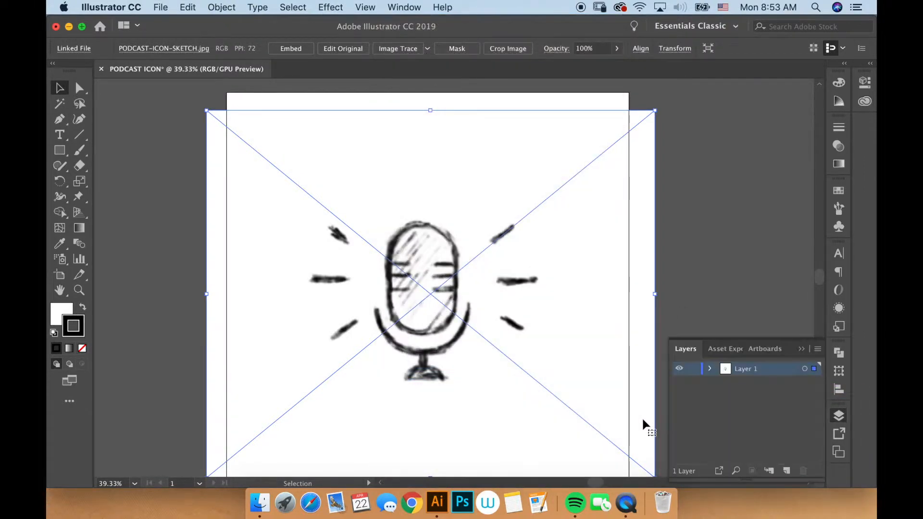
pyautogui.doubleClick(746, 369)
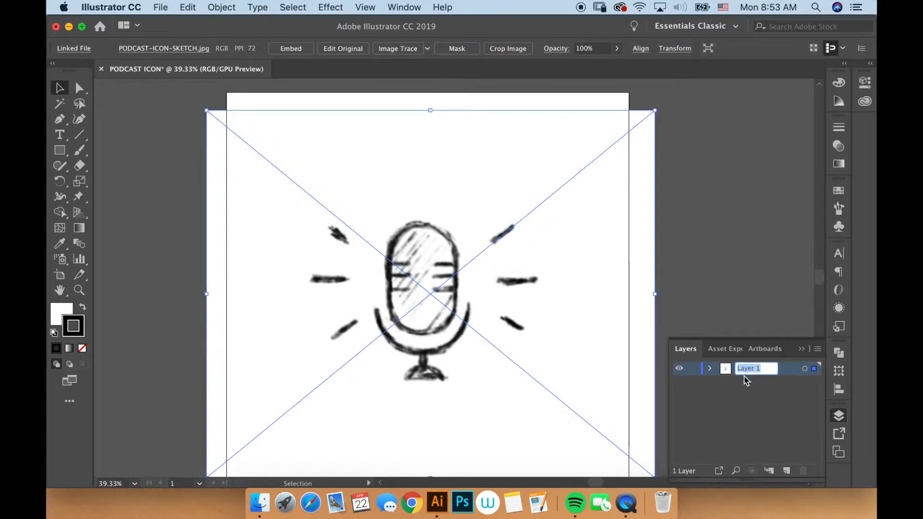
pyautogui.write('KETCH')
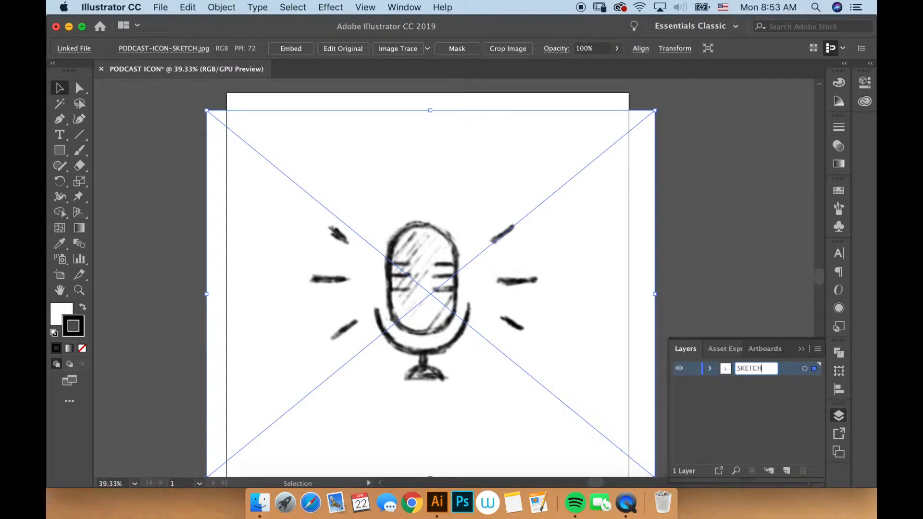
pyautogui.click(793, 416)
pyautogui.click(771, 371)
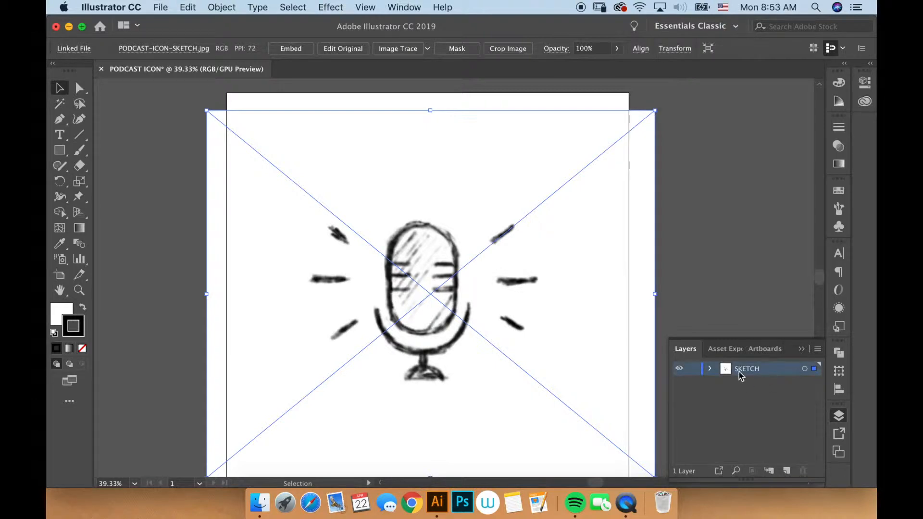
# - Toggle the SKETCH layer's lock on and back off, keeping its name
pyautogui.click(693, 369)
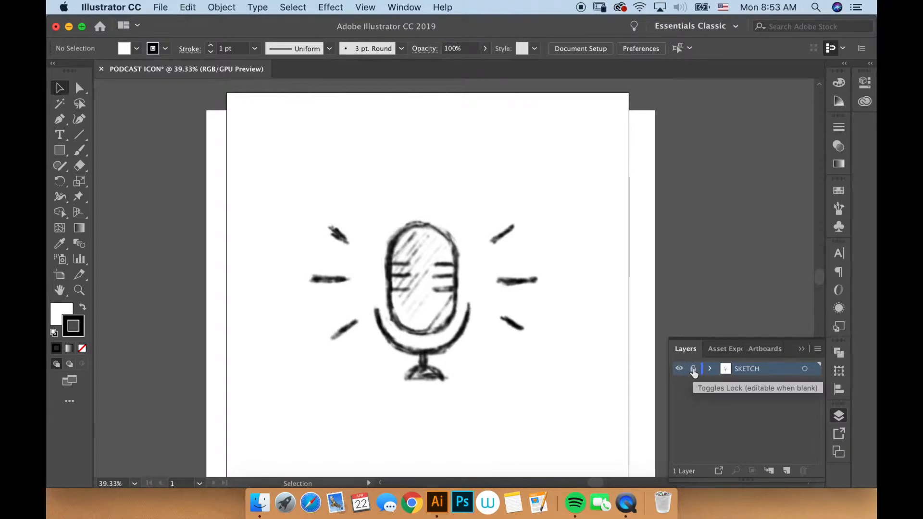
pyautogui.click(693, 370)
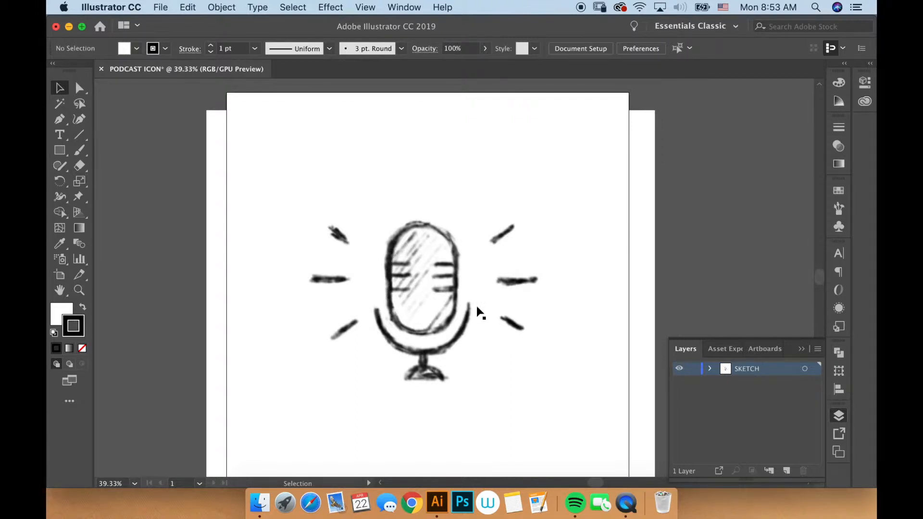
pyautogui.doubleClick(748, 368)
pyautogui.press('Return')
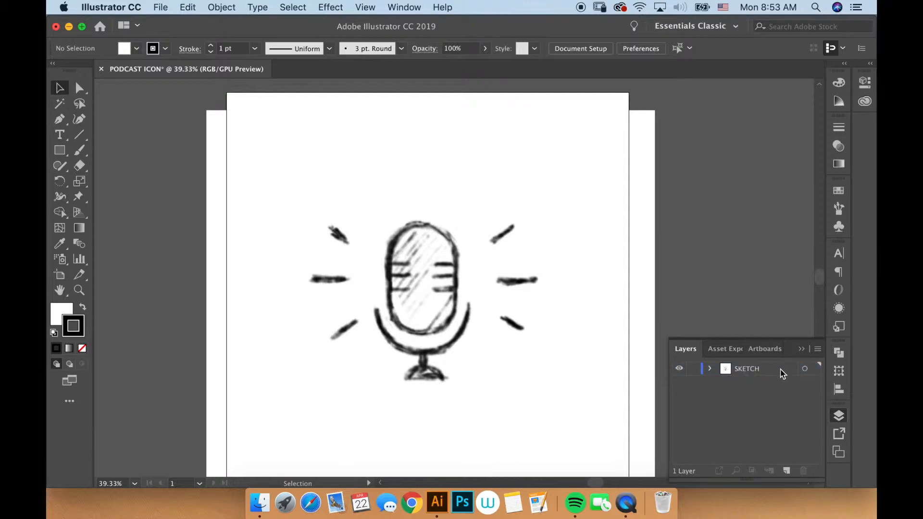
# - Set the SKETCH layer's options to dim images to 30%
pyautogui.doubleClick(795, 375)
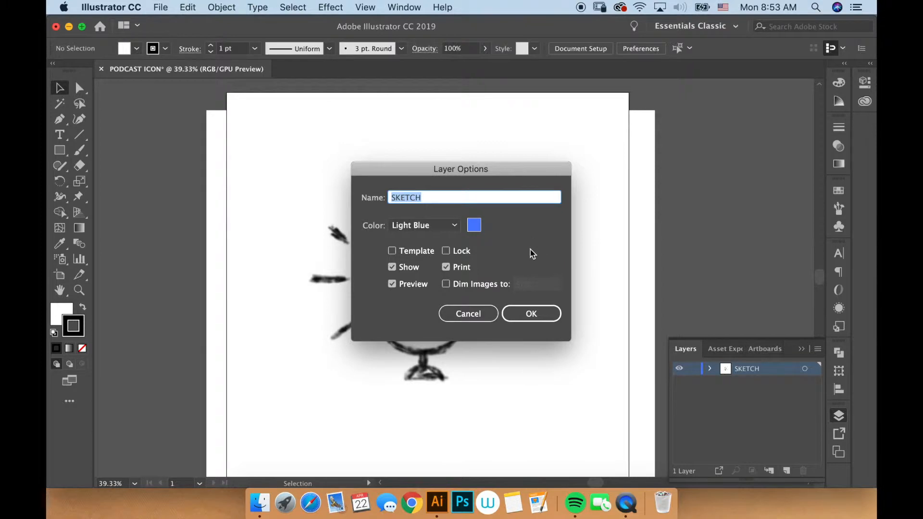
pyautogui.click(446, 284)
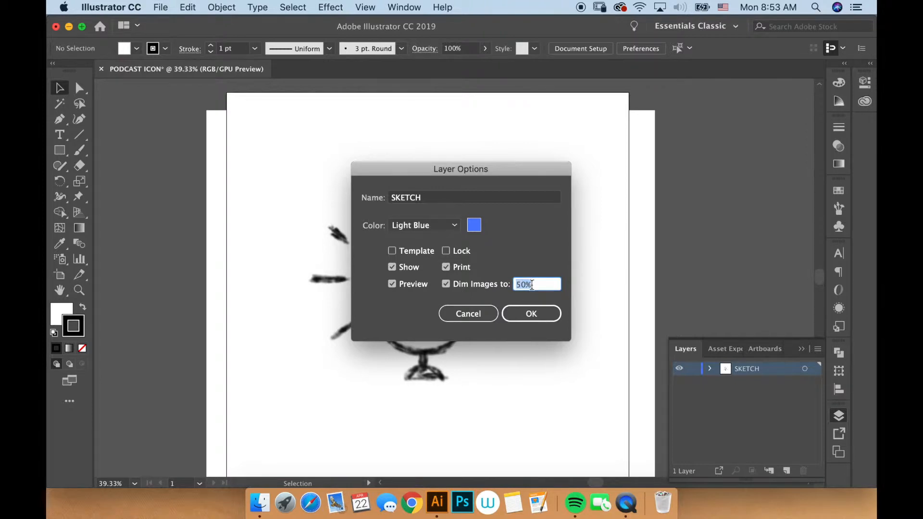
pyautogui.write('30')
pyautogui.press('Return')
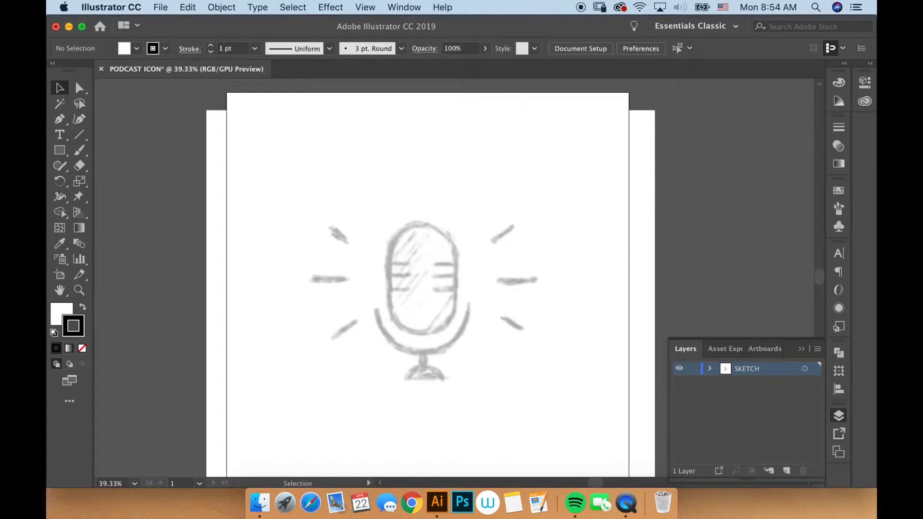
# - Lock the SKETCH layer and add a new layer above it named PODCAST ICON
pyautogui.click(693, 368)
pyautogui.click(786, 471)
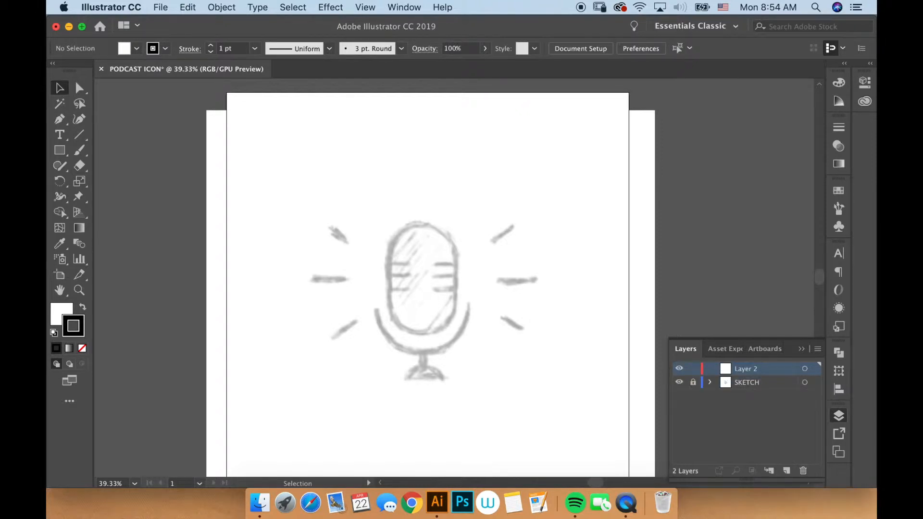
pyautogui.doubleClick(746, 369)
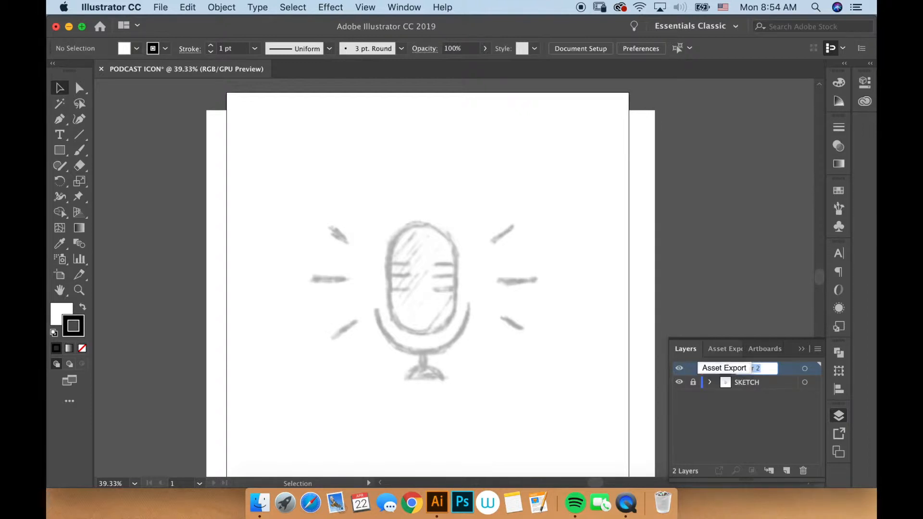
pyautogui.write('OD')
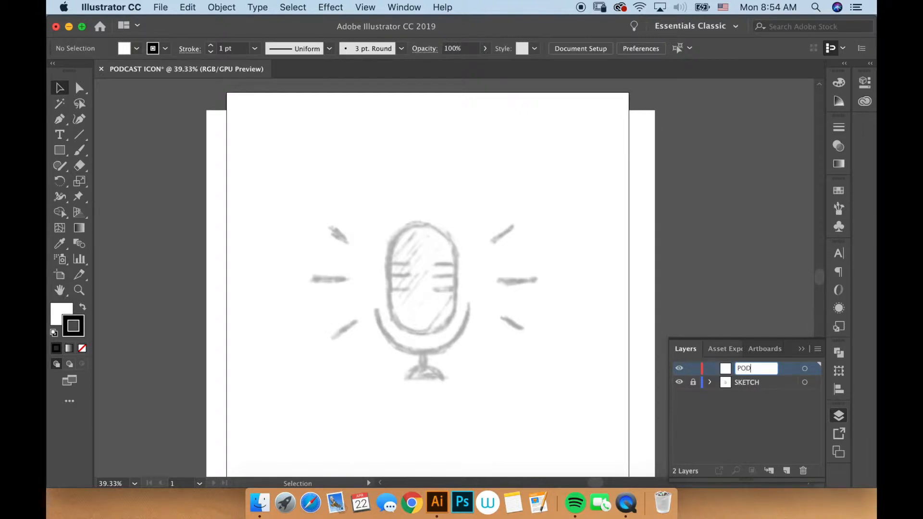
pyautogui.write('CAST ICON')
pyautogui.press('Return')
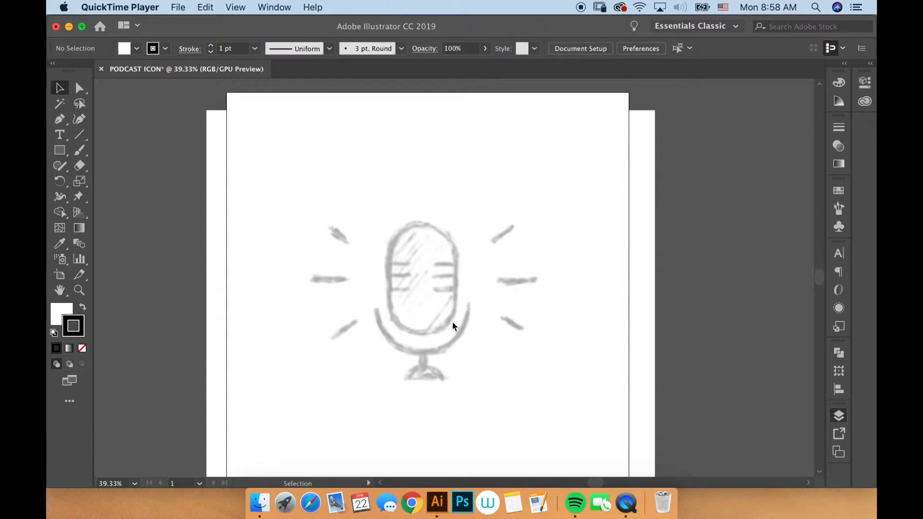
# - Draw a rounded rectangle over the sketched microphone head, about as wide and tall as the head
pyautogui.click(435, 361)
pyautogui.moveTo(437, 363); pyautogui.dragTo(422, 341)
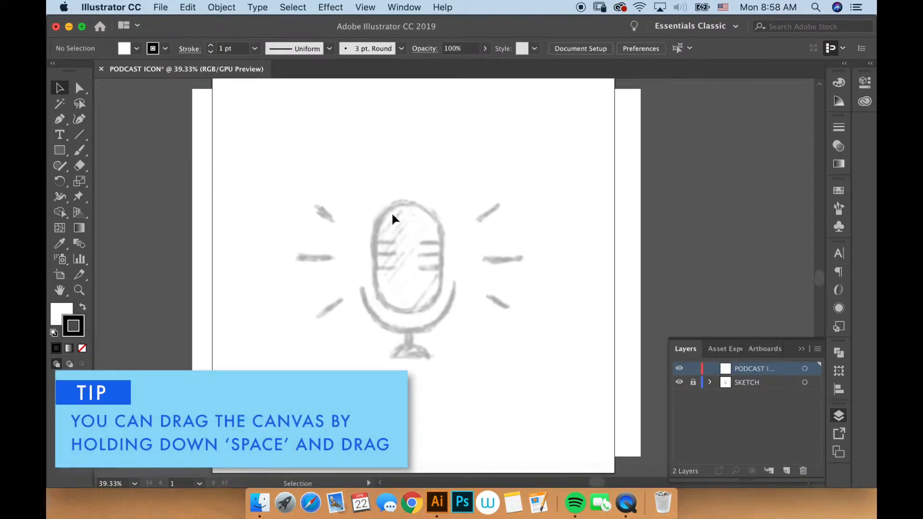
pyautogui.click(61, 153)
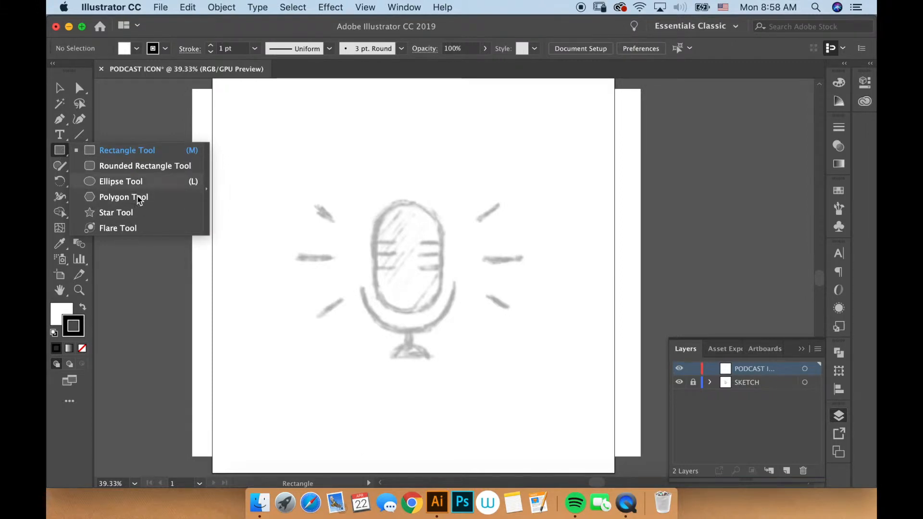
pyautogui.click(152, 166)
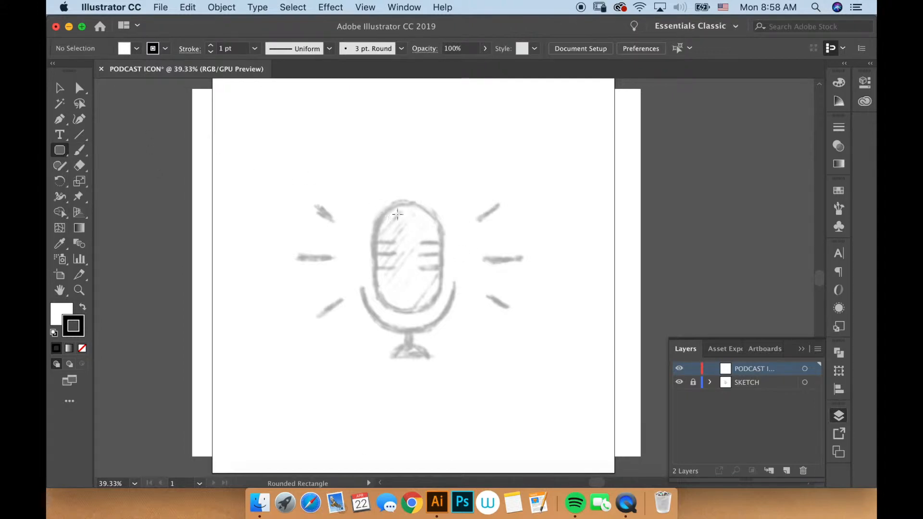
pyautogui.moveTo(378, 211); pyautogui.dragTo(438, 310)
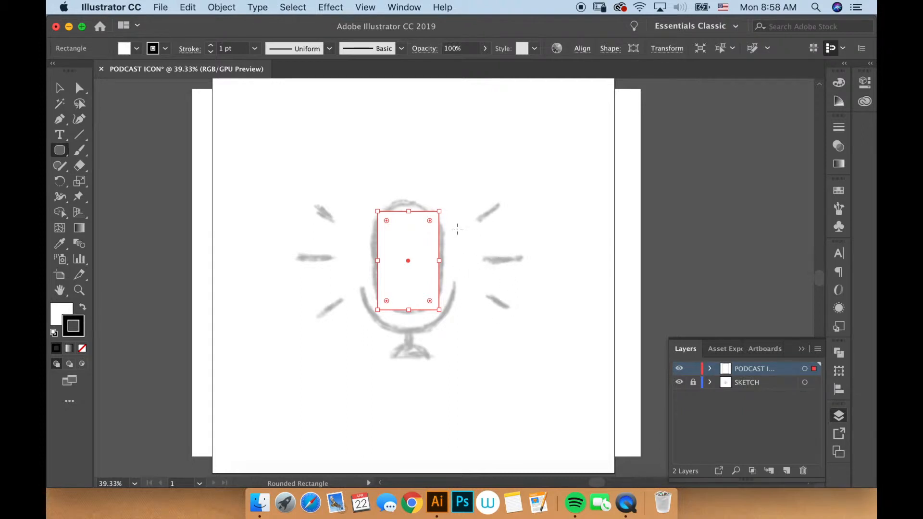
# - Shift the rounded rectangle slightly upward over the sketched microphone head and deselect it
pyautogui.press('v')
pyautogui.click(490, 270)
pyautogui.moveTo(421, 256); pyautogui.dragTo(420, 251)
pyautogui.click(60, 151)
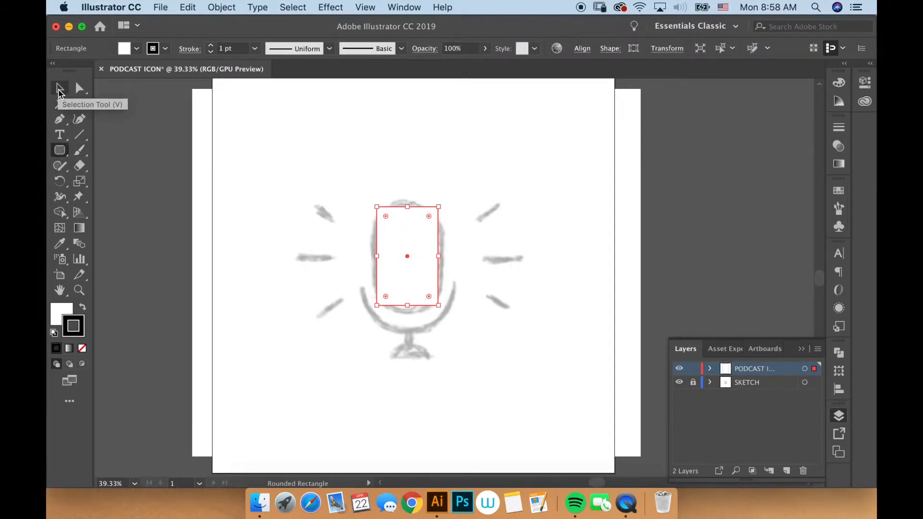
pyautogui.press('v')
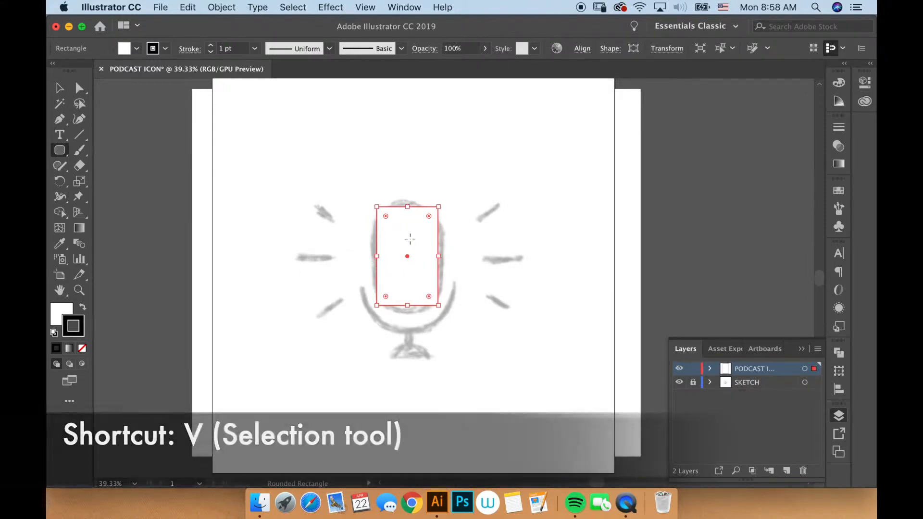
pyautogui.click(476, 252)
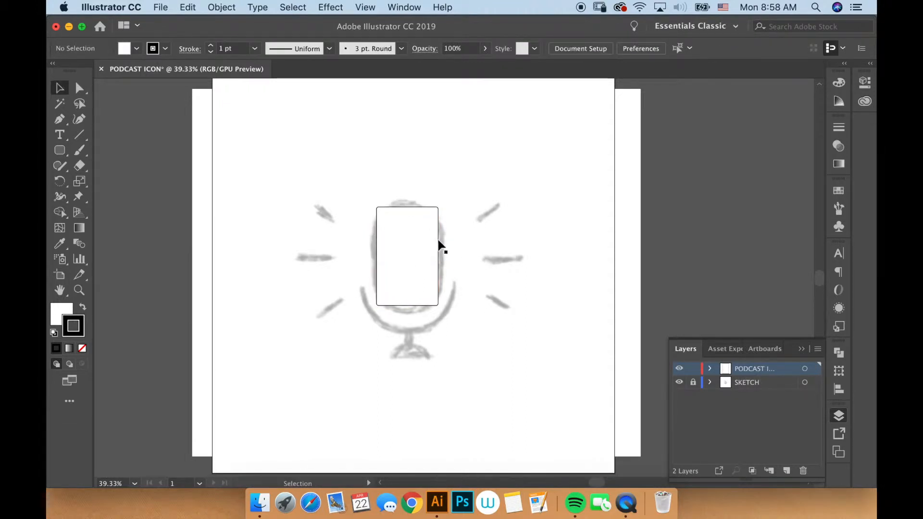
# - Set the default fill to None with nothing selected
pyautogui.press('z')
pyautogui.moveTo(430, 246); pyautogui.dragTo(574, 277)
pyautogui.press('c')
pyautogui.press('v')
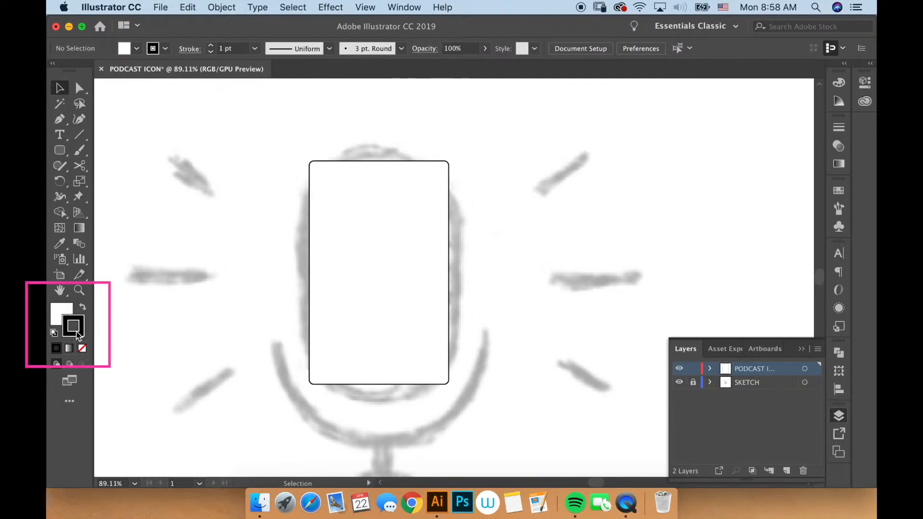
pyautogui.click(62, 312)
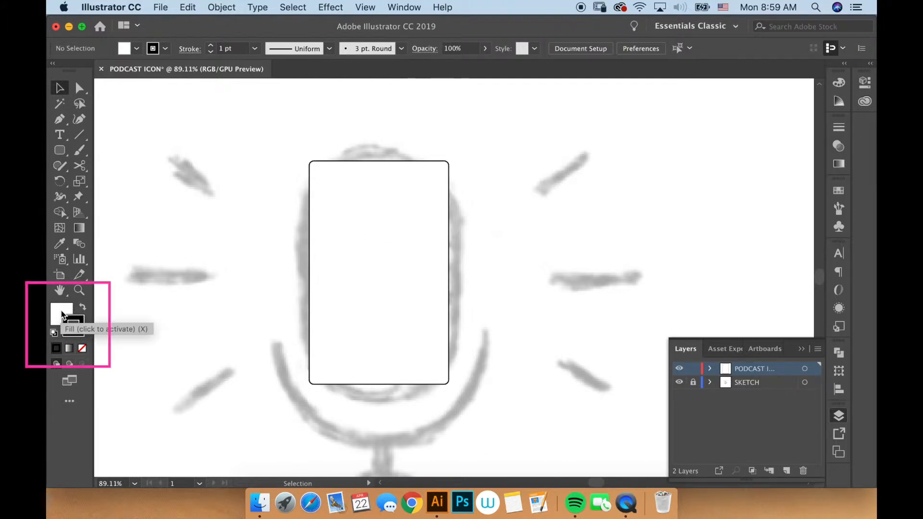
pyautogui.click(58, 318)
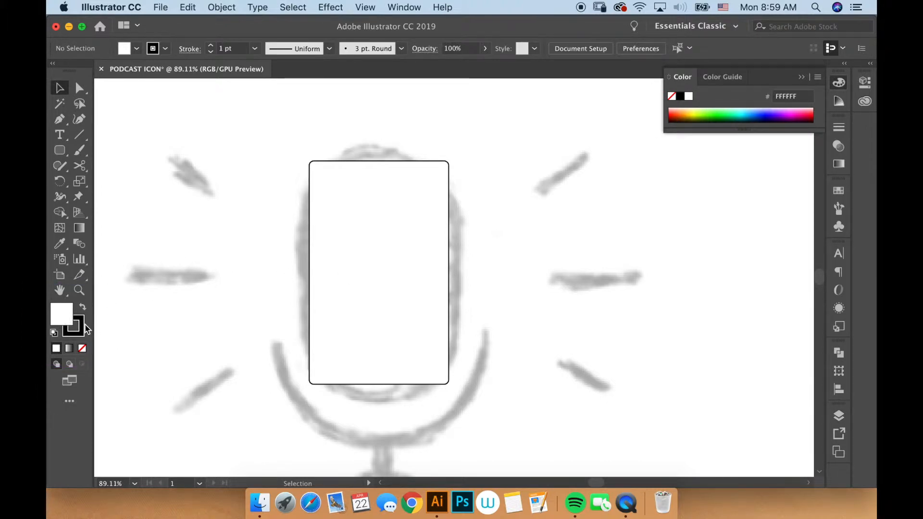
pyautogui.click(84, 325)
pyautogui.click(58, 315)
pyautogui.click(82, 349)
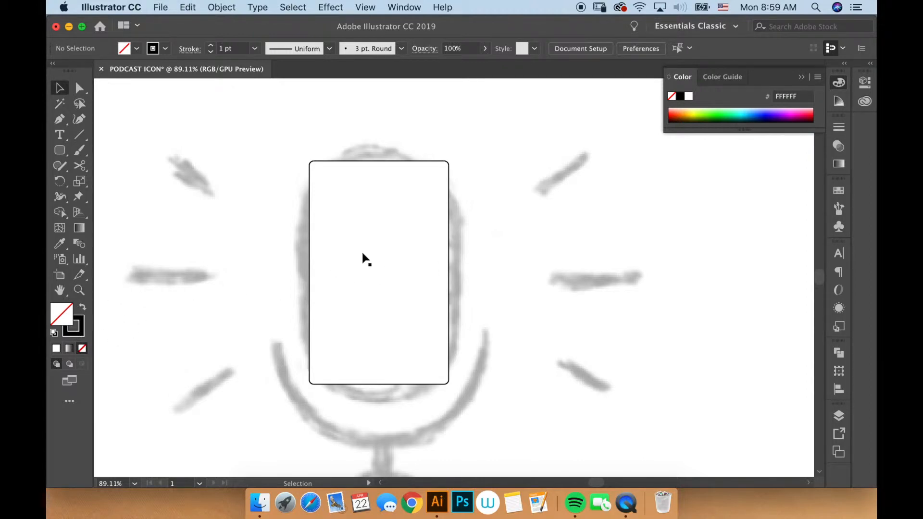
# - Remove the fill from the rounded rectangle over the microphone head, keeping its black stroke
pyautogui.click(374, 260)
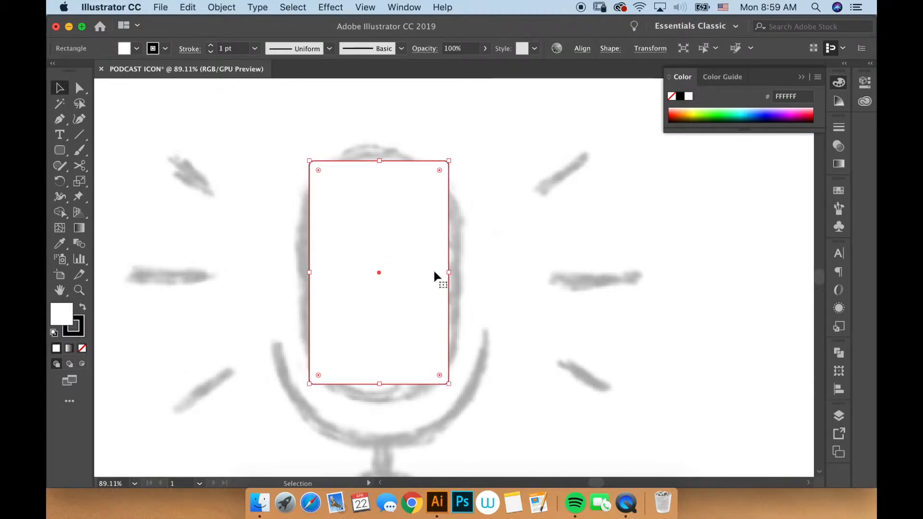
pyautogui.click(70, 323)
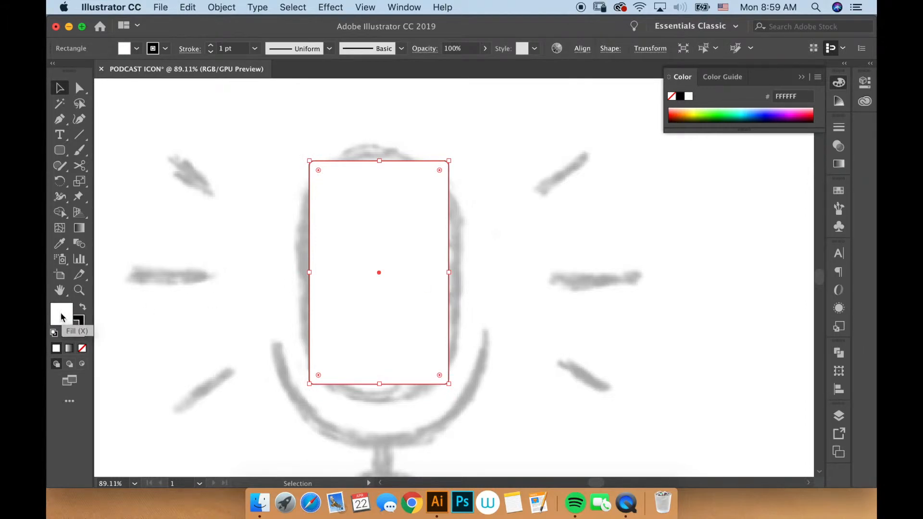
pyautogui.click(80, 331)
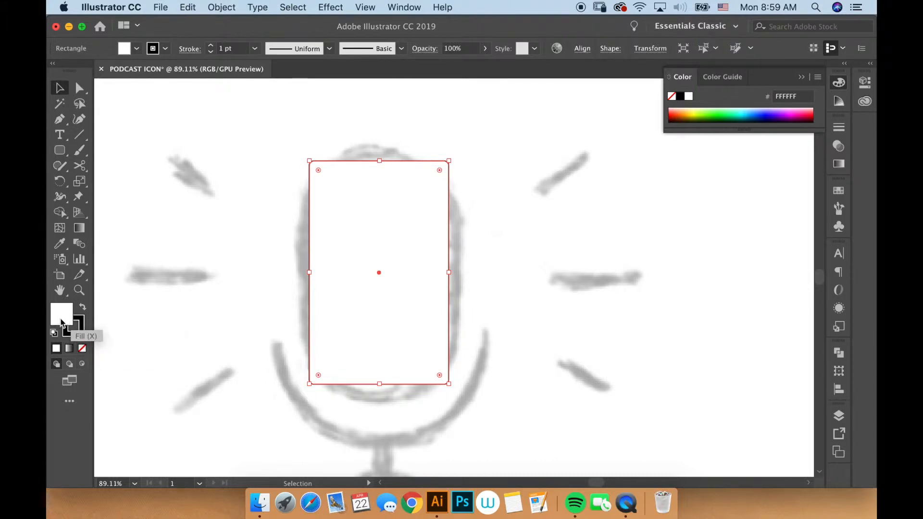
pyautogui.click(83, 349)
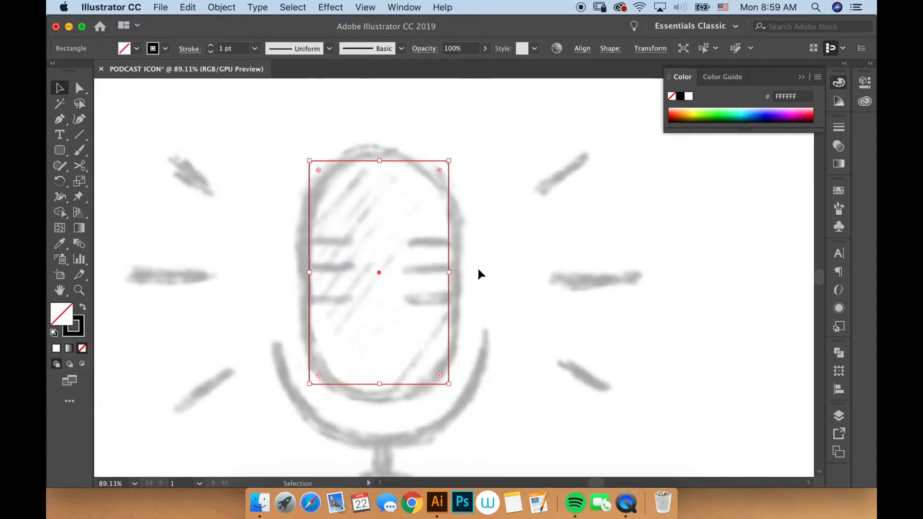
pyautogui.click(457, 279)
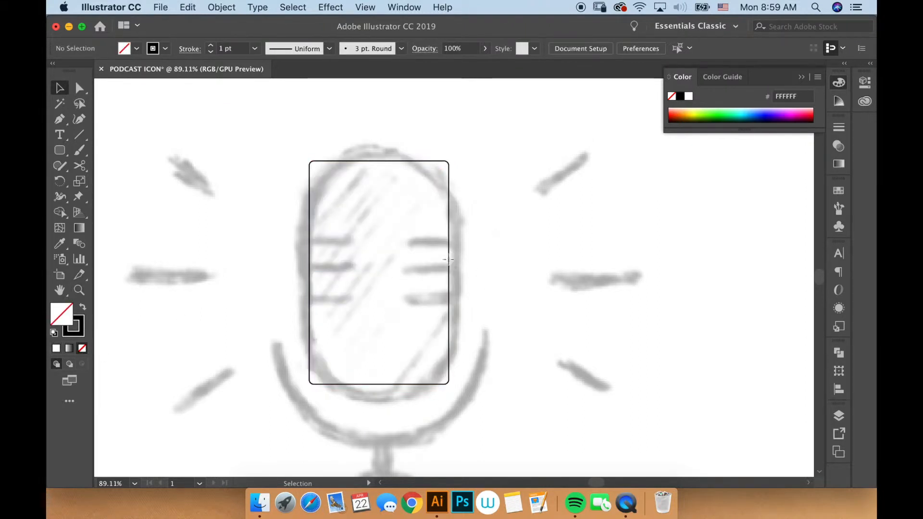
pyautogui.click(449, 267)
pyautogui.click(478, 283)
pyautogui.click(449, 282)
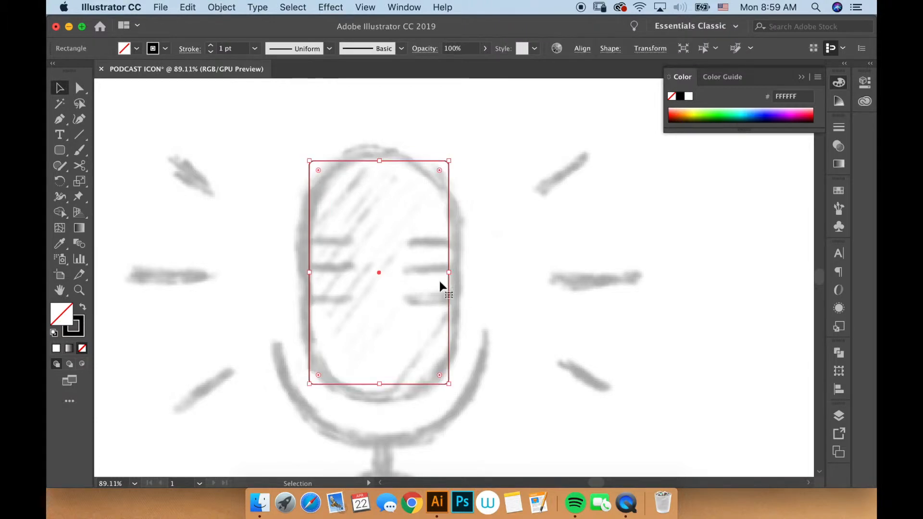
pyautogui.click(455, 271)
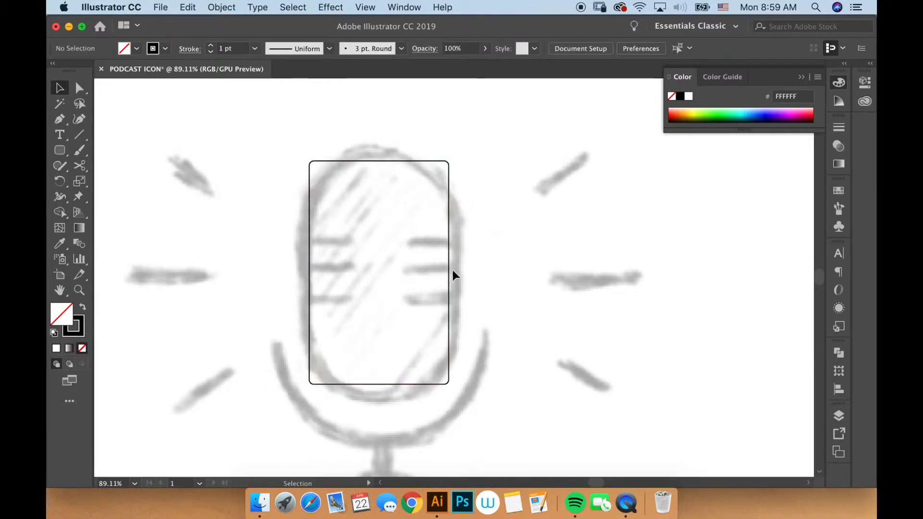
# - Set the rounded rectangle's stroke weight to 6 pt and deselect it
pyautogui.click(449, 272)
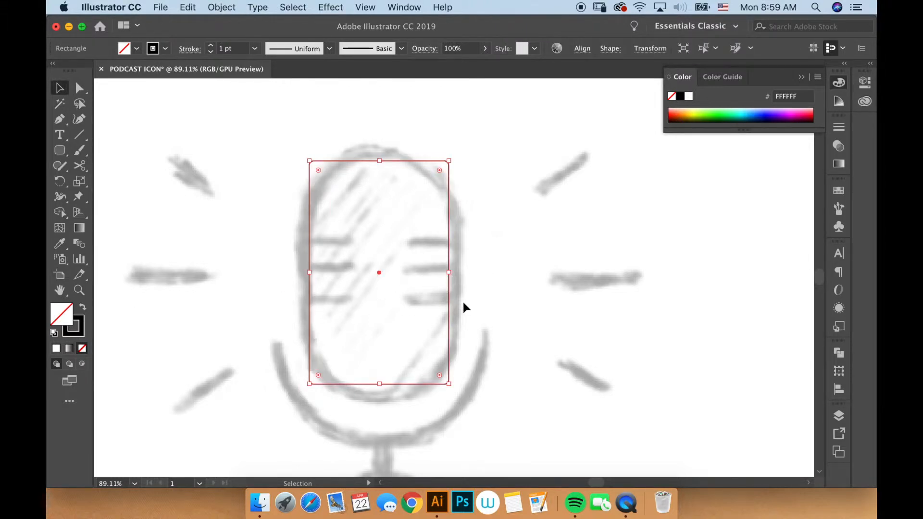
pyautogui.click(210, 46)
pyautogui.click(210, 46)
pyautogui.click(210, 45)
pyautogui.click(210, 45)
pyautogui.click(211, 45)
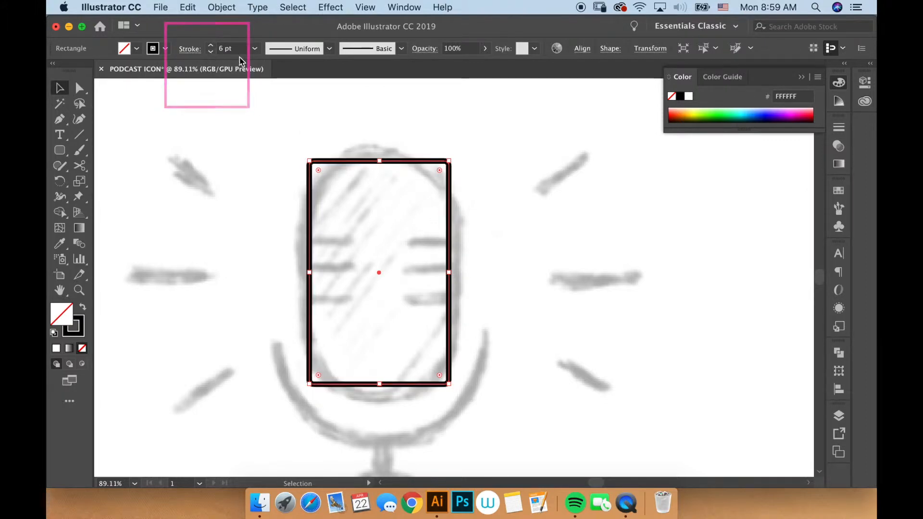
pyautogui.click(210, 45)
pyautogui.click(211, 46)
pyautogui.click(211, 52)
pyautogui.click(211, 51)
pyautogui.click(234, 49)
pyautogui.click(259, 161)
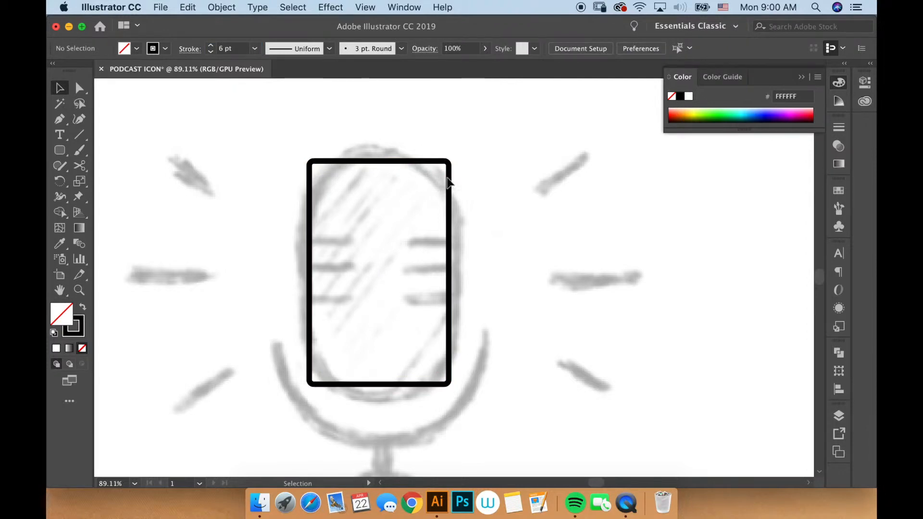
# - Display the detailed stroke options and hide them again
pyautogui.click(839, 129)
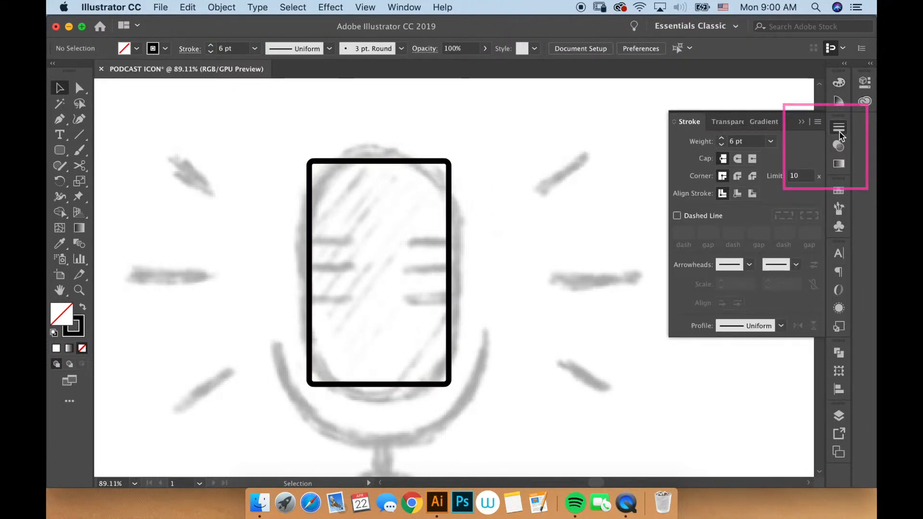
pyautogui.click(401, 8)
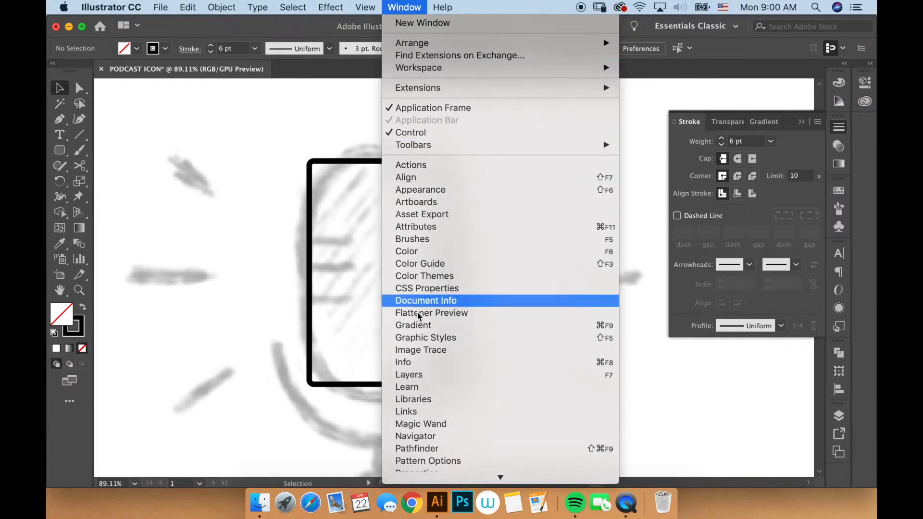
pyautogui.scroll(-5, 406, 461)
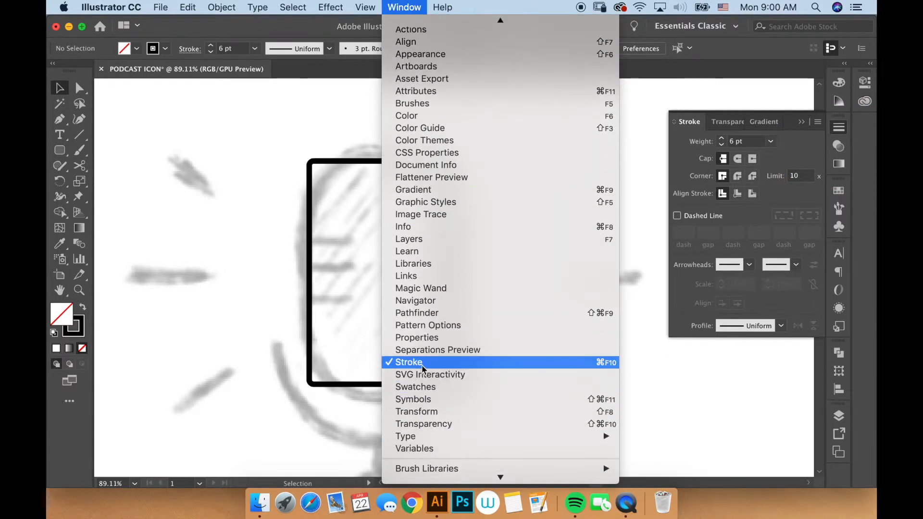
pyautogui.click(425, 363)
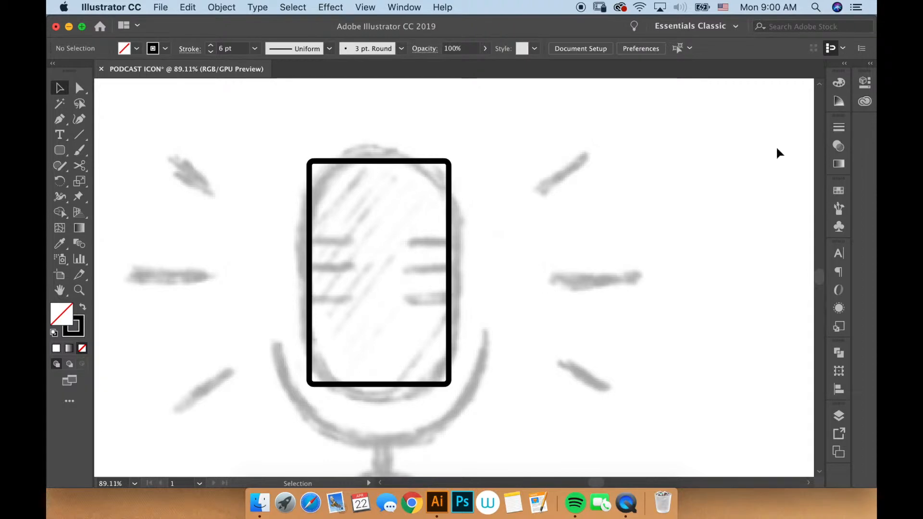
# - Set the rounded rectangle's stroke weight to 12 pt and reposition it over the sketched microphone head
pyautogui.moveTo(452, 256); pyautogui.dragTo(454, 262)
pyautogui.moveTo(239, 48); pyautogui.dragTo(209, 45)
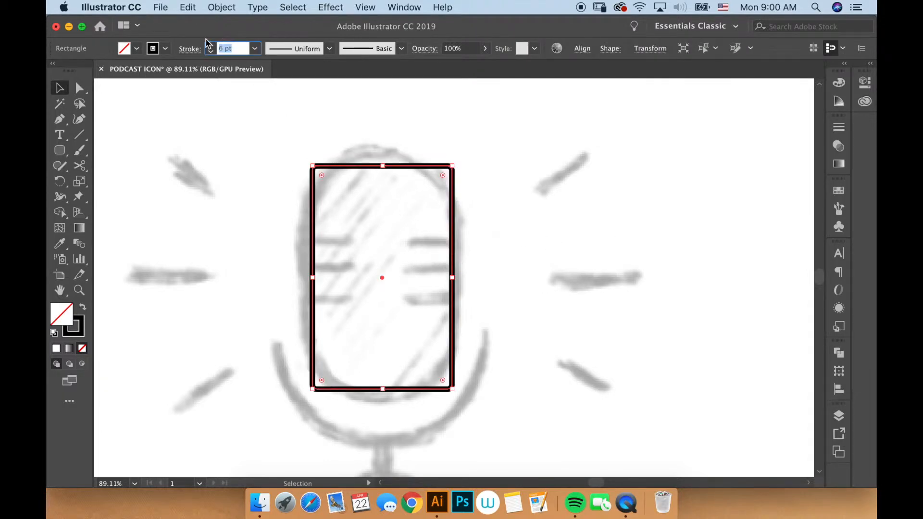
pyautogui.write('12')
pyautogui.press('Return')
pyautogui.moveTo(454, 246); pyautogui.dragTo(451, 242)
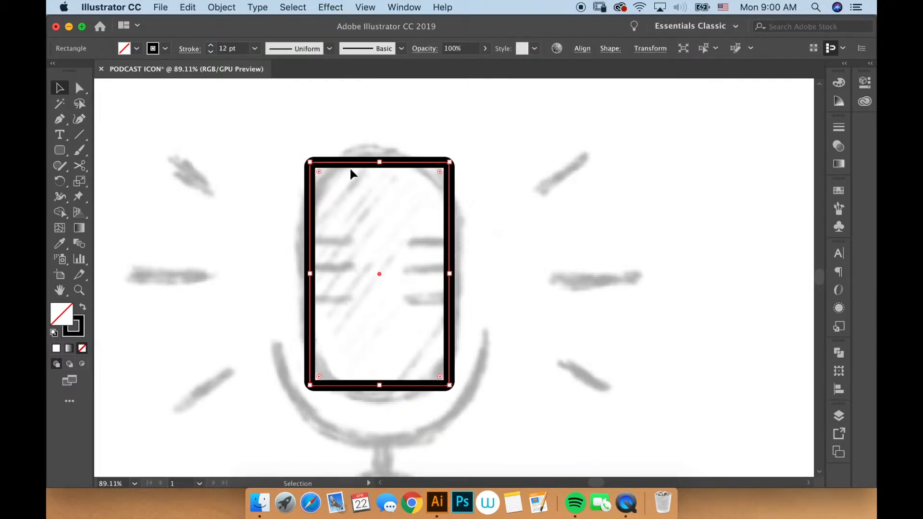
pyautogui.click(363, 204)
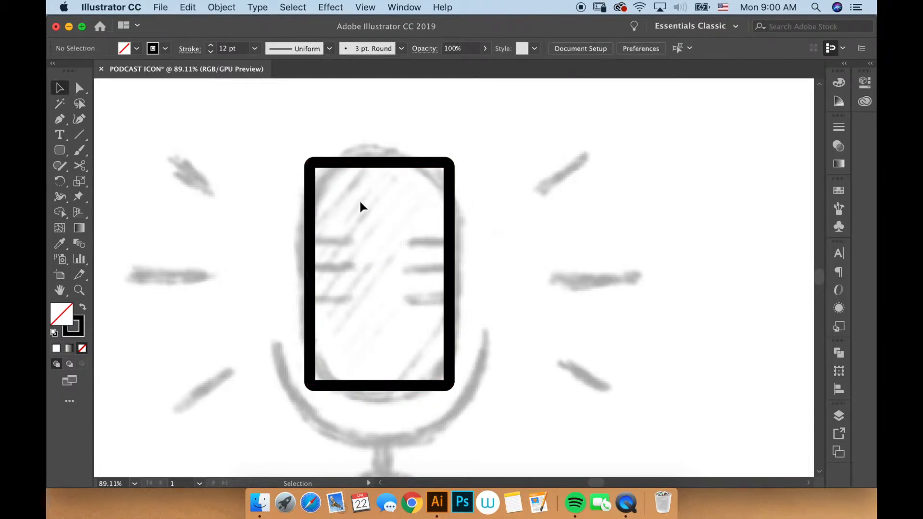
# - Round all four corners of the rectangle further with its live corner control, following the sketched head's curve
pyautogui.press('z')
pyautogui.moveTo(347, 206); pyautogui.dragTo(403, 210)
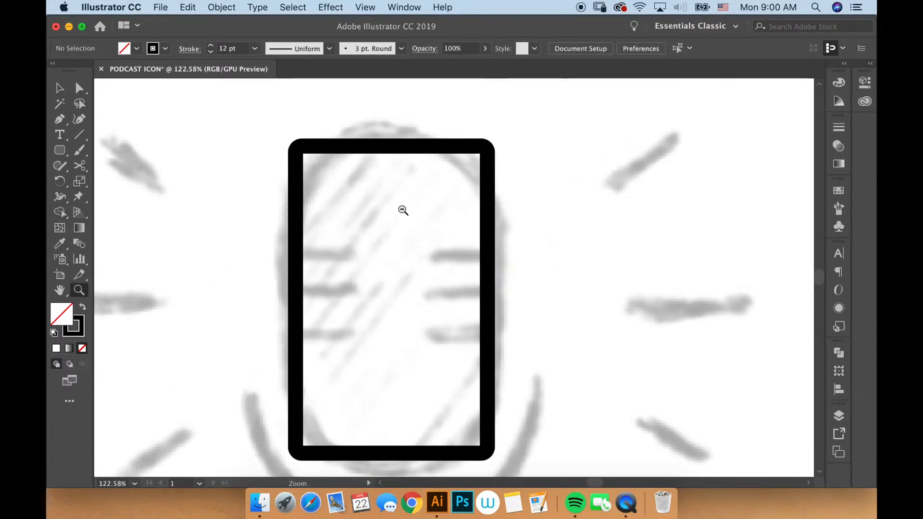
pyautogui.press('v')
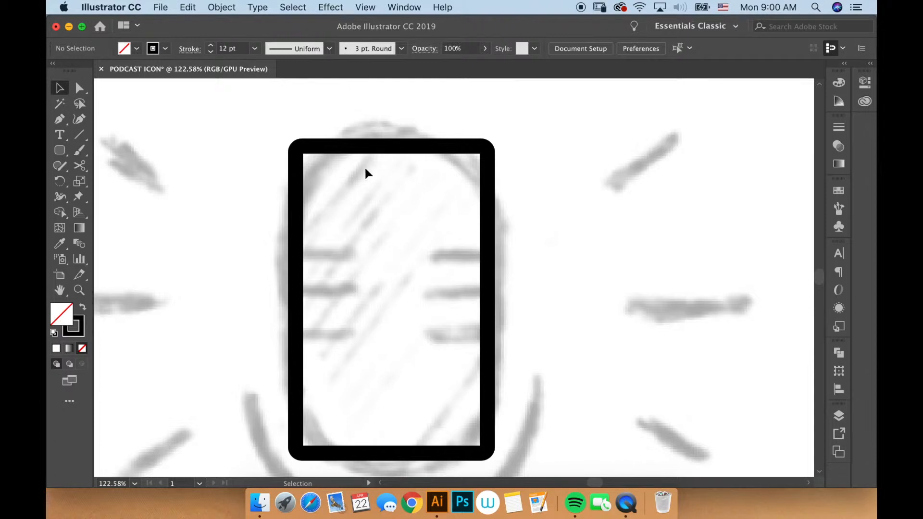
pyautogui.click(344, 148)
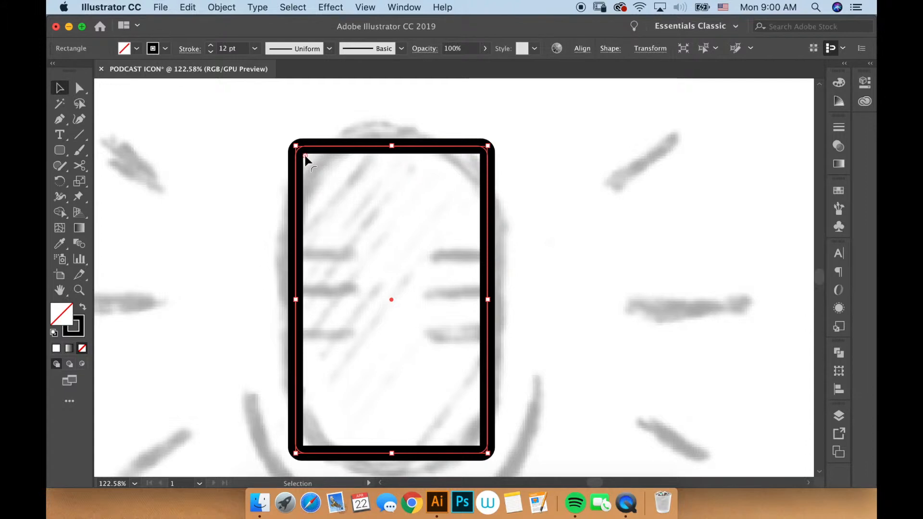
pyautogui.moveTo(305, 154); pyautogui.dragTo(375, 206)
pyautogui.click(575, 266)
# - Increase the rectangle's corner rounding to the maximum so its ends form full semicircles like the sketched microphone head
pyautogui.press('z')
pyautogui.keyDown('alt'); pyautogui.click(429, 303); pyautogui.keyUp('alt')
pyautogui.keyDown('alt'); pyautogui.click(535, 305); pyautogui.keyUp('alt')
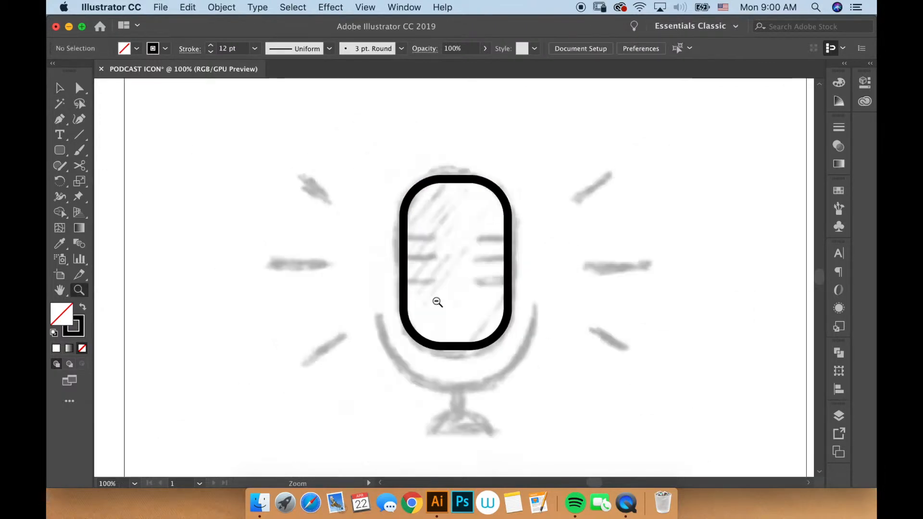
pyautogui.moveTo(536, 304); pyautogui.dragTo(556, 302)
pyautogui.press('v')
pyautogui.click(470, 150)
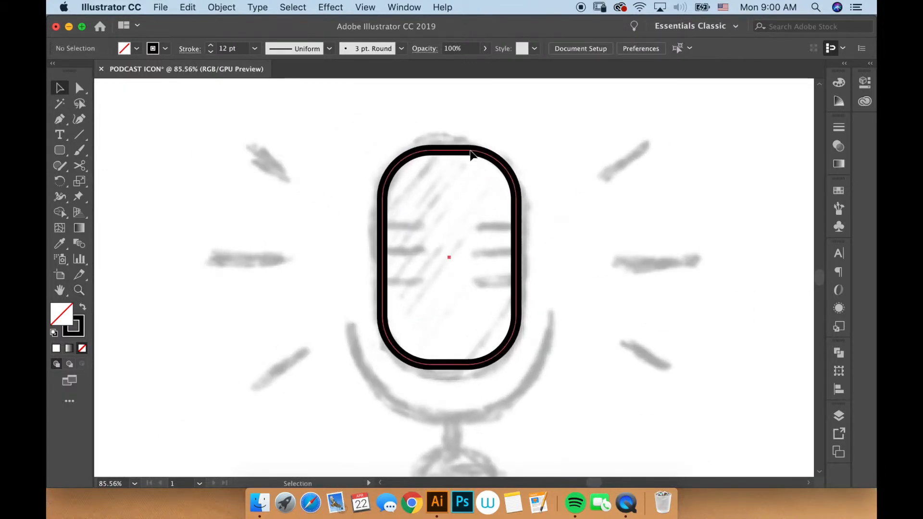
pyautogui.click(470, 150)
pyautogui.moveTo(431, 198); pyautogui.dragTo(458, 210)
pyautogui.click(586, 242)
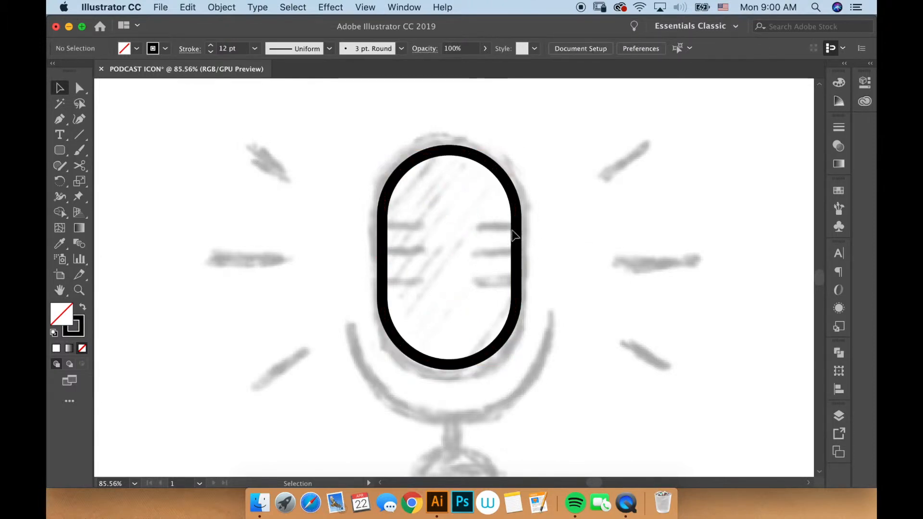
# - Scale the pill-shaped outline up slightly from its corner to match the sketched microphone head
pyautogui.click(516, 208)
pyautogui.moveTo(519, 149); pyautogui.dragTo(520, 146)
pyautogui.click(550, 273)
# - Delete the pill-shaped outline from the sketched microphone head
pyautogui.press('z')
pyautogui.keyDown('alt'); pyautogui.click(500, 308); pyautogui.keyUp('alt')
pyautogui.moveTo(518, 295); pyautogui.dragTo(543, 252)
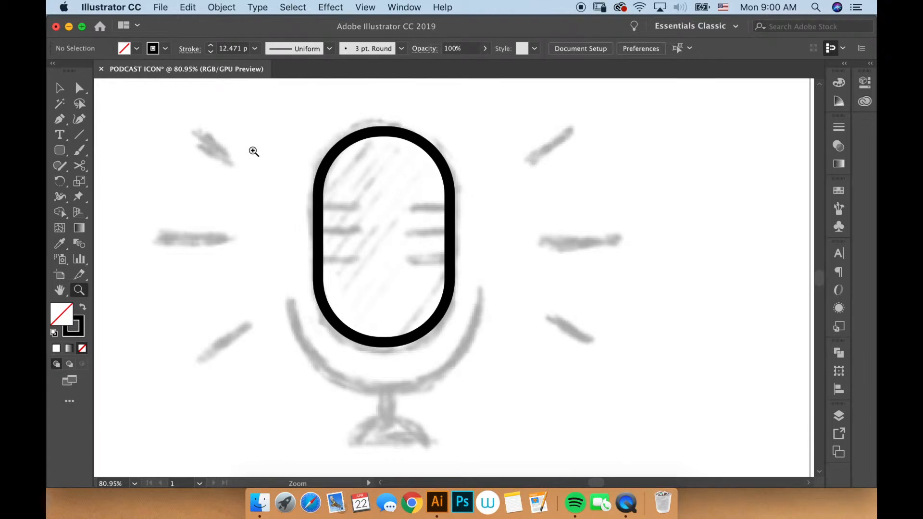
pyautogui.press('v')
pyautogui.click(451, 196)
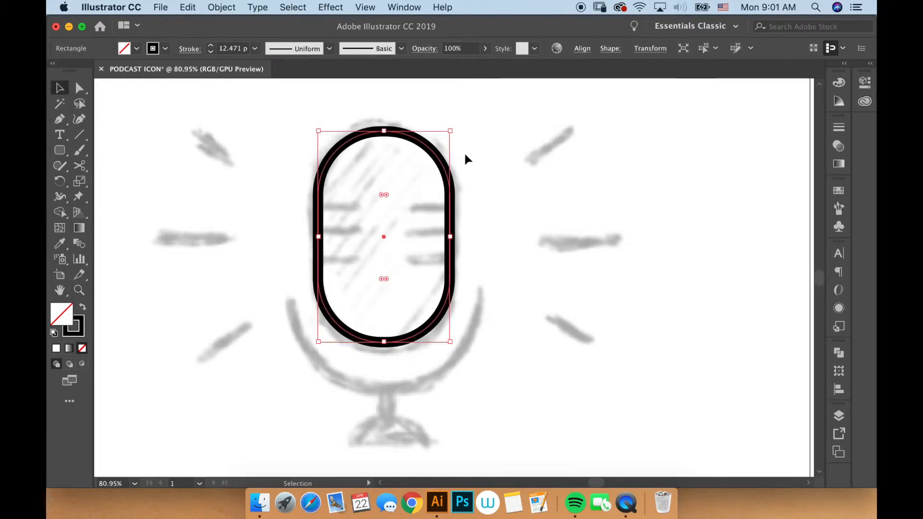
pyautogui.press('BackSpace')
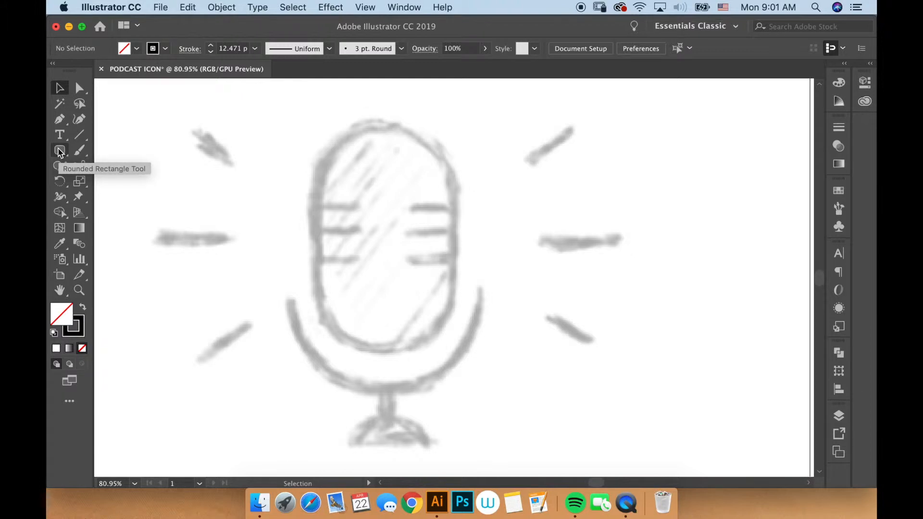
# - Create a rounded rectangle 153 px wide and 245 px high with a 15 px corner radius, and delete it
pyautogui.moveTo(59, 153); pyautogui.dragTo(117, 166)
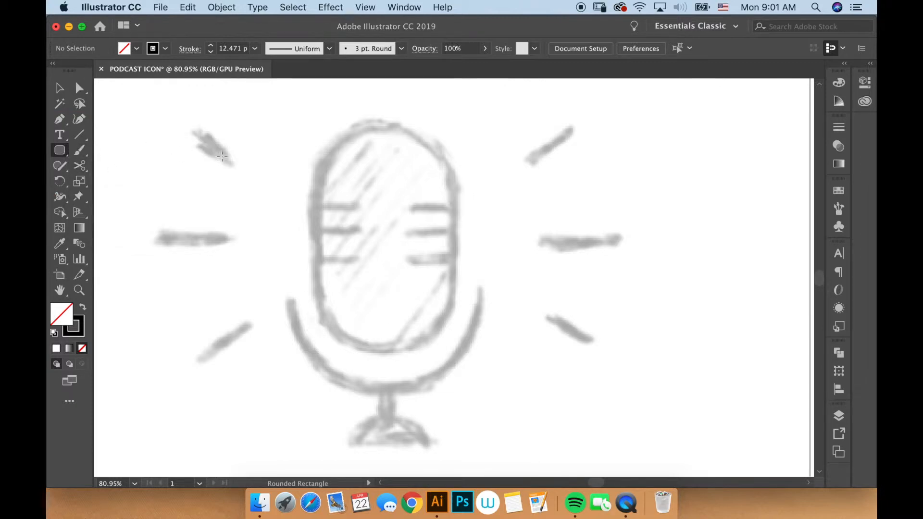
pyautogui.click(273, 165)
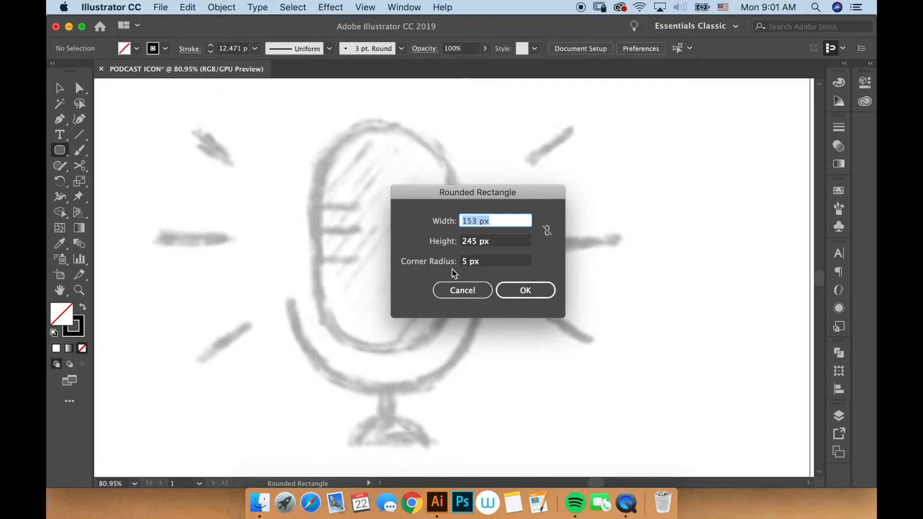
pyautogui.click(506, 266)
pyautogui.moveTo(457, 261); pyautogui.dragTo(515, 261)
pyautogui.write('15')
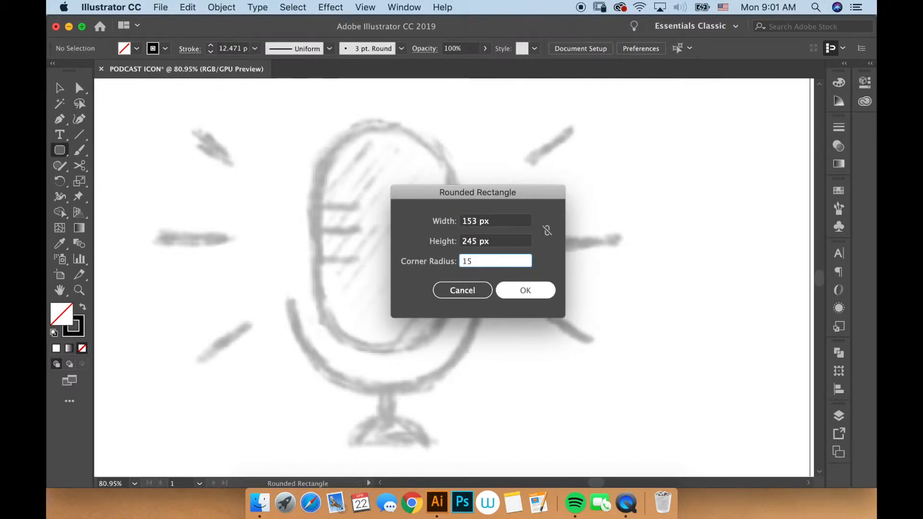
pyautogui.press('Return')
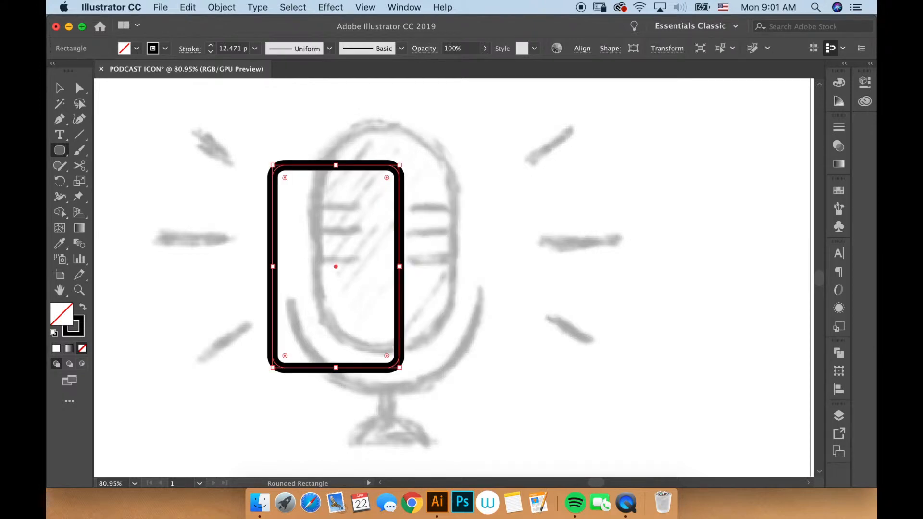
pyautogui.press('Delete')
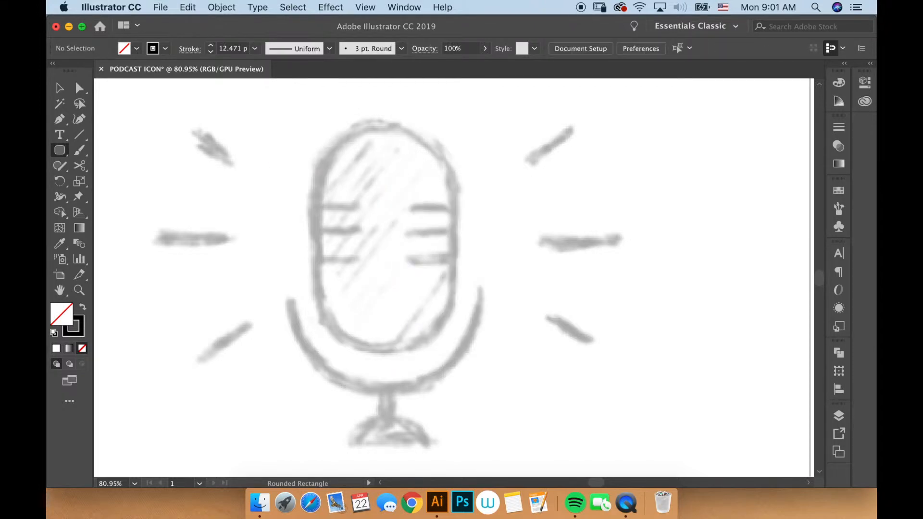
# - Create a rounded rectangle 153 px wide and 245 px high with a 100 px corner radius, and place it over the sketched microphone head
pyautogui.press('Tab')
pyautogui.press('Tab')
pyautogui.write('100')
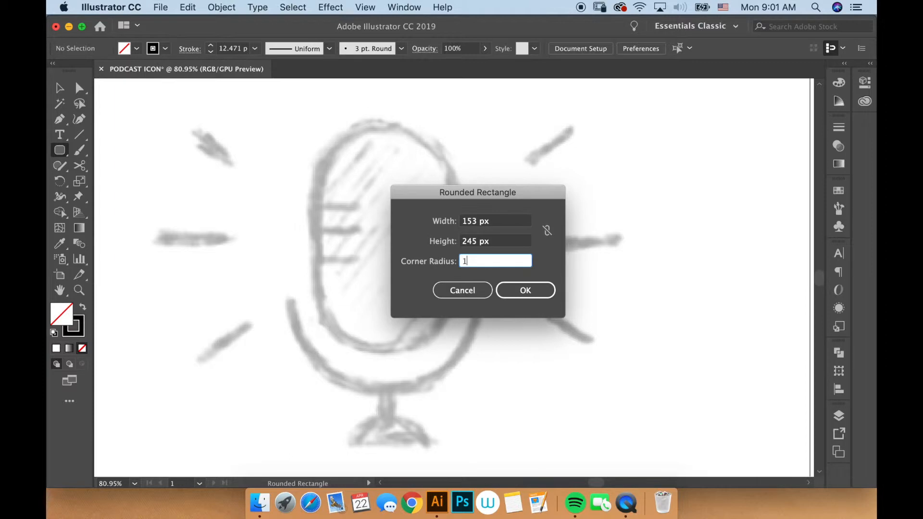
pyautogui.press('Return')
pyautogui.press('v')
pyautogui.moveTo(484, 265)
pyautogui.mouseDown()
pyautogui.moveTo(438, 166)
pyautogui.moveTo(443, 181)
pyautogui.mouseUp()
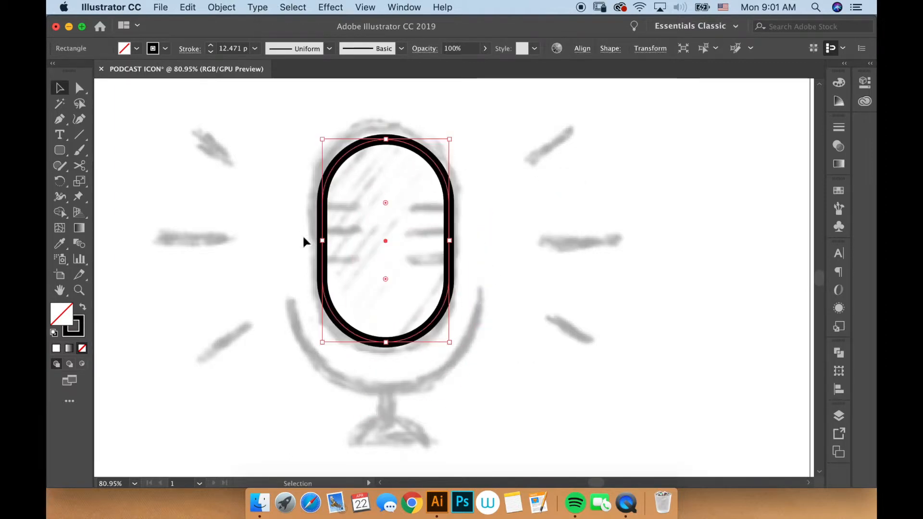
pyautogui.click(499, 269)
# - Try scaling the pill-shaped outline to the sketched microphone head, proportionally and from its centre, and delete it
pyautogui.click(319, 214)
pyautogui.moveTo(450, 139); pyautogui.dragTo(456, 128)
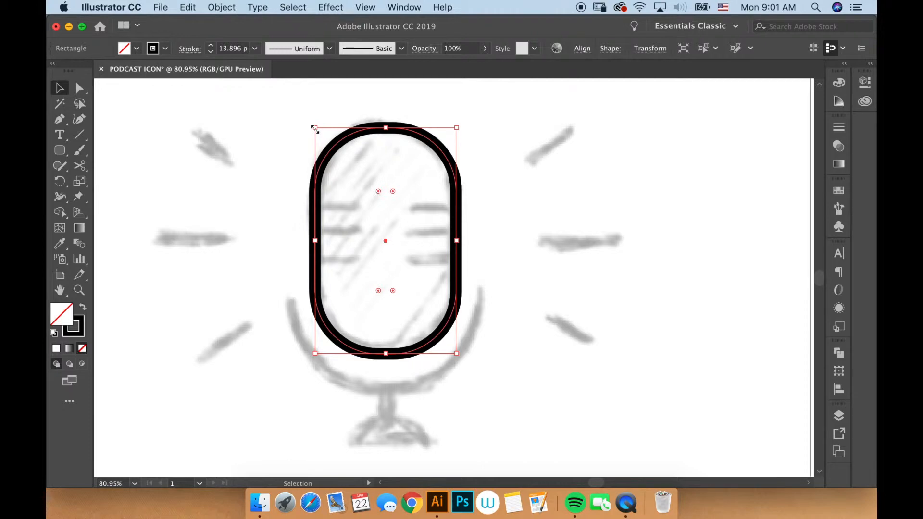
pyautogui.moveTo(456, 127)
pyautogui.mouseDown()
pyautogui.moveTo(439, 155)
pyautogui.moveTo(452, 133)
pyautogui.mouseUp()
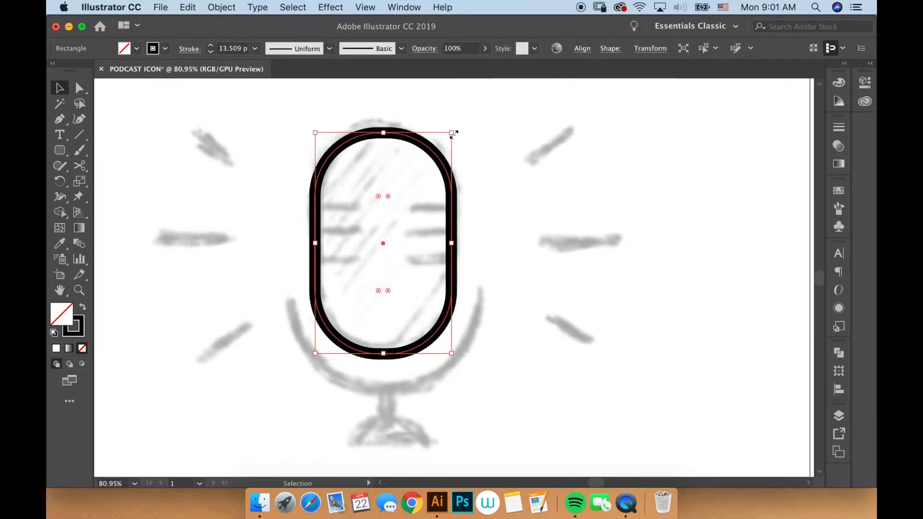
pyautogui.moveTo(454, 131)
pyautogui.mouseDown()
pyautogui.moveTo(435, 166)
pyautogui.moveTo(455, 127)
pyautogui.moveTo(440, 165)
pyautogui.moveTo(454, 141)
pyautogui.mouseUp()
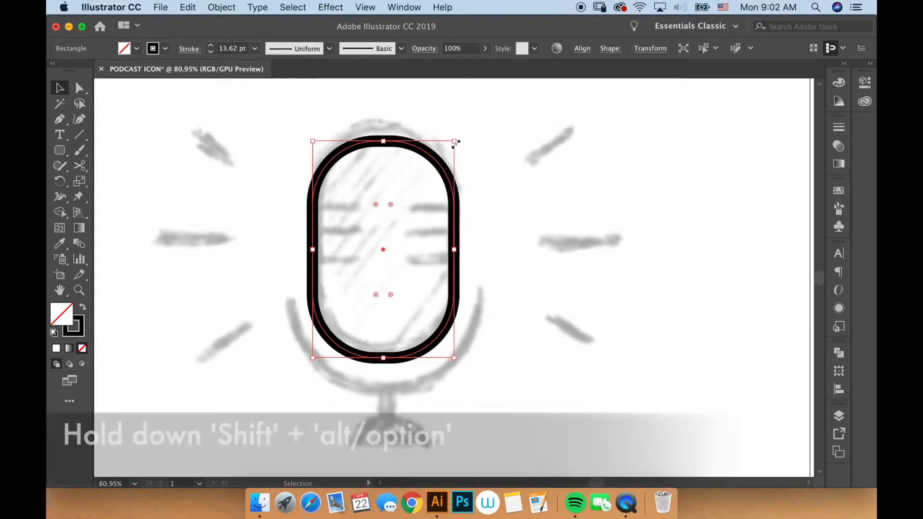
pyautogui.moveTo(453, 141); pyautogui.dragTo(461, 124)
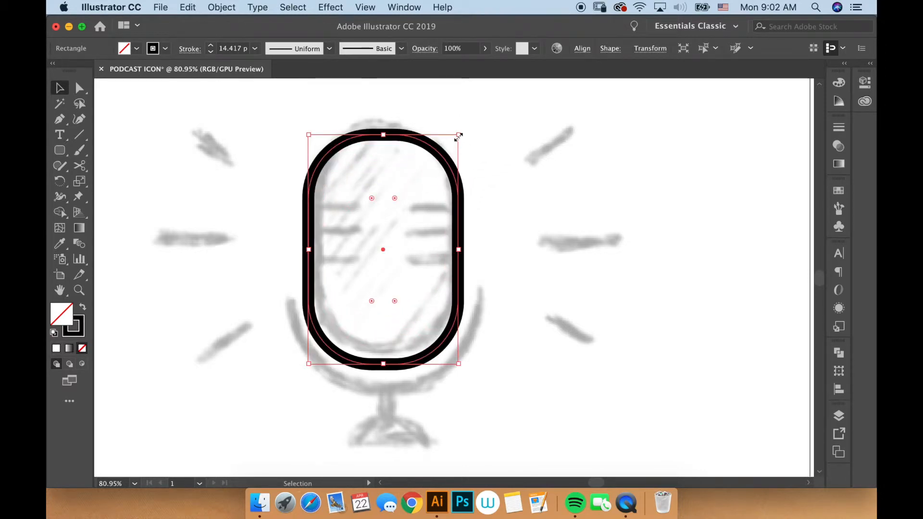
pyautogui.press('Delete')
# - Draw a new fully rounded rectangle over the sketched microphone head and shift it up into alignment with the sketch
pyautogui.click(59, 150)
pyautogui.moveTo(311, 143); pyautogui.dragTo(458, 355)
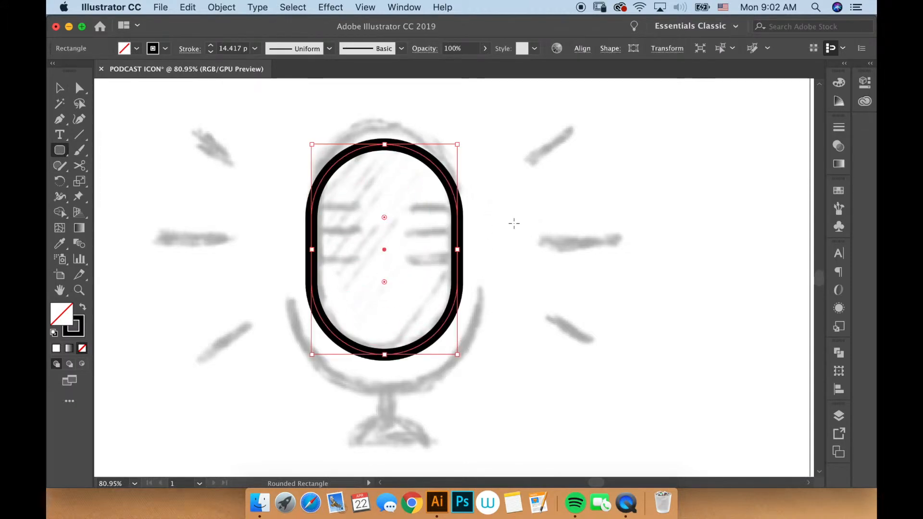
pyautogui.press('v')
pyautogui.click(498, 215)
pyautogui.moveTo(438, 164); pyautogui.dragTo(436, 150)
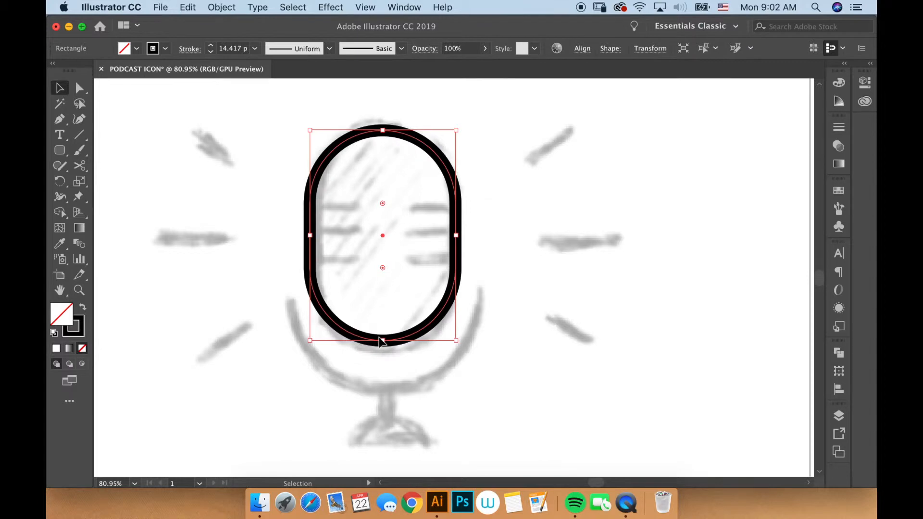
# - Fine-tune the pill-shaped outline's height and width in small amounts to follow the sketched microphone head
pyautogui.moveTo(383, 341); pyautogui.dragTo(383, 342)
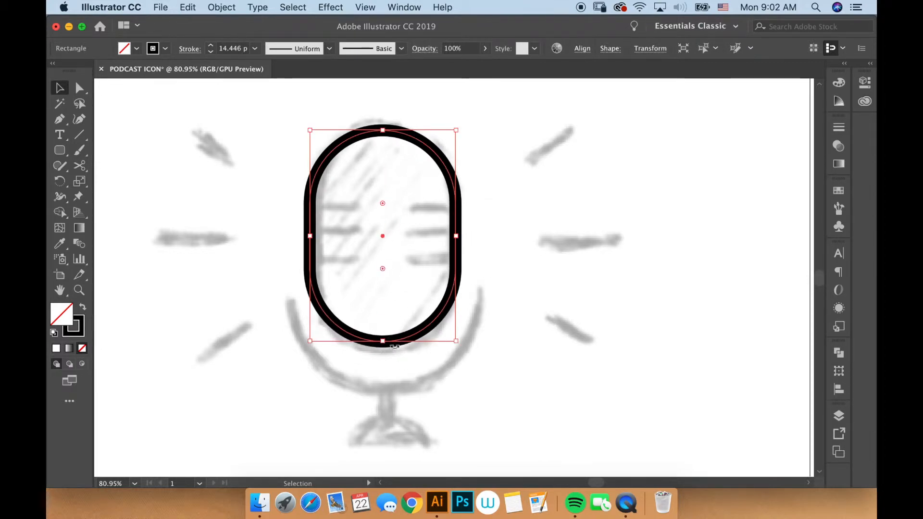
pyautogui.moveTo(383, 342)
pyautogui.mouseDown()
pyautogui.moveTo(383, 358)
pyautogui.moveTo(383, 344)
pyautogui.mouseUp()
pyautogui.moveTo(458, 131)
pyautogui.mouseDown()
pyautogui.moveTo(474, 118)
pyautogui.moveTo(457, 133)
pyautogui.mouseUp()
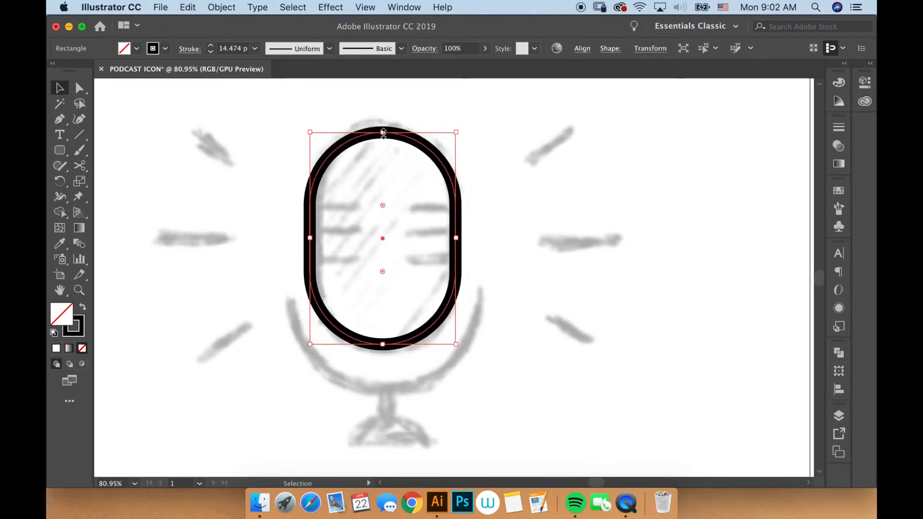
pyautogui.moveTo(383, 131)
pyautogui.mouseDown()
pyautogui.moveTo(383, 111)
pyautogui.moveTo(383, 131)
pyautogui.mouseUp()
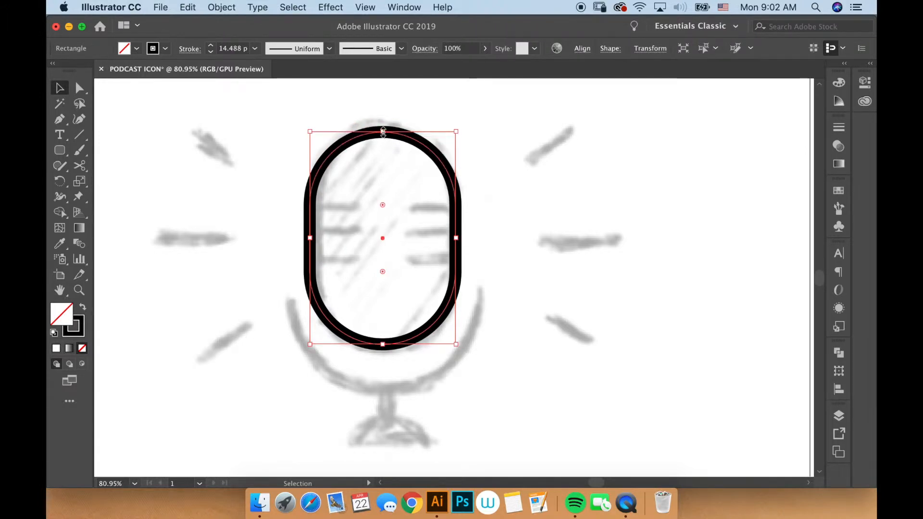
pyautogui.moveTo(383, 133)
pyautogui.mouseDown()
pyautogui.moveTo(383, 114)
pyautogui.moveTo(383, 131)
pyautogui.mouseUp()
pyautogui.moveTo(458, 238)
pyautogui.mouseDown()
pyautogui.moveTo(475, 236)
pyautogui.moveTo(456, 237)
pyautogui.mouseUp()
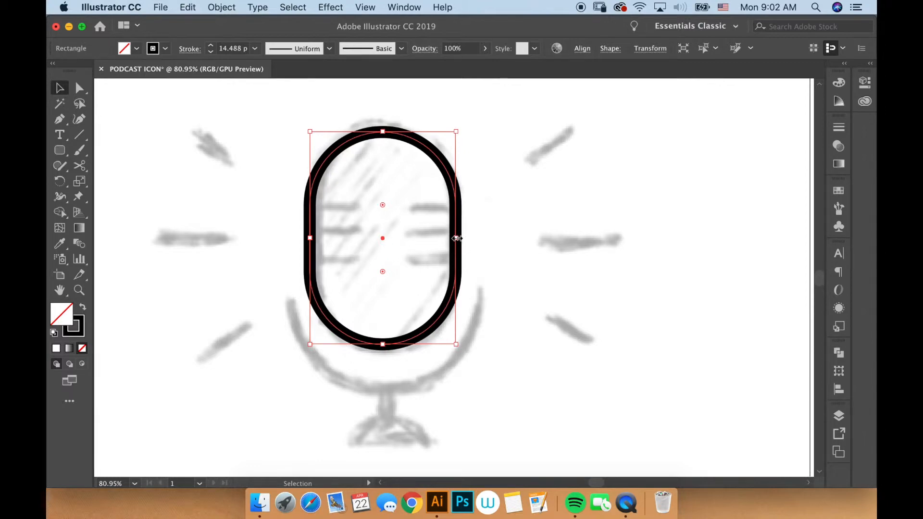
pyautogui.moveTo(457, 237)
pyautogui.mouseDown()
pyautogui.moveTo(495, 239)
pyautogui.moveTo(455, 238)
pyautogui.moveTo(478, 238)
pyautogui.moveTo(441, 219)
pyautogui.mouseUp()
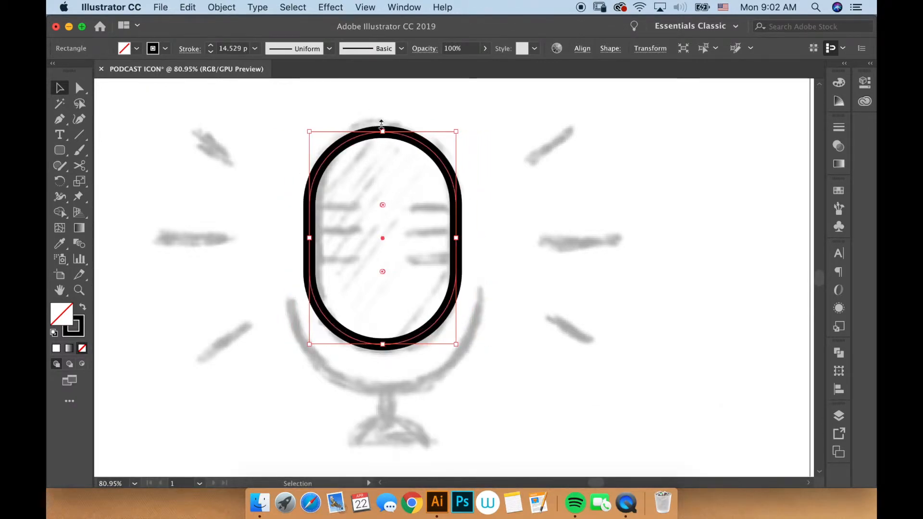
# - Resize the pill-shaped outline vertically and narrow it slightly about its centre to fit the sketched microphone head, and deselect it
pyautogui.moveTo(383, 131)
pyautogui.mouseDown()
pyautogui.moveTo(383, 101)
pyautogui.moveTo(380, 140)
pyautogui.mouseUp()
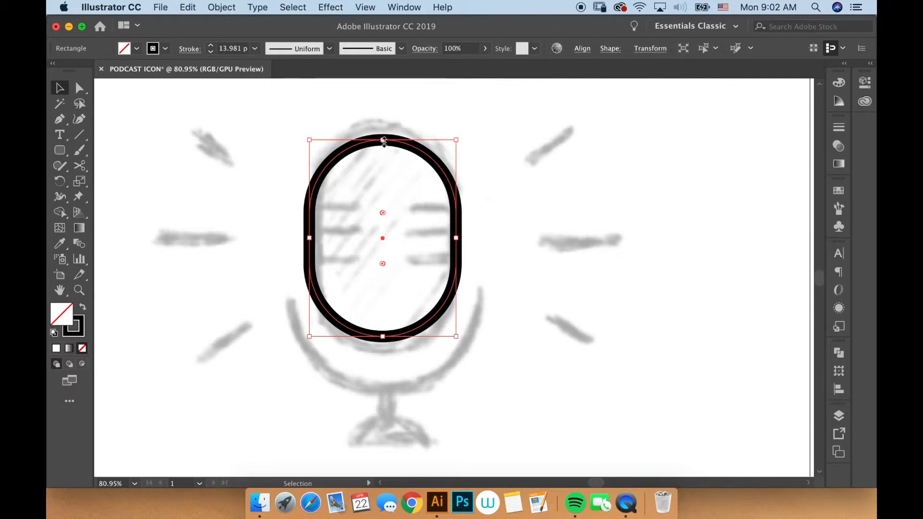
pyautogui.moveTo(455, 140)
pyautogui.mouseDown()
pyautogui.moveTo(483, 124)
pyautogui.moveTo(442, 139)
pyautogui.mouseUp()
pyautogui.moveTo(383, 137)
pyautogui.mouseDown()
pyautogui.moveTo(387, 115)
pyautogui.moveTo(383, 144)
pyautogui.mouseUp()
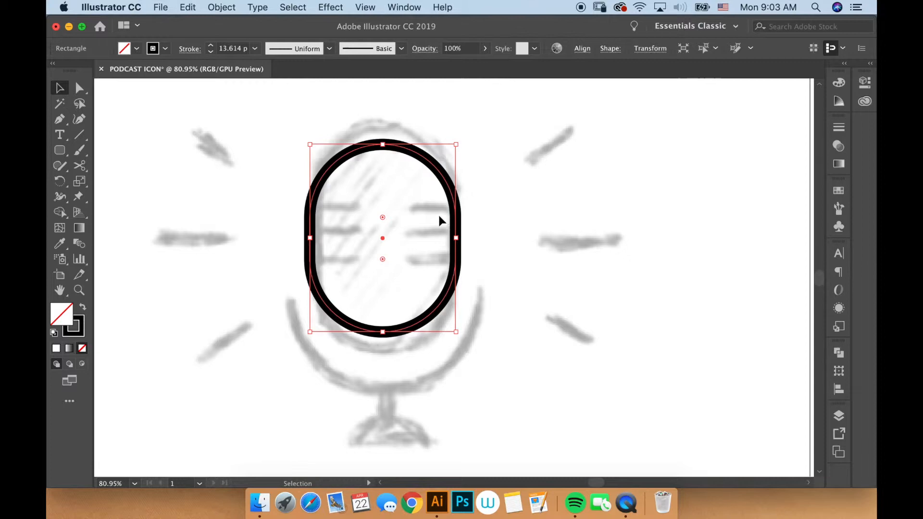
pyautogui.moveTo(384, 336); pyautogui.dragTo(385, 350)
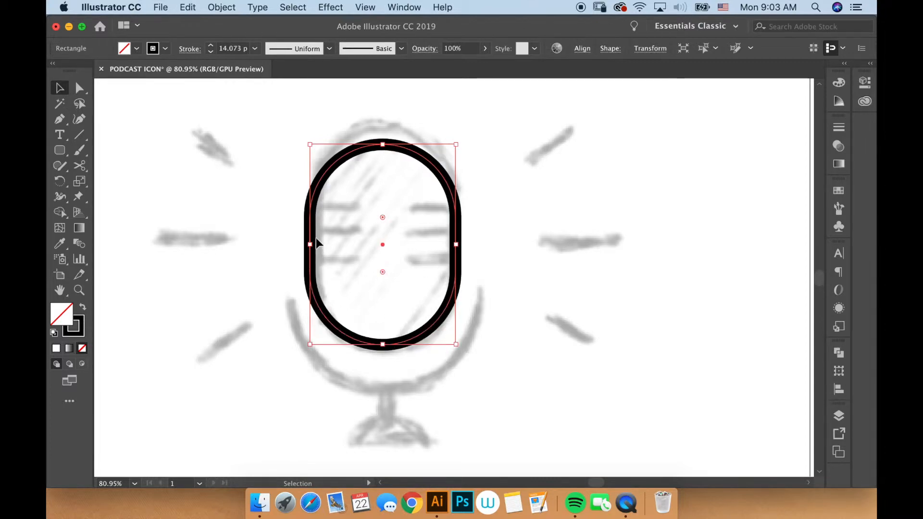
pyautogui.moveTo(314, 246); pyautogui.dragTo(315, 246)
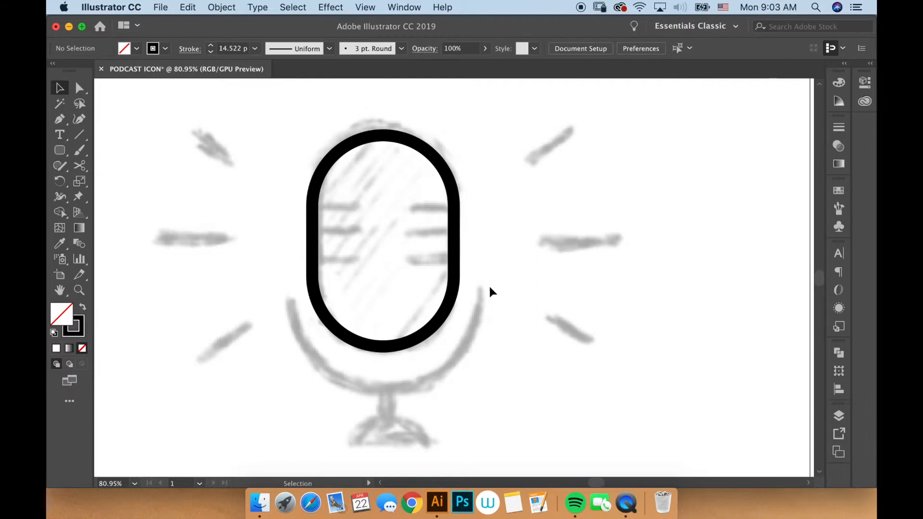
pyautogui.click(409, 138)
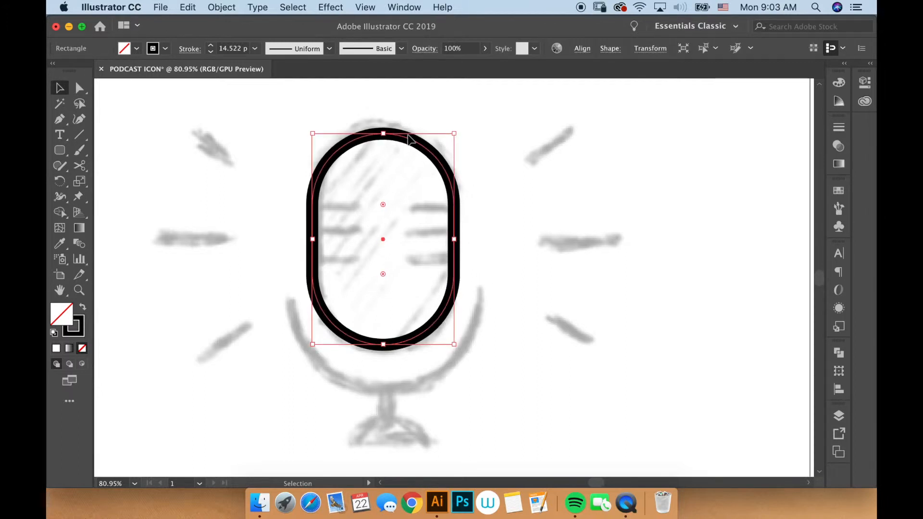
pyautogui.click(604, 246)
# - Show the Pathfinder options, find their entry among the available panels, and hide them again
pyautogui.moveTo(426, 325); pyautogui.dragTo(412, 269)
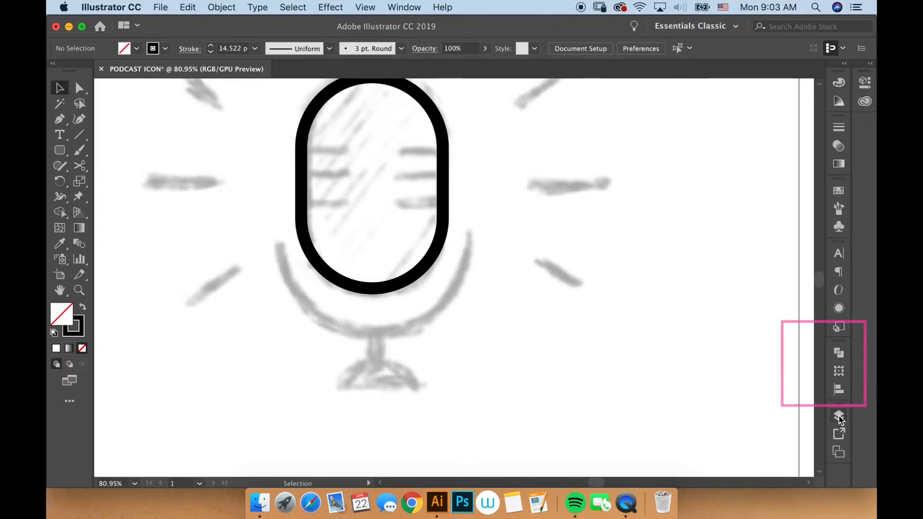
pyautogui.click(839, 353)
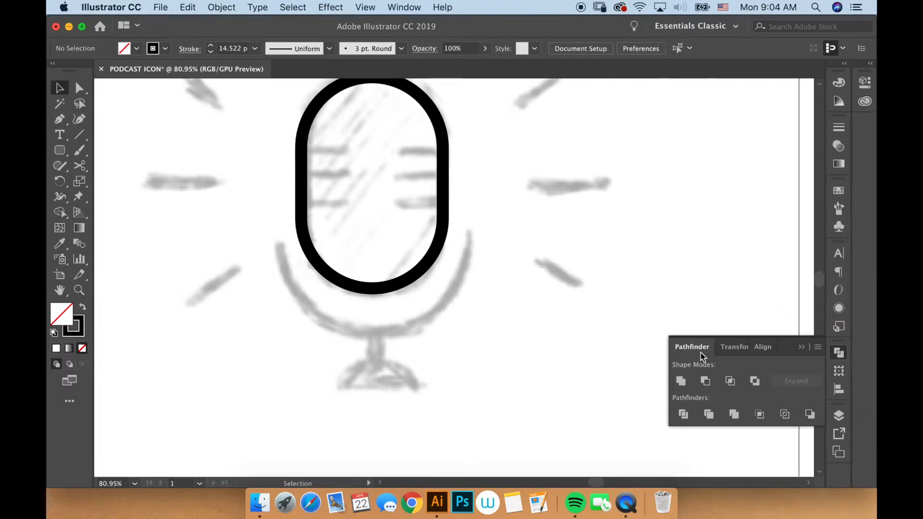
pyautogui.click(412, 7)
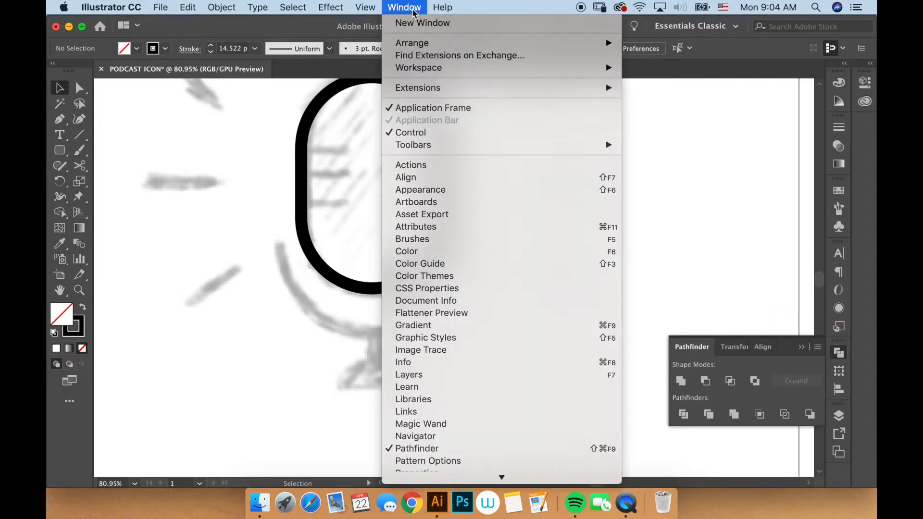
pyautogui.click(437, 451)
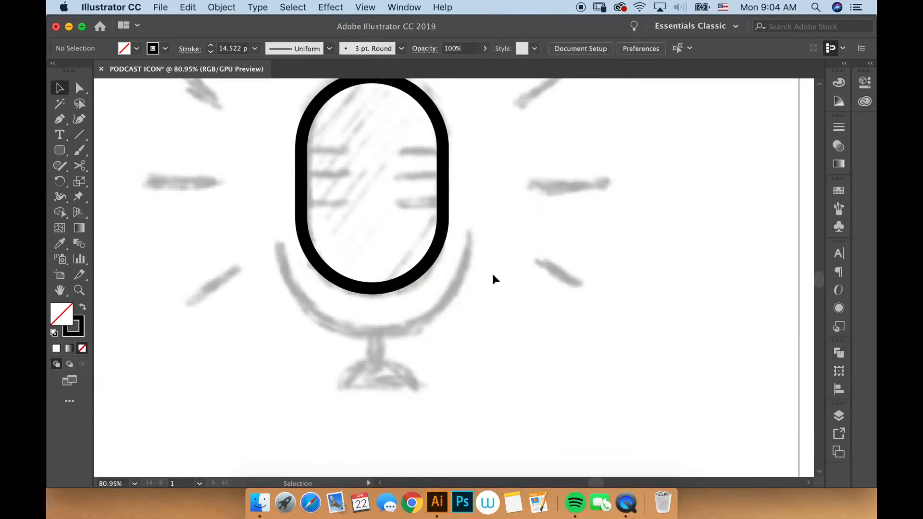
# - Zoom out to 50% to show the whole microphone sketch and activate the Ellipse tool
pyautogui.moveTo(492, 274); pyautogui.dragTo(536, 278)
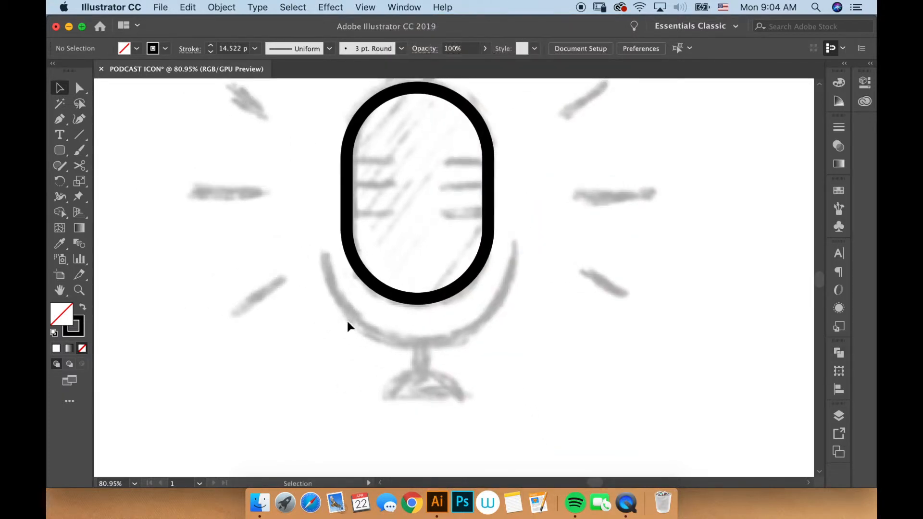
pyautogui.press('z')
pyautogui.keyDown('alt'); pyautogui.click(473, 288); pyautogui.keyUp('alt')
pyautogui.keyDown('alt'); pyautogui.click(477, 297); pyautogui.keyUp('alt')
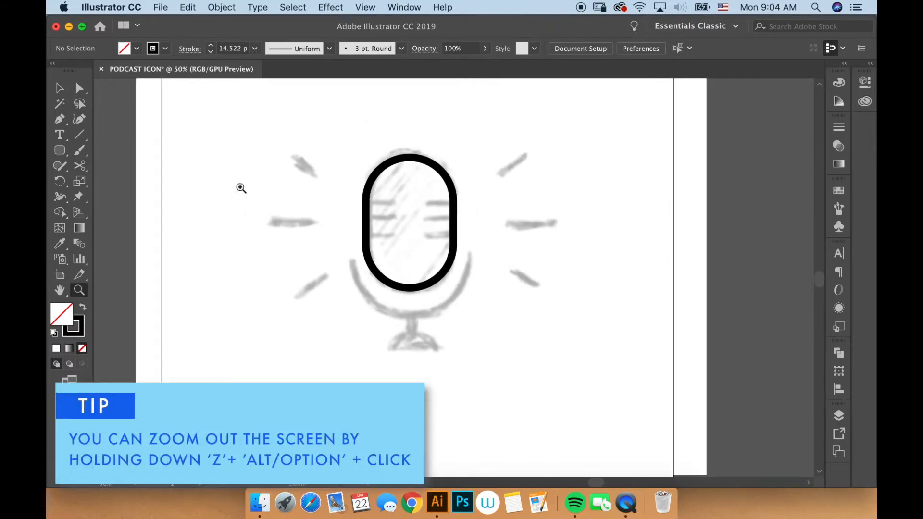
pyautogui.click(60, 151)
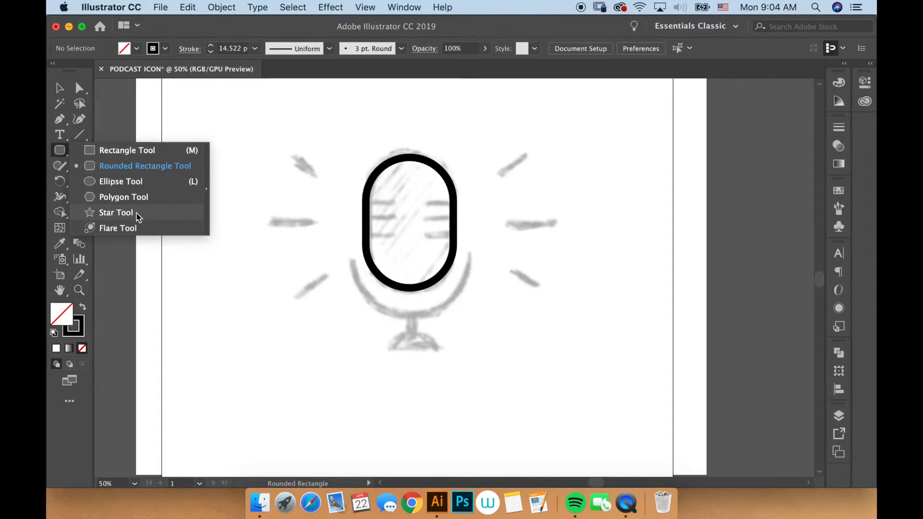
pyautogui.click(136, 185)
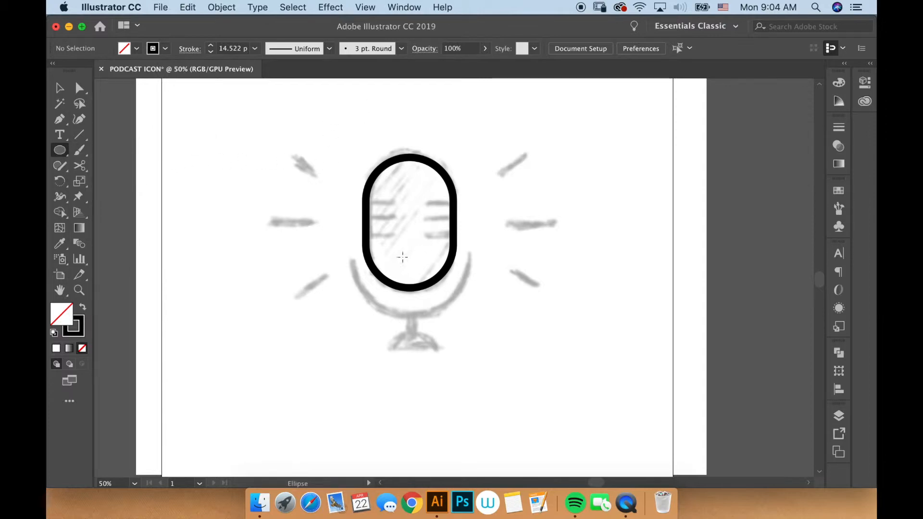
# - Try drawing several trial ellipses and circles over and beside the microphone, undoing each one
pyautogui.moveTo(328, 224); pyautogui.dragTo(476, 329)
pyautogui.press('super+z')
pyautogui.moveTo(253, 186); pyautogui.dragTo(344, 280)
pyautogui.press('super+z')
pyautogui.moveTo(261, 206); pyautogui.dragTo(381, 296)
pyautogui.press('super+z')
pyautogui.moveTo(250, 207); pyautogui.dragTo(385, 292)
pyautogui.press('super+z')
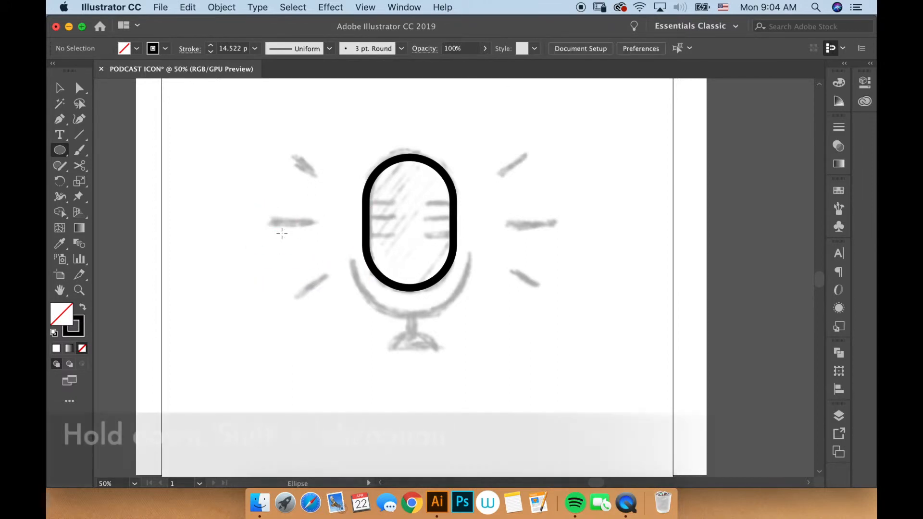
pyautogui.moveTo(280, 234); pyautogui.dragTo(343, 246)
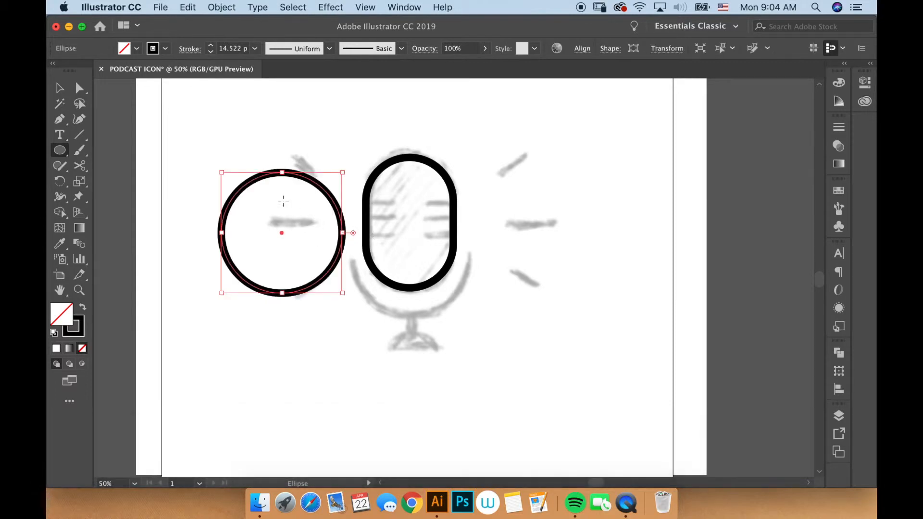
pyautogui.press('super+z')
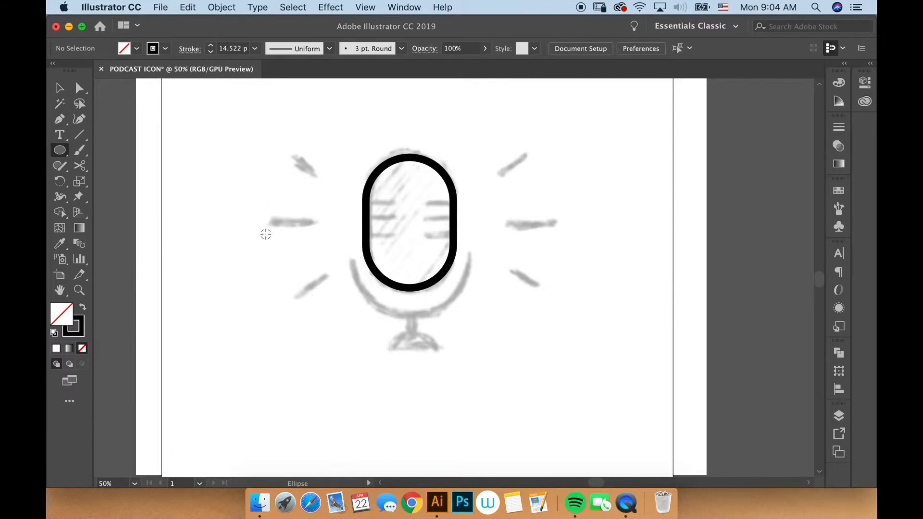
# - Draw a circle from its centre and move it over the microphone so its lower half follows the sketched curved holder
pyautogui.moveTo(266, 236); pyautogui.dragTo(328, 254)
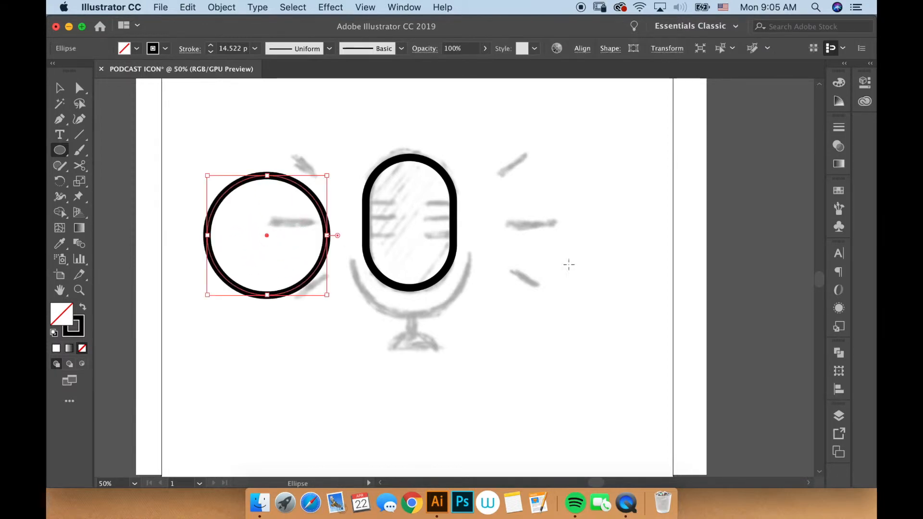
pyautogui.press('v')
pyautogui.click(523, 322)
pyautogui.moveTo(321, 214); pyautogui.dragTo(463, 235)
pyautogui.moveTo(465, 234); pyautogui.dragTo(625, 199)
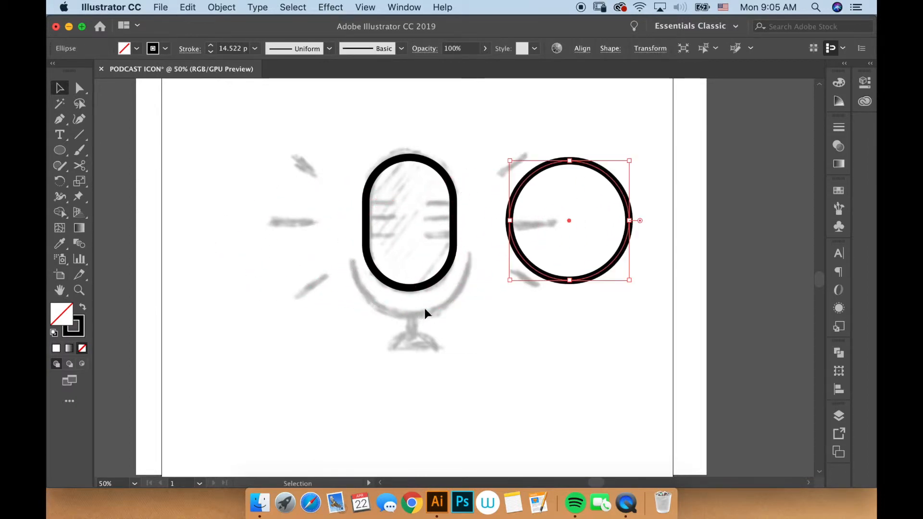
pyautogui.moveTo(618, 202); pyautogui.dragTo(468, 238)
pyautogui.click(568, 333)
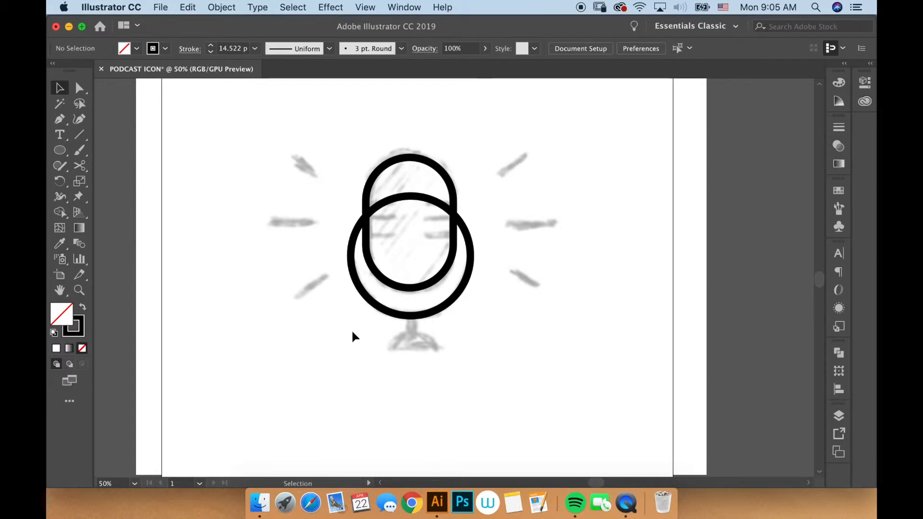
# - Draw a smaller circle over the sketched microphone base and centre it beneath the large circle
pyautogui.moveTo(60, 150); pyautogui.dragTo(103, 181)
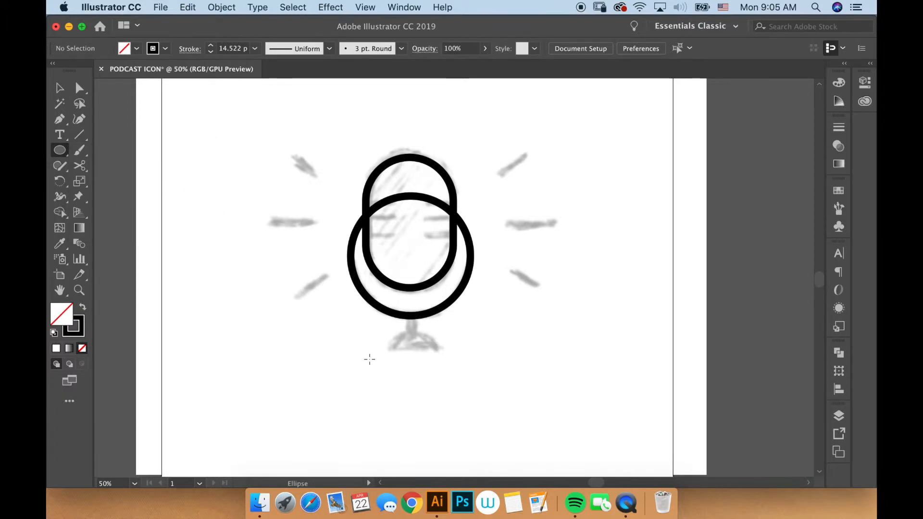
pyautogui.moveTo(409, 355); pyautogui.dragTo(436, 368)
pyautogui.press('v')
pyautogui.click(509, 332)
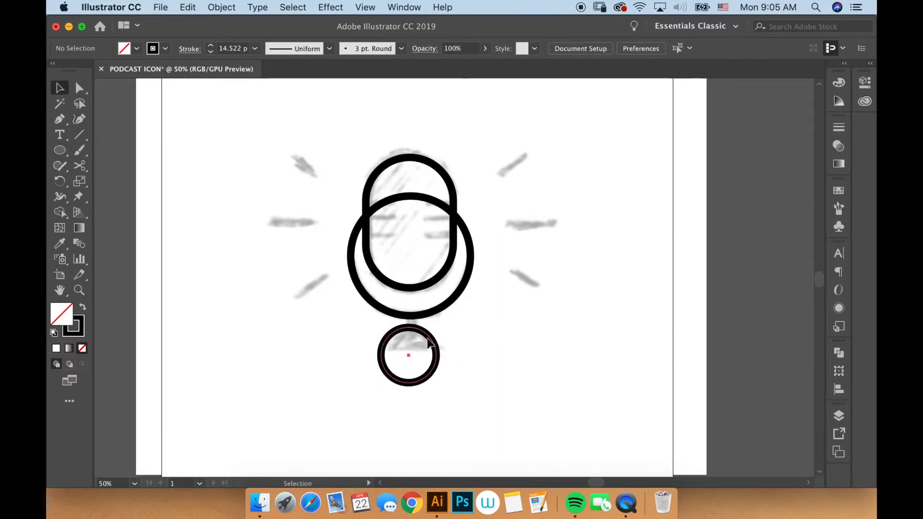
pyautogui.click(429, 342)
pyautogui.moveTo(430, 342); pyautogui.dragTo(431, 342)
pyautogui.click(502, 332)
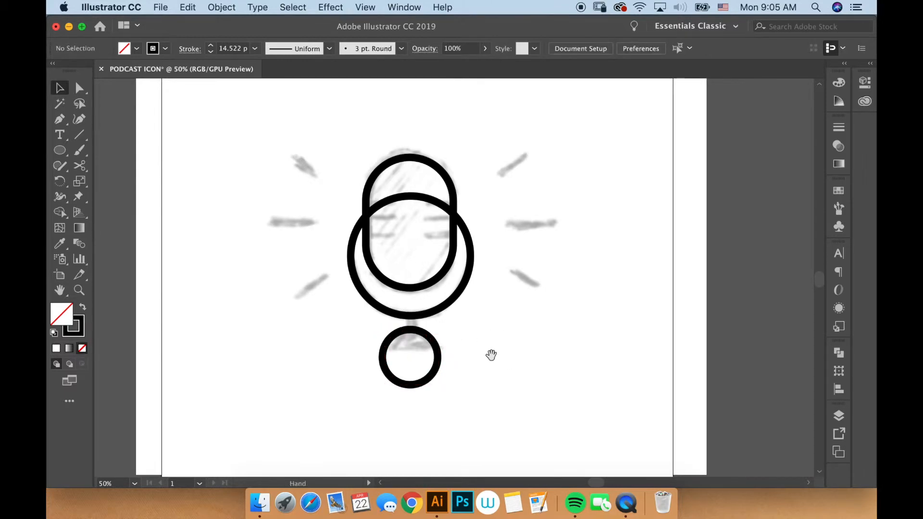
# - Try moving the large holder circle and the small base circle aside from the microphone, undoing the moves
pyautogui.moveTo(490, 354); pyautogui.dragTo(484, 276)
pyautogui.moveTo(439, 232); pyautogui.dragTo(601, 237)
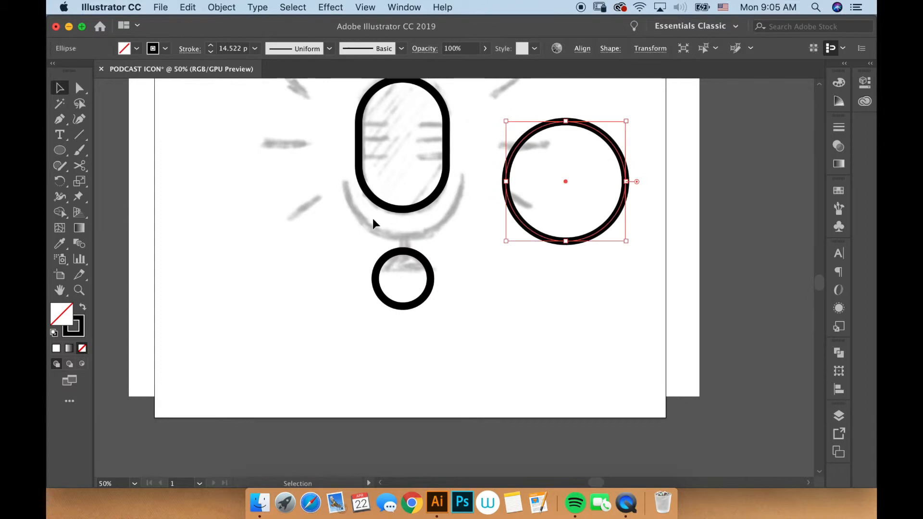
pyautogui.press('super+z')
pyautogui.click(406, 278)
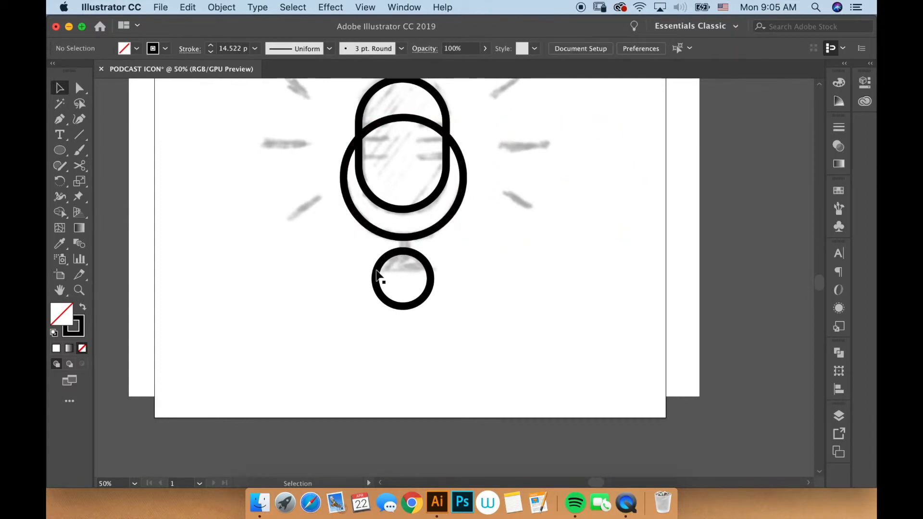
pyautogui.moveTo(429, 277); pyautogui.dragTo(526, 278)
# - Swap the fill and stroke of the small base circle so it has a solid black fill and no stroke
pyautogui.press('z')
pyautogui.moveTo(464, 279); pyautogui.dragTo(507, 301)
pyautogui.press('v')
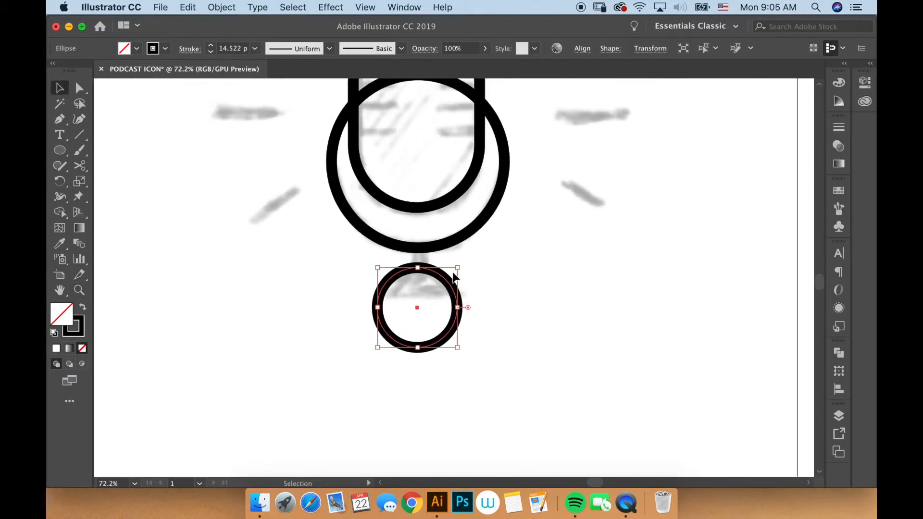
pyautogui.click(441, 240)
pyautogui.click(467, 293)
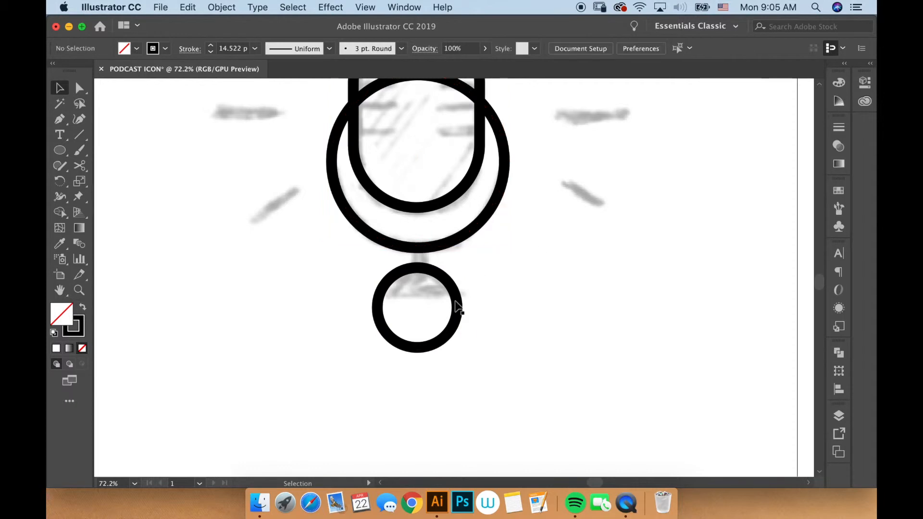
pyautogui.click(453, 294)
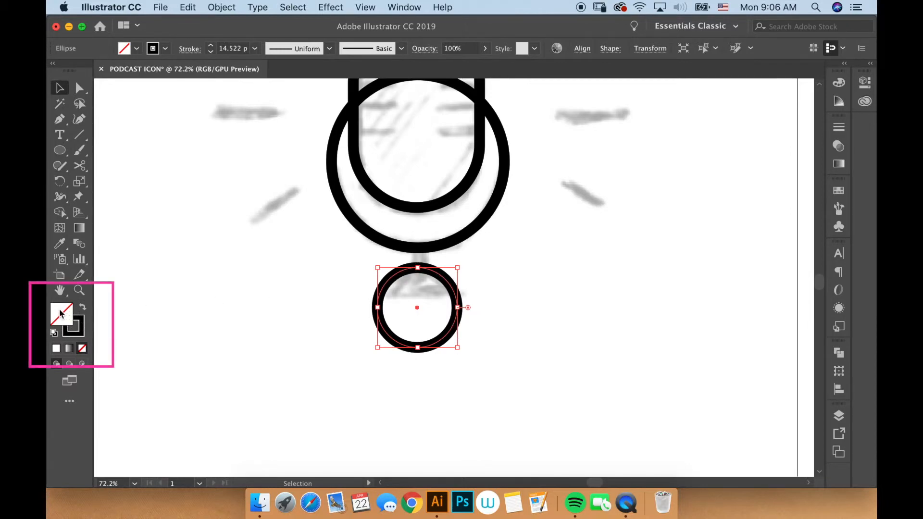
pyautogui.click(82, 326)
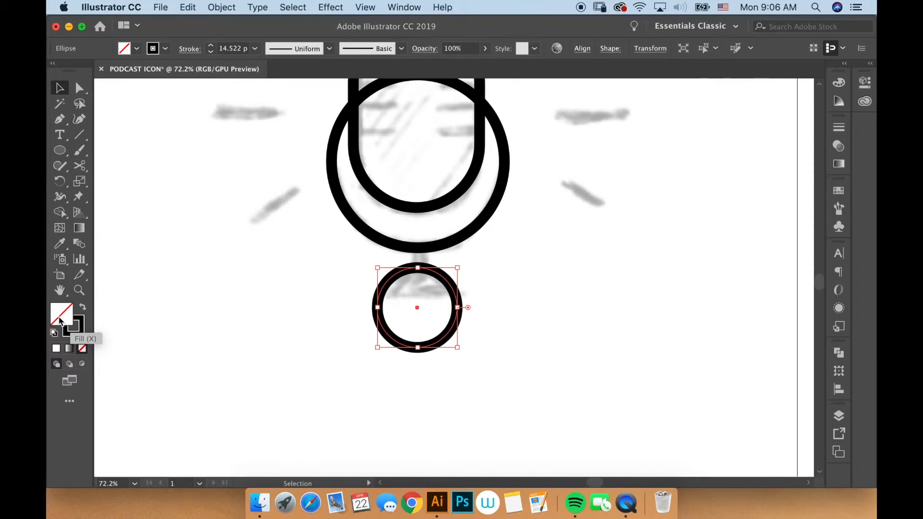
pyautogui.click(83, 308)
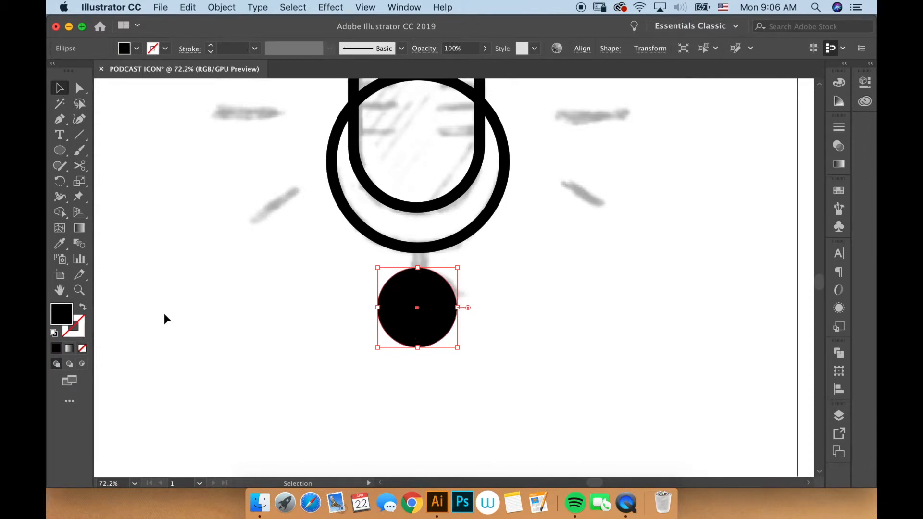
# - With nothing selected, swap the default fill and stroke and restore a solid black fill with no stroke
pyautogui.click(286, 313)
pyautogui.click(84, 307)
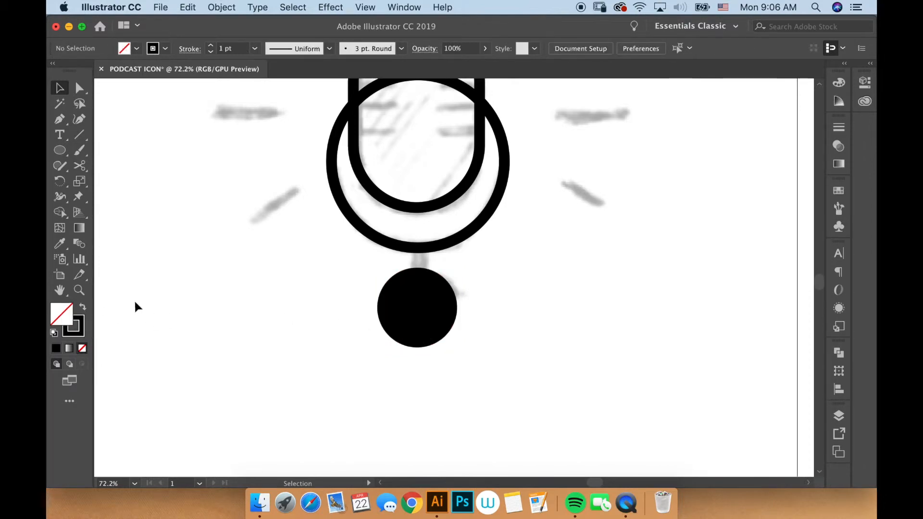
pyautogui.click(57, 348)
pyautogui.click(78, 331)
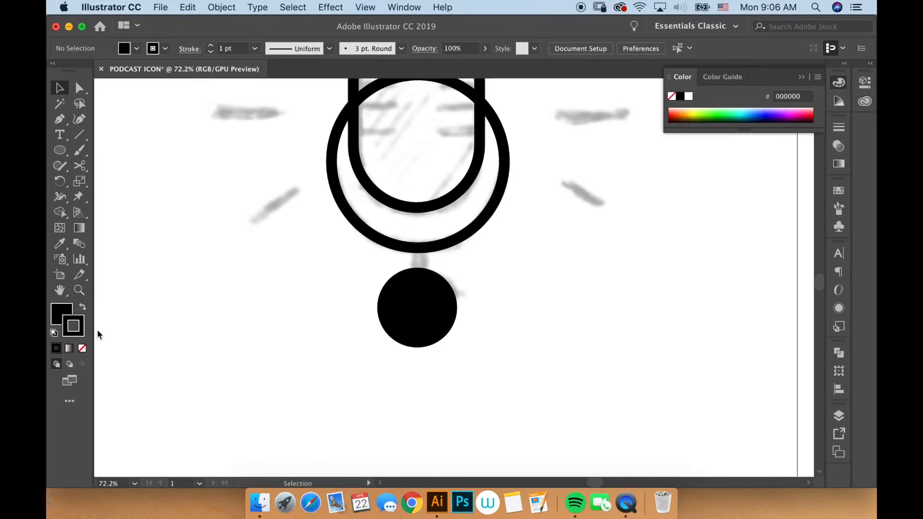
pyautogui.click(82, 349)
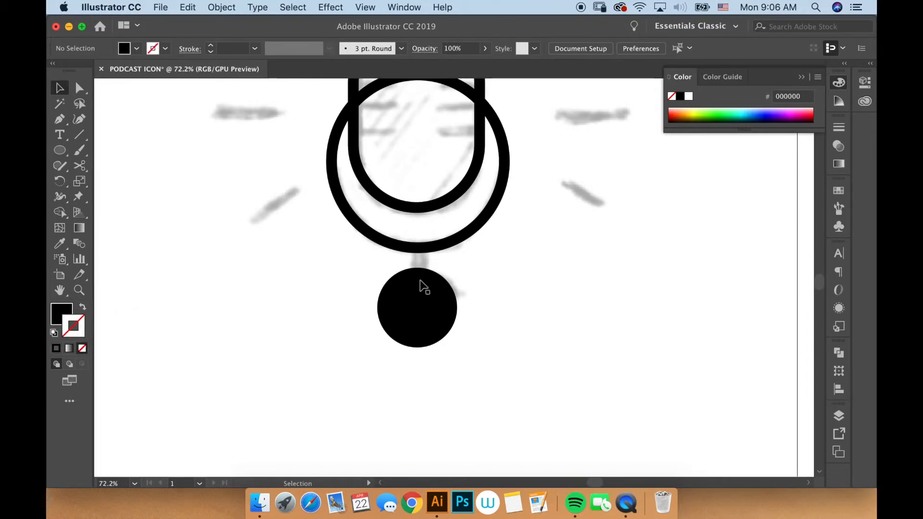
pyautogui.click(433, 303)
pyautogui.click(506, 312)
# - Draw a black rectangle, much wider than the small base circle, over the circle's lower half
pyautogui.click(59, 151)
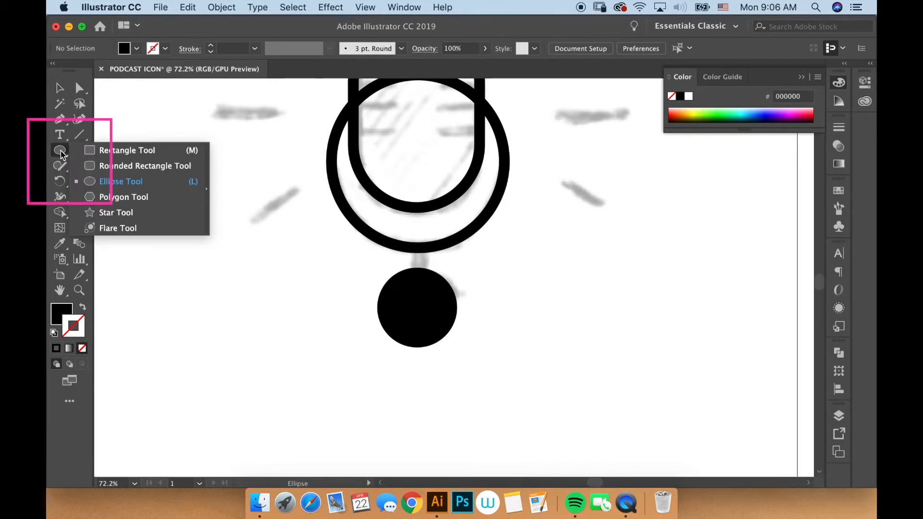
pyautogui.click(127, 152)
pyautogui.moveTo(309, 310)
pyautogui.mouseDown()
pyautogui.moveTo(508, 347)
pyautogui.moveTo(553, 401)
pyautogui.mouseUp()
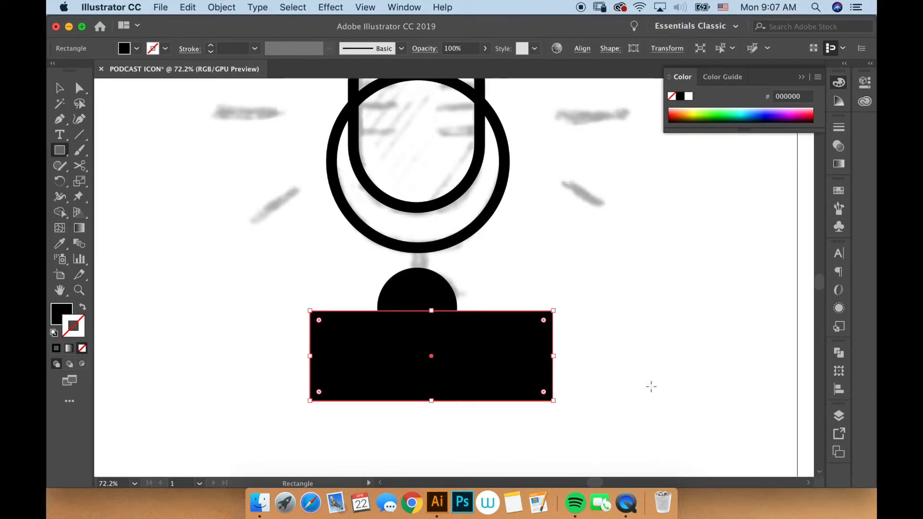
pyautogui.press('v')
pyautogui.click(655, 366)
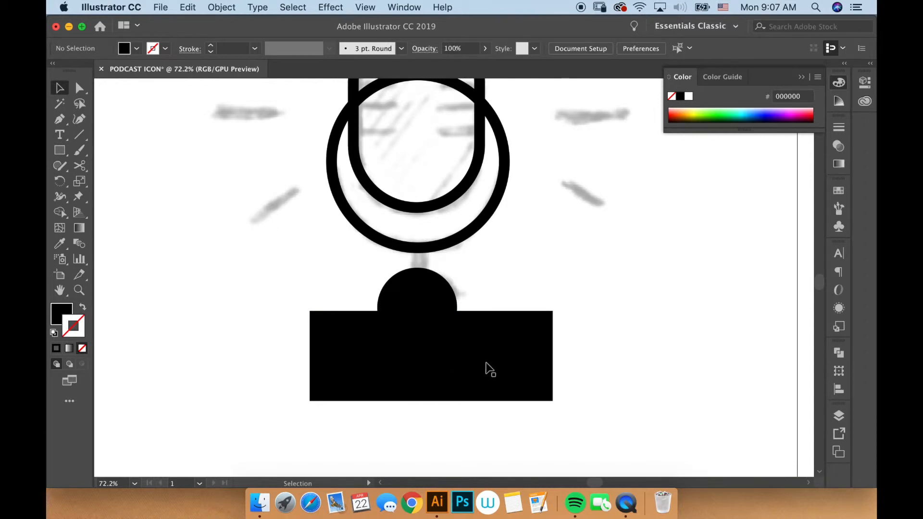
# - Move the rectangle up and centre it under the circle so its upper edge follows the bottom of the sketched base
pyautogui.moveTo(484, 364); pyautogui.dragTo(472, 342)
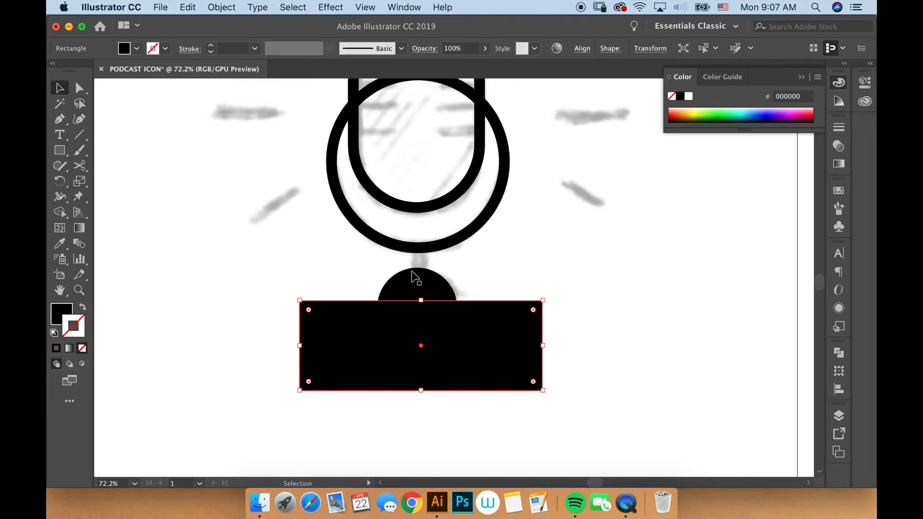
pyautogui.moveTo(472, 339); pyautogui.dragTo(471, 338)
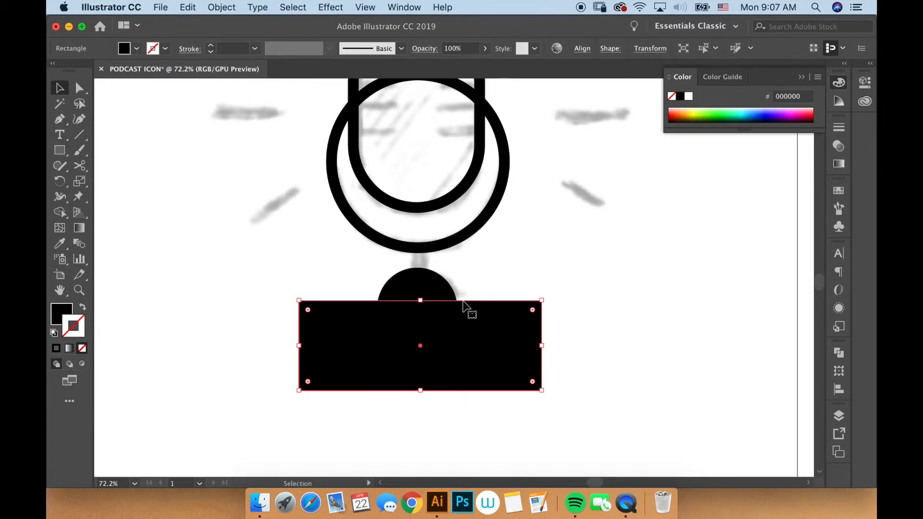
pyautogui.click(540, 274)
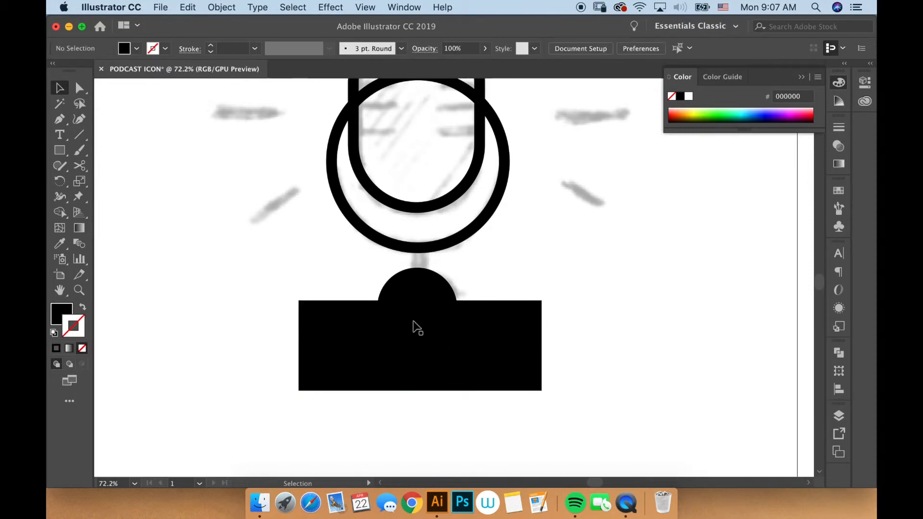
pyautogui.click(504, 330)
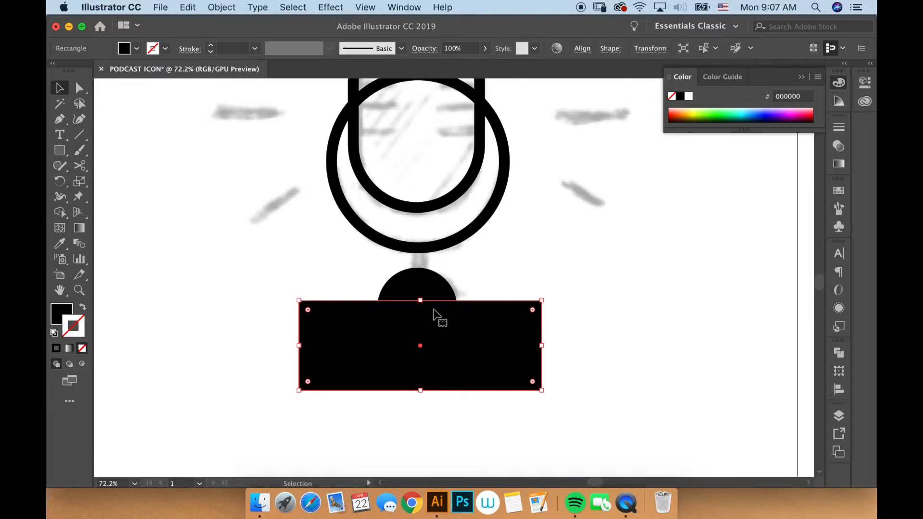
pyautogui.moveTo(447, 313); pyautogui.dragTo(453, 316)
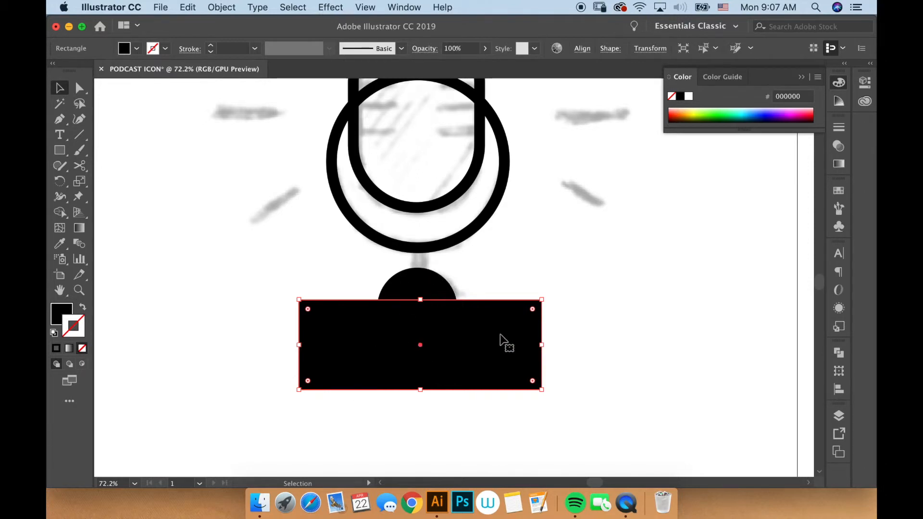
# - Select the base circle and the rectangle in turn to examine how the two shapes overlap
pyautogui.click(500, 268)
pyautogui.click(412, 284)
pyautogui.click(529, 290)
pyautogui.click(493, 338)
pyautogui.click(488, 279)
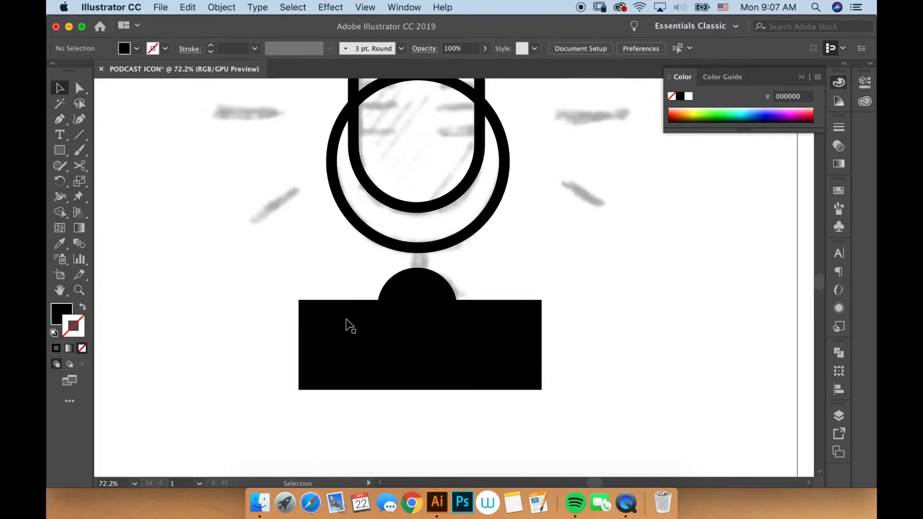
pyautogui.click(433, 301)
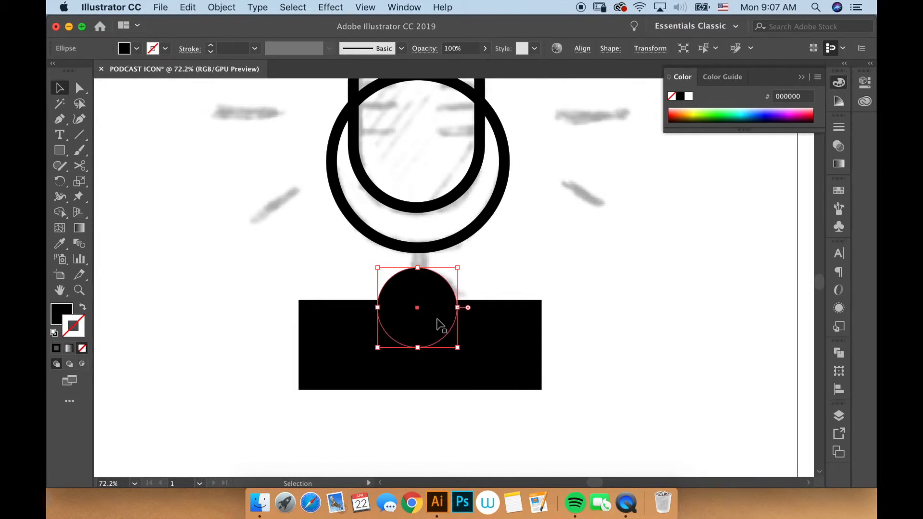
pyautogui.click(500, 346)
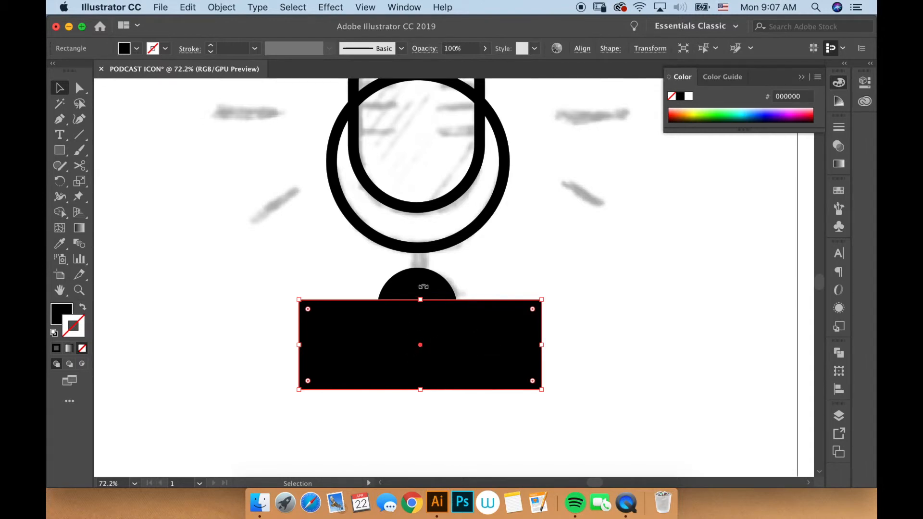
pyautogui.click(412, 285)
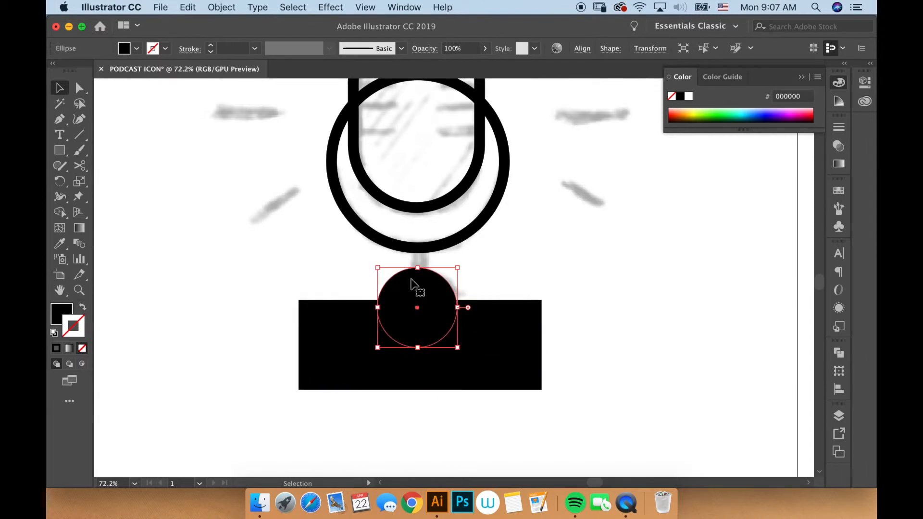
pyautogui.click(512, 344)
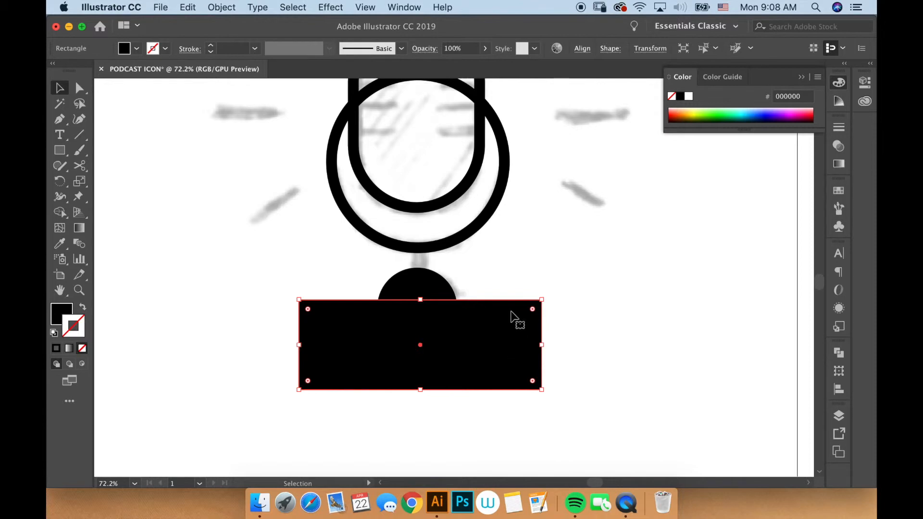
pyautogui.click(483, 275)
# - Bring the rectangle to the front of the stacking order and send the small base circle to the back
pyautogui.click(435, 334)
pyautogui.keyDown('ctrl'); pyautogui.click(484, 338); pyautogui.keyUp('ctrl')
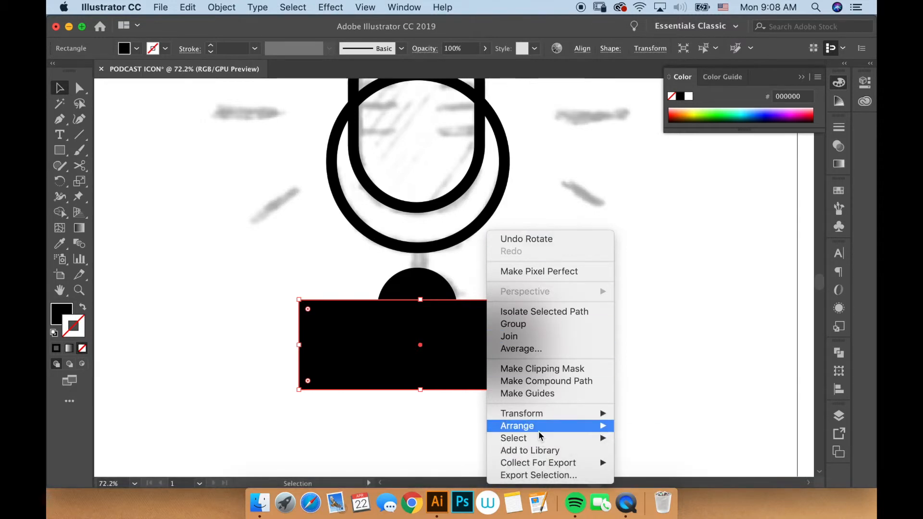
pyautogui.moveTo(541, 436)
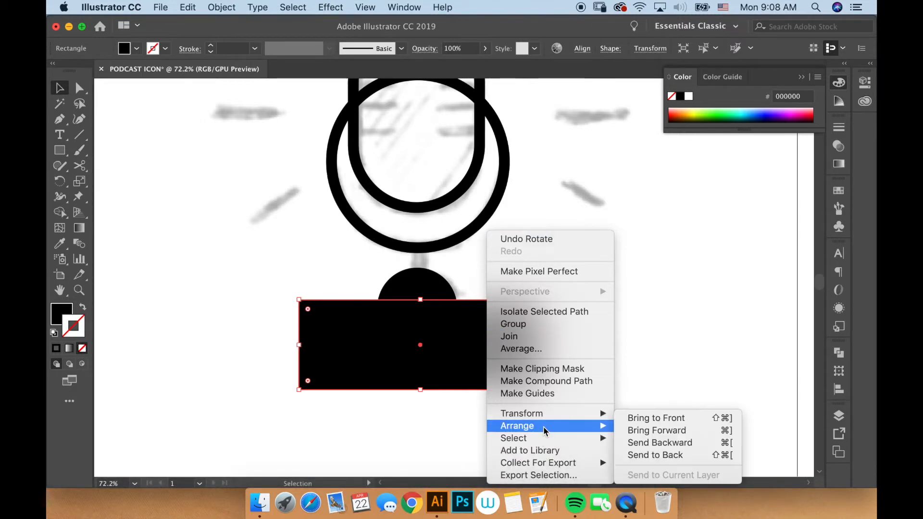
pyautogui.click(649, 418)
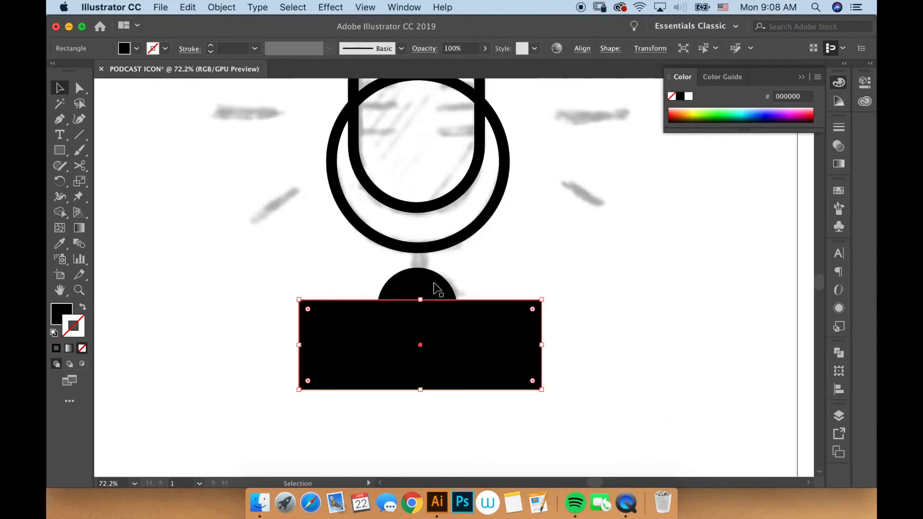
pyautogui.click(510, 272)
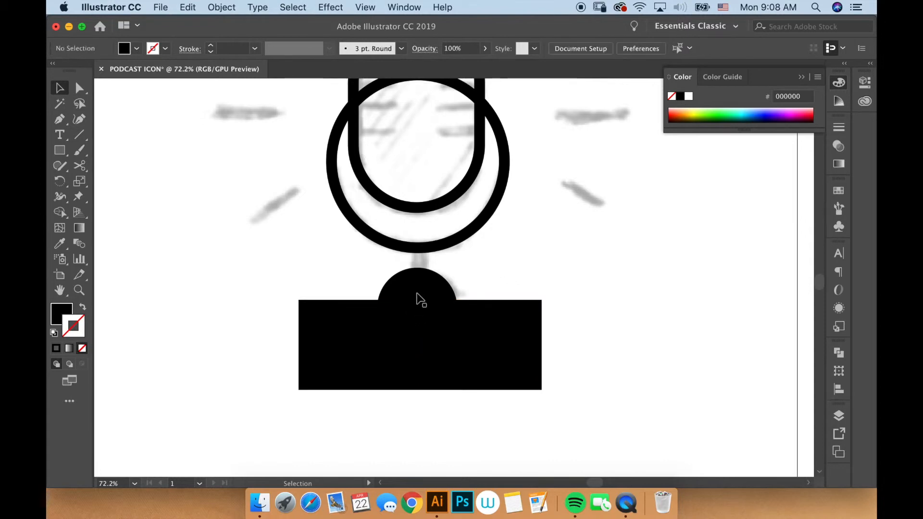
pyautogui.click(422, 290)
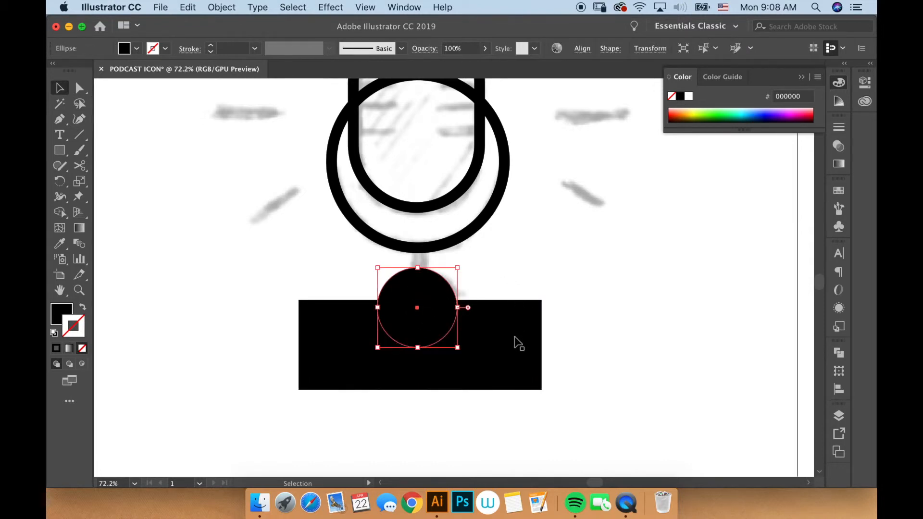
pyautogui.press('super+shift+bracketleft')
pyautogui.click(434, 304)
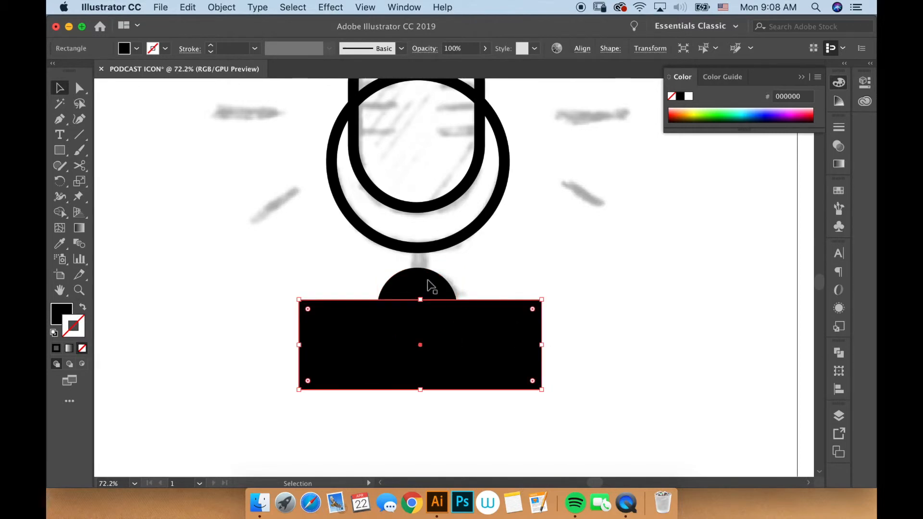
pyautogui.click(460, 276)
# - Subtract the rectangle from the base circle with the Minus Front pathfinder operation, leaving a flat-bottomed dome as the microphone base
pyautogui.click(422, 288)
pyautogui.press('super+shift+bracketright')
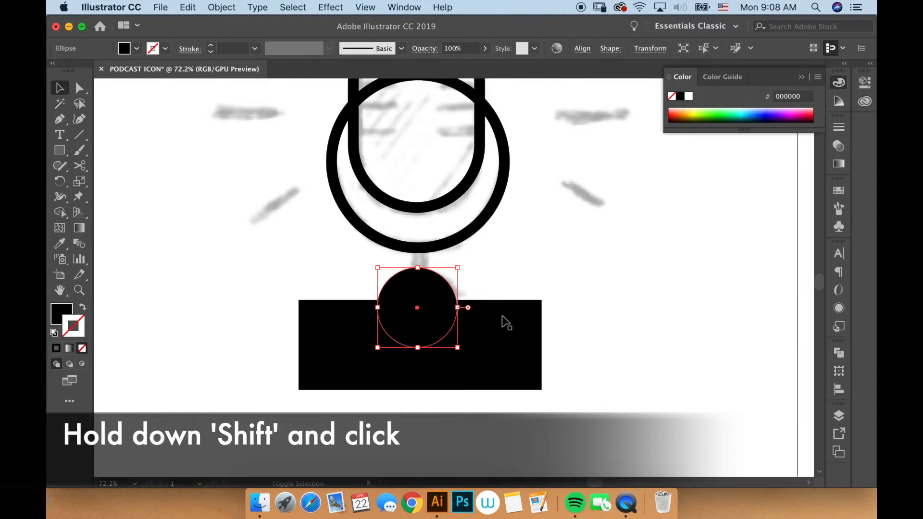
pyautogui.keyDown('shift'); pyautogui.click(503, 317); pyautogui.keyUp('shift')
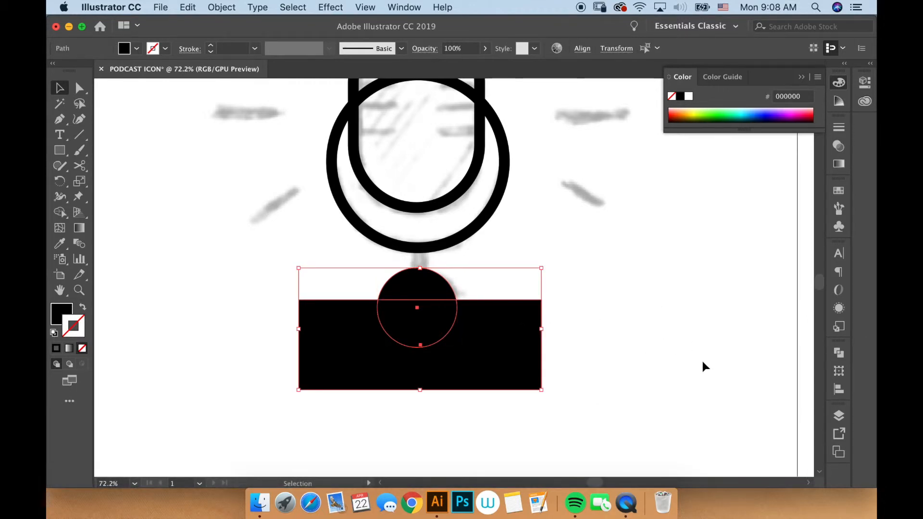
pyautogui.click(839, 353)
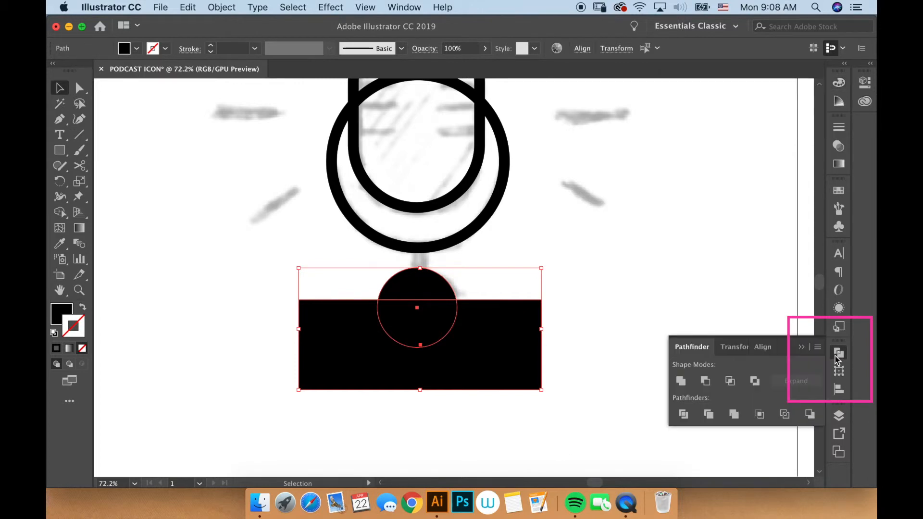
pyautogui.click(705, 382)
pyautogui.click(539, 334)
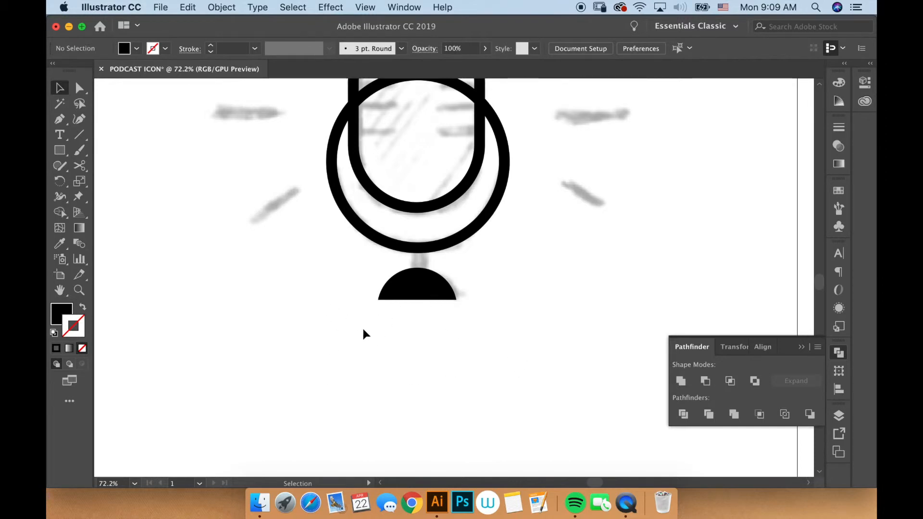
pyautogui.click(433, 288)
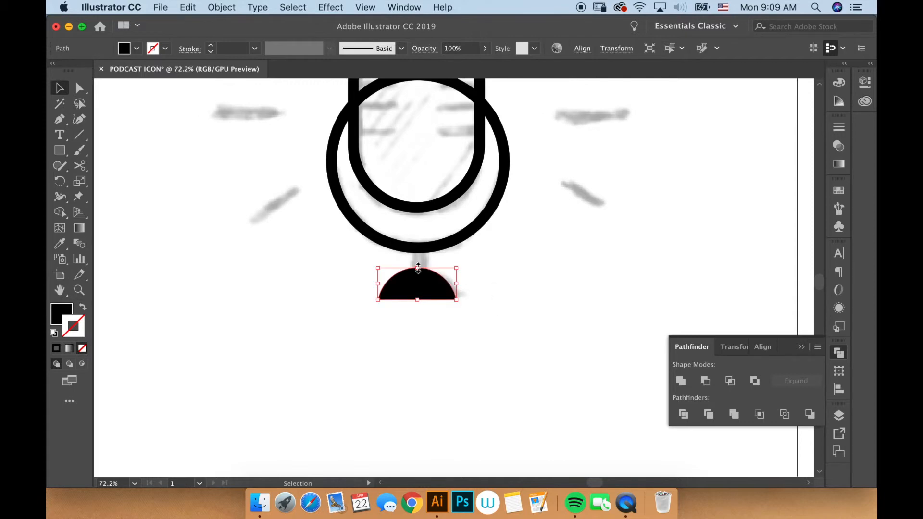
pyautogui.click(376, 288)
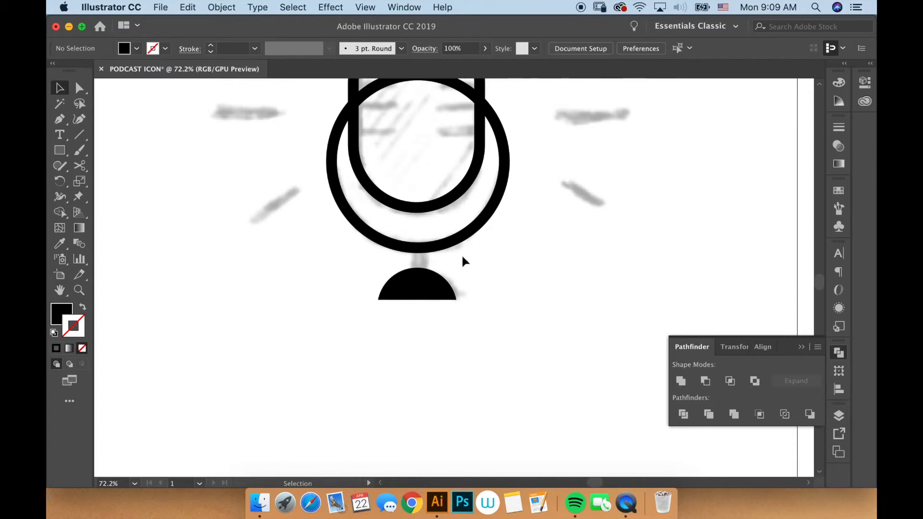
# - Swap the fill and stroke of the large holder circle to make it solid black, and check it against the sketched holder arc beneath
pyautogui.scroll(3, 497, 279)
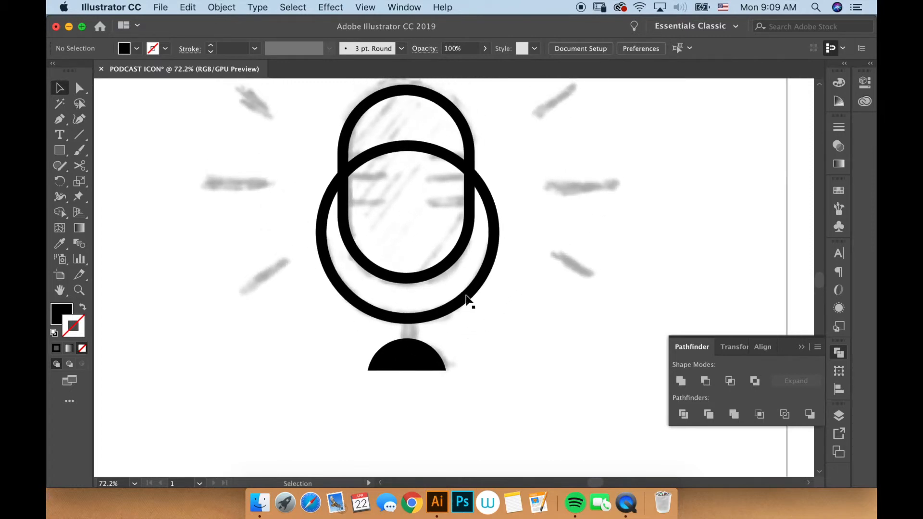
pyautogui.click(465, 298)
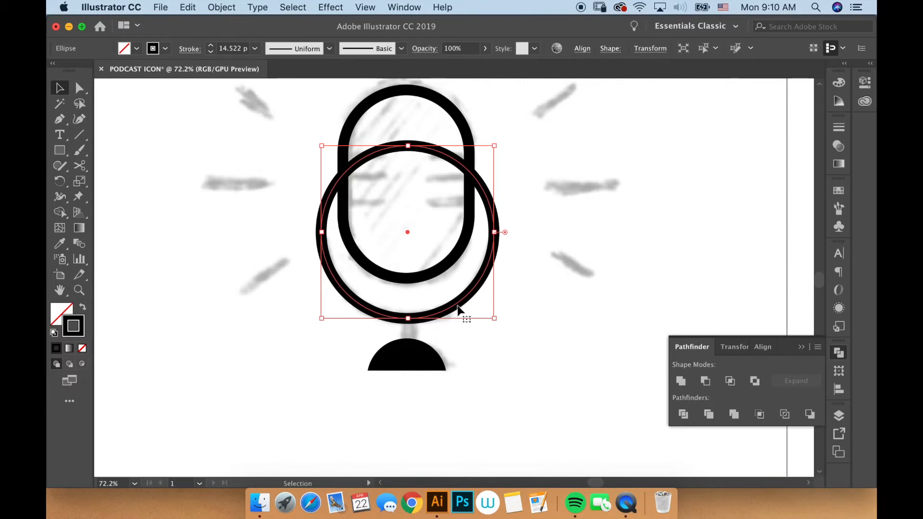
pyautogui.click(83, 306)
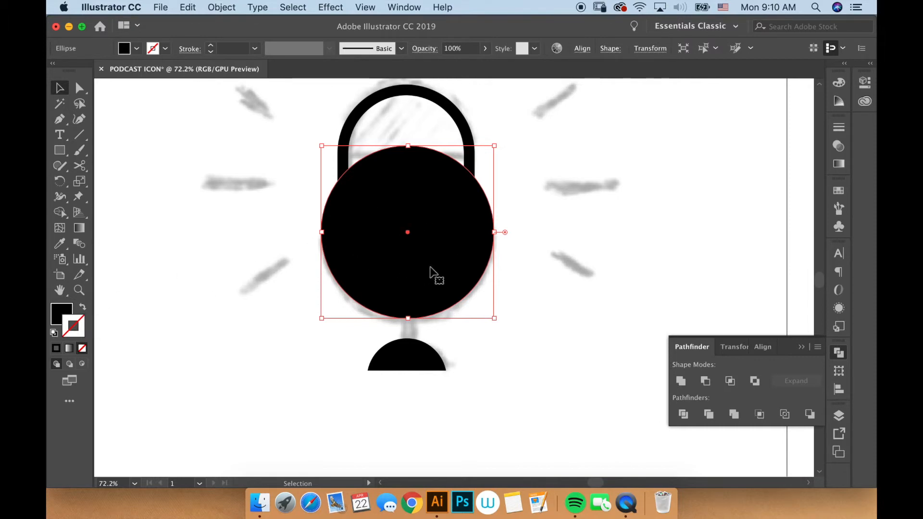
pyautogui.click(564, 261)
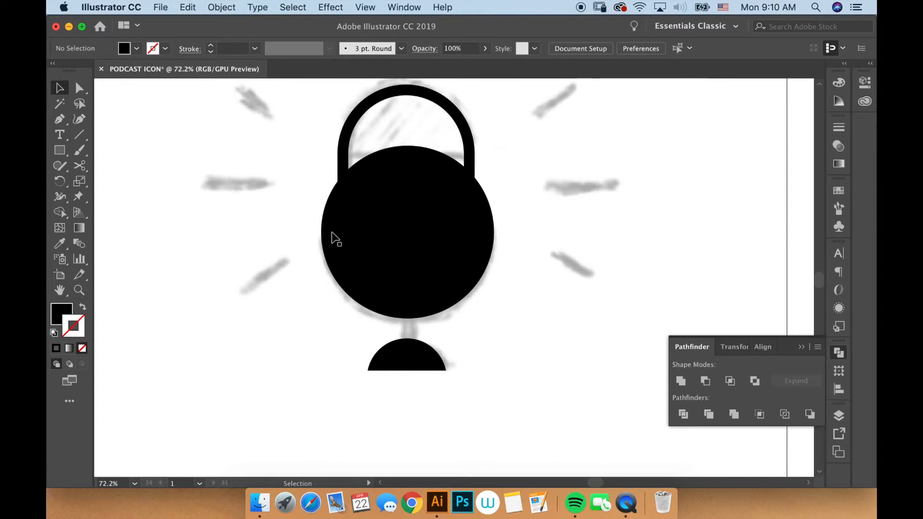
pyautogui.moveTo(474, 240); pyautogui.dragTo(676, 249)
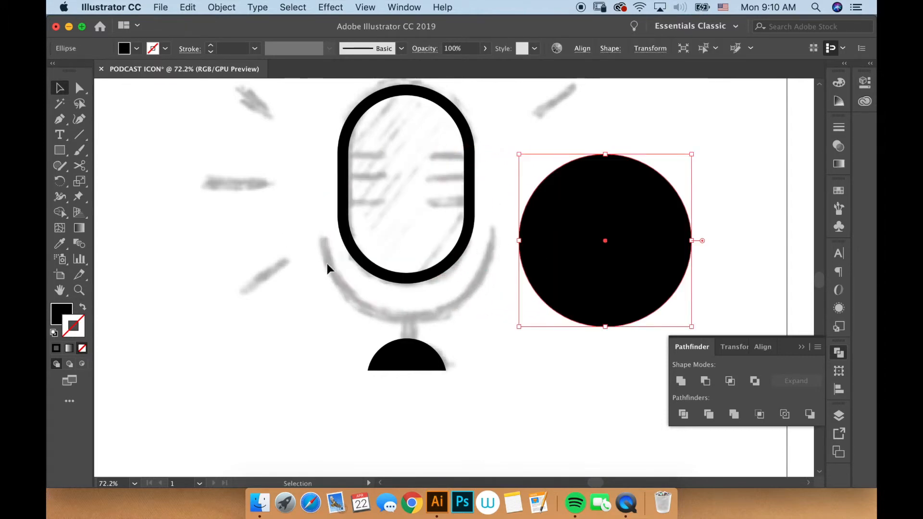
pyautogui.moveTo(611, 261); pyautogui.dragTo(408, 252)
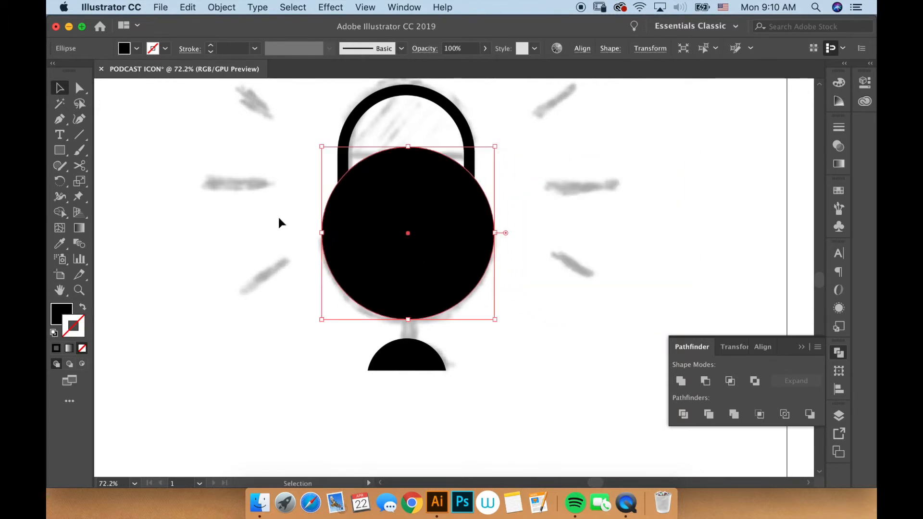
# - Draw a wide black rectangle covering the upper half of the solid holder circle, with its lower edge near the circle's centre
pyautogui.click(59, 151)
pyautogui.moveTo(61, 151); pyautogui.dragTo(102, 148)
pyautogui.moveTo(228, 119); pyautogui.dragTo(596, 236)
pyautogui.press('v')
pyautogui.click(558, 279)
pyautogui.click(528, 208)
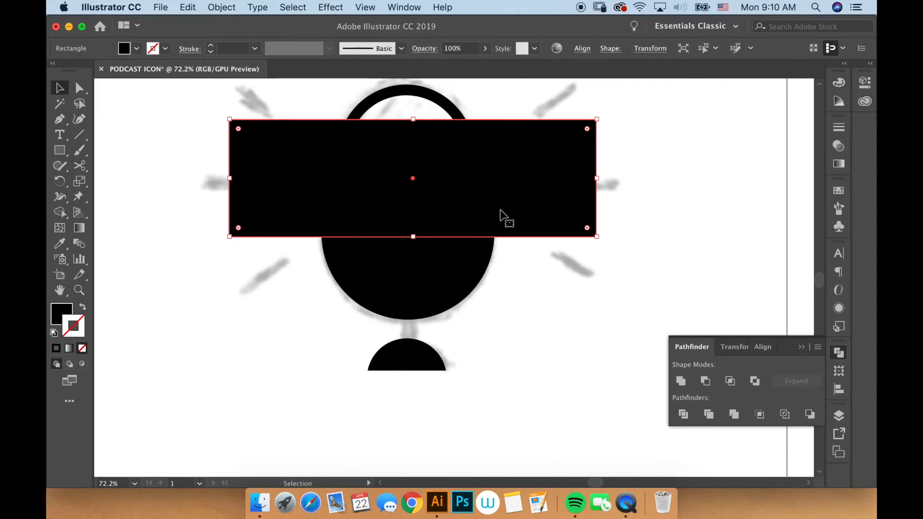
# - Bring the wide rectangle to the front of the stacking order
pyautogui.rightClick(523, 197)
pyautogui.moveTo(612, 404)
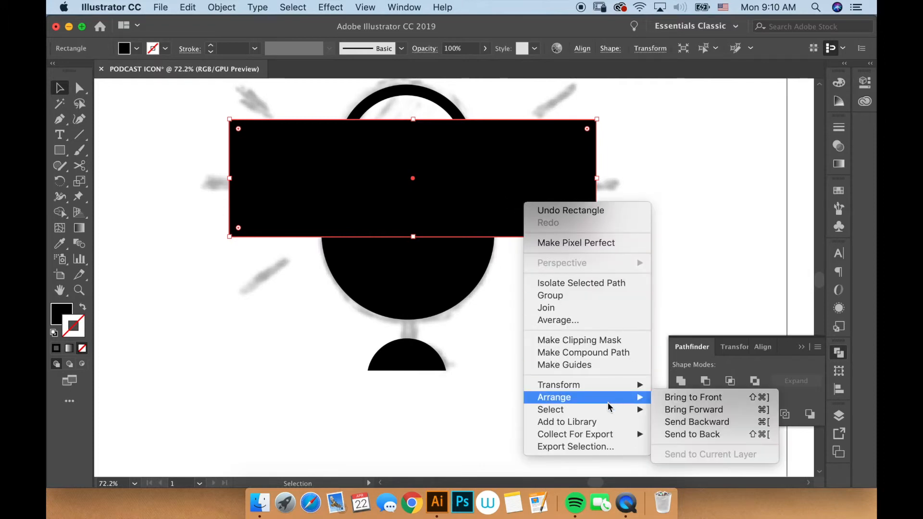
pyautogui.click(688, 398)
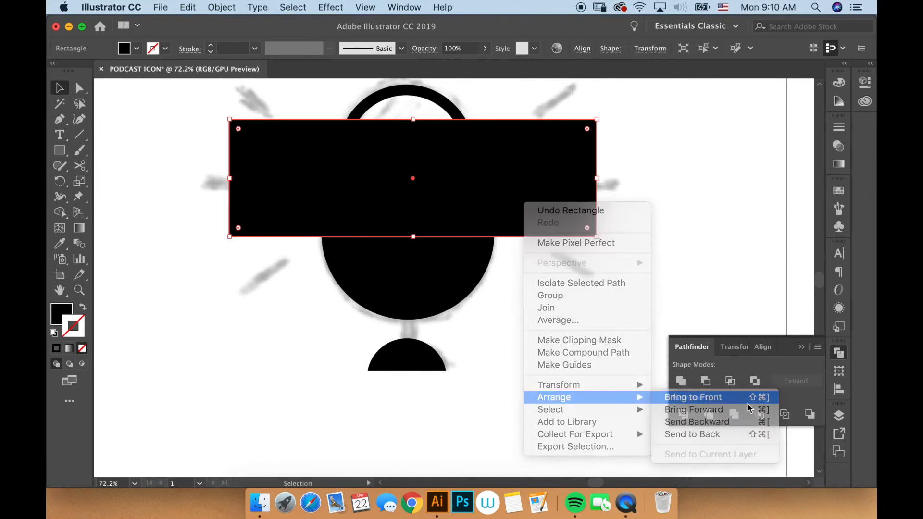
pyautogui.click(532, 269)
# - Subtract the rectangle from the holder circle with the Minus Front pathfinder operation, leaving only the lower half-circle
pyautogui.click(437, 201)
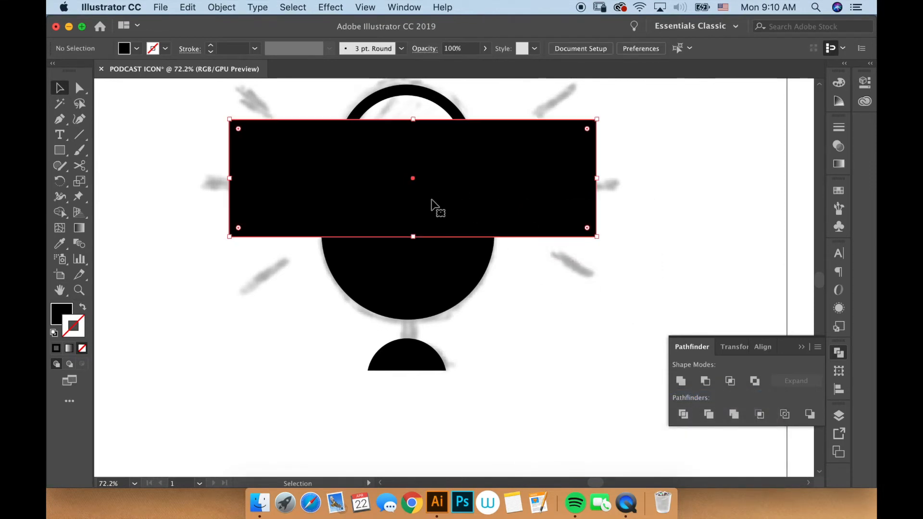
pyautogui.press('shift')
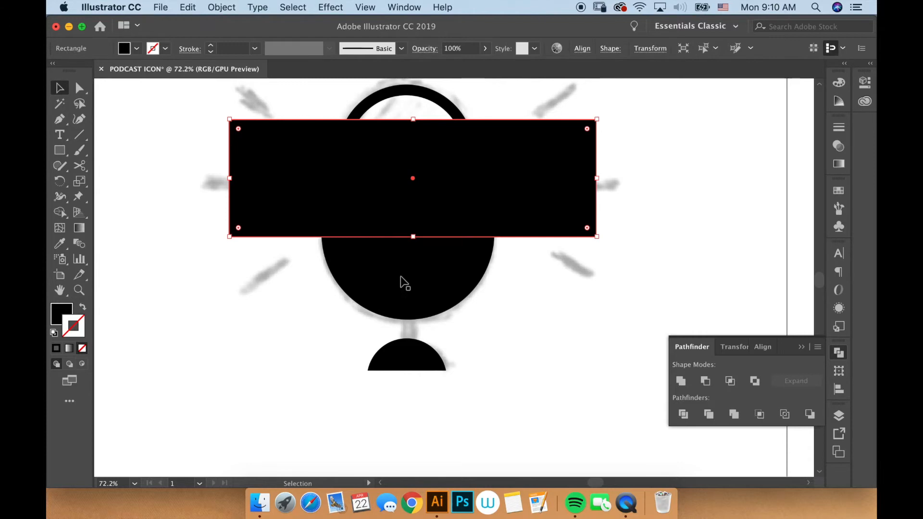
pyautogui.keyDown('shift'); pyautogui.click(390, 270); pyautogui.keyUp('shift')
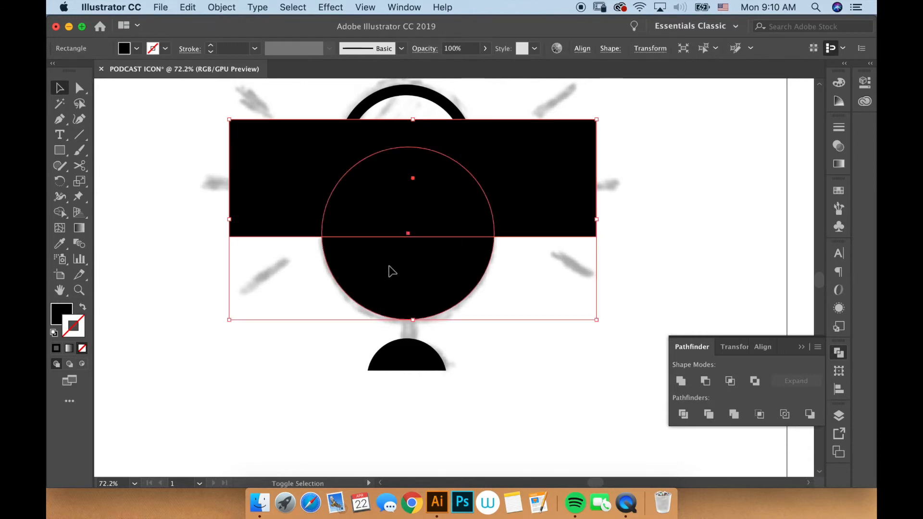
pyautogui.click(705, 380)
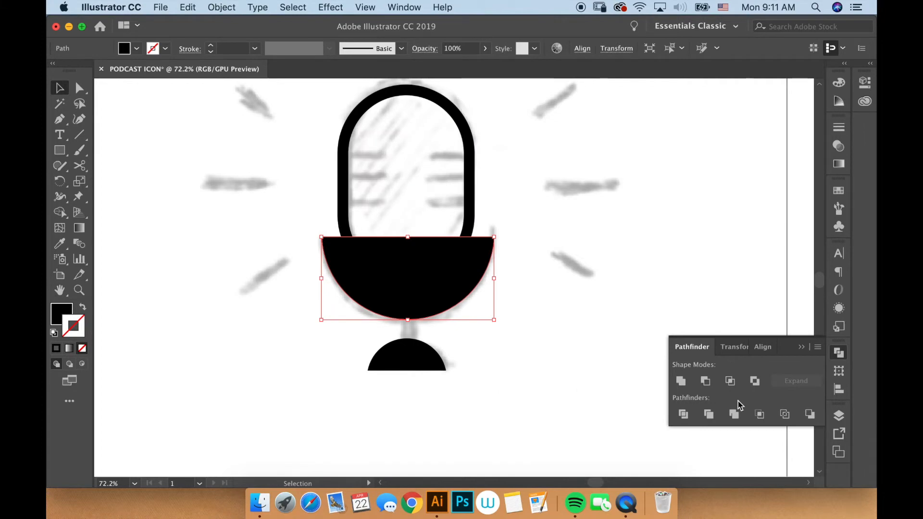
pyautogui.click(298, 177)
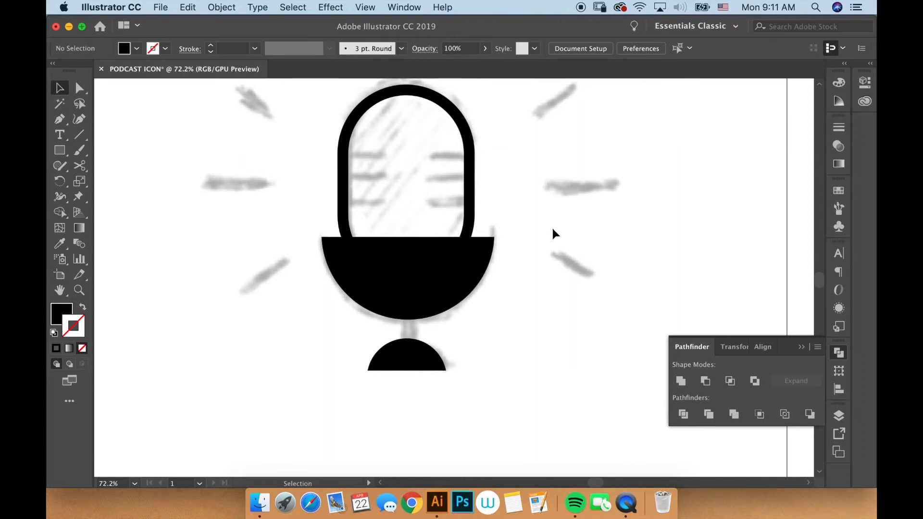
# - Swap the fill and stroke of the holder half-circle to turn it into an unfilled black outline
pyautogui.click(410, 288)
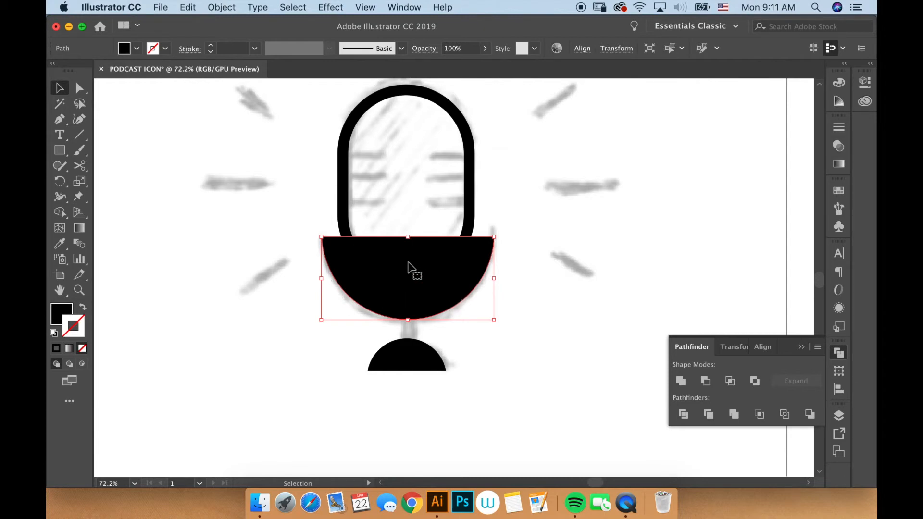
pyautogui.click(422, 356)
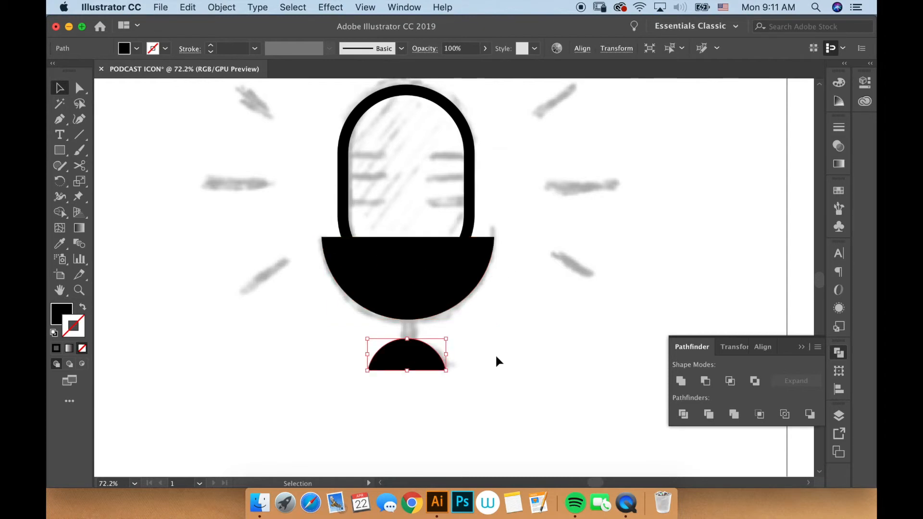
pyautogui.click(405, 270)
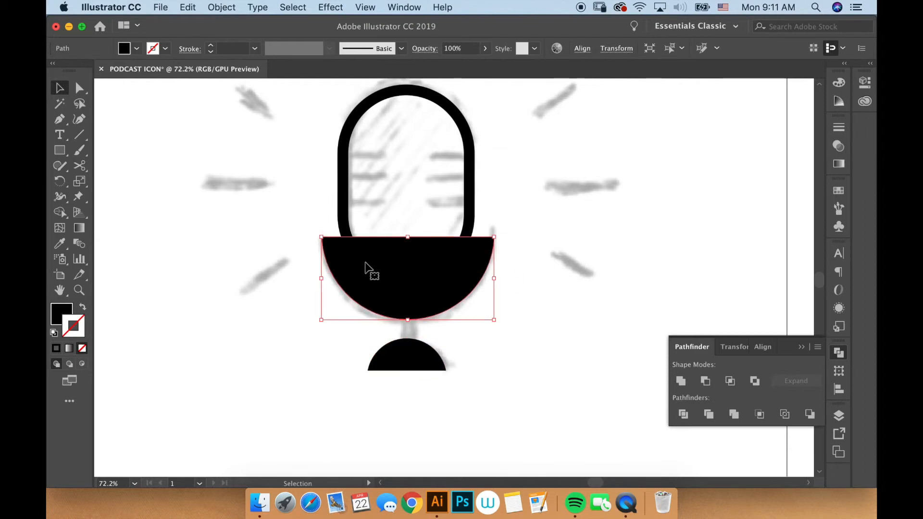
pyautogui.click(61, 315)
pyautogui.click(71, 321)
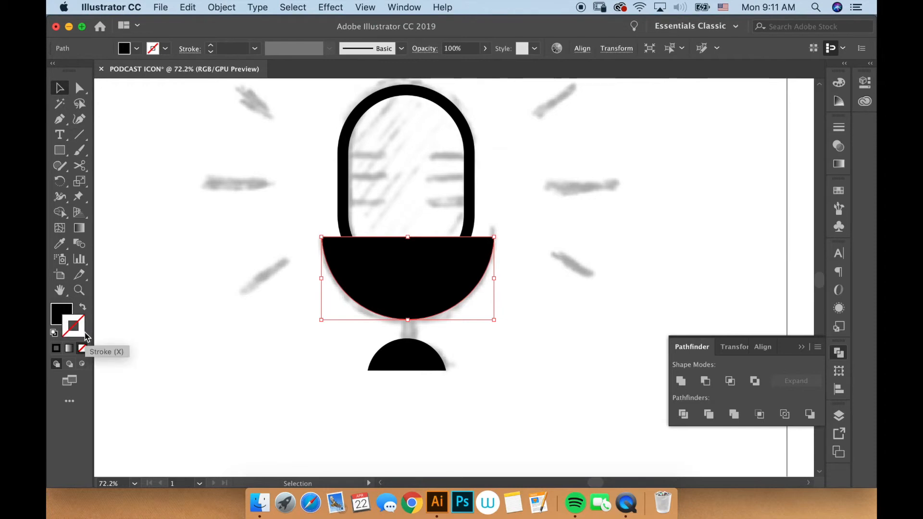
pyautogui.click(83, 306)
pyautogui.click(612, 305)
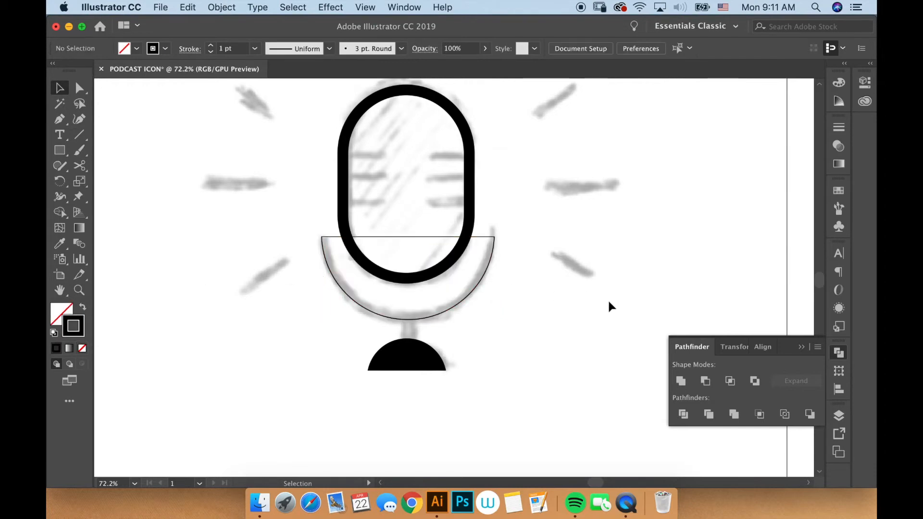
# - Increase the half-circle outline's stroke weight to 5 pt
pyautogui.click(461, 308)
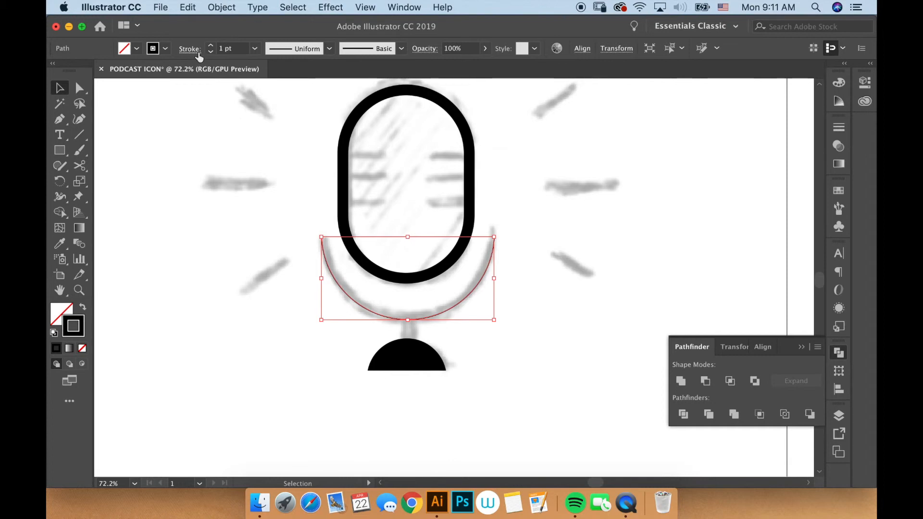
pyautogui.click(211, 45)
pyautogui.click(211, 46)
pyautogui.click(211, 46)
pyautogui.click(210, 46)
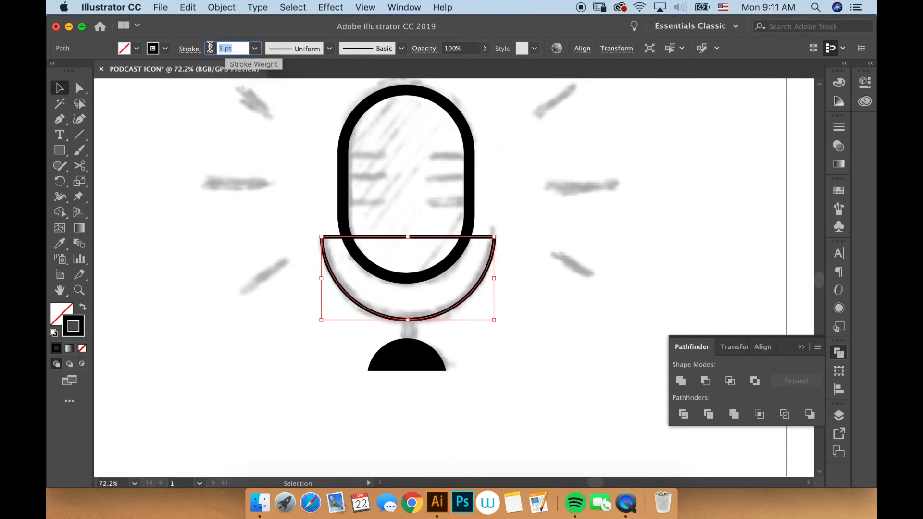
pyautogui.click(294, 129)
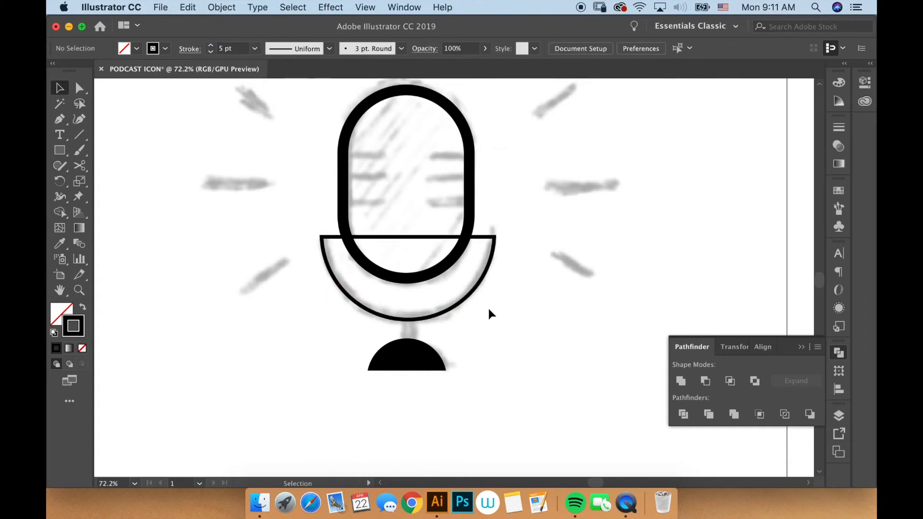
# - Copy the microphone head's 14.522 pt outline style onto the holder half-circle with the Eyedropper tool
pyautogui.click(467, 298)
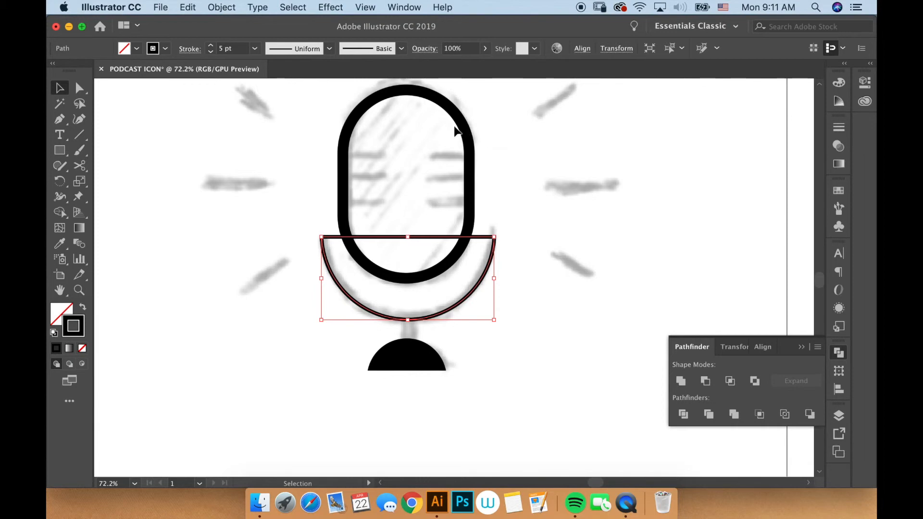
pyautogui.click(474, 158)
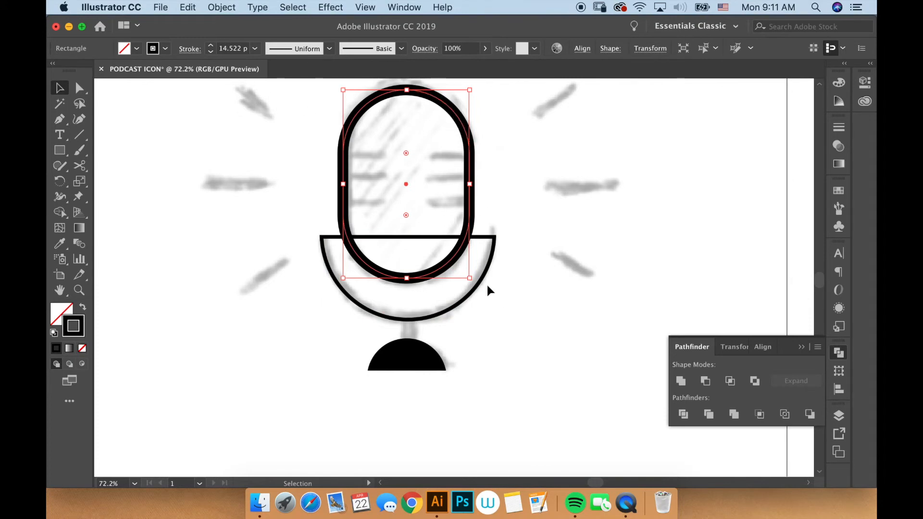
pyautogui.click(524, 242)
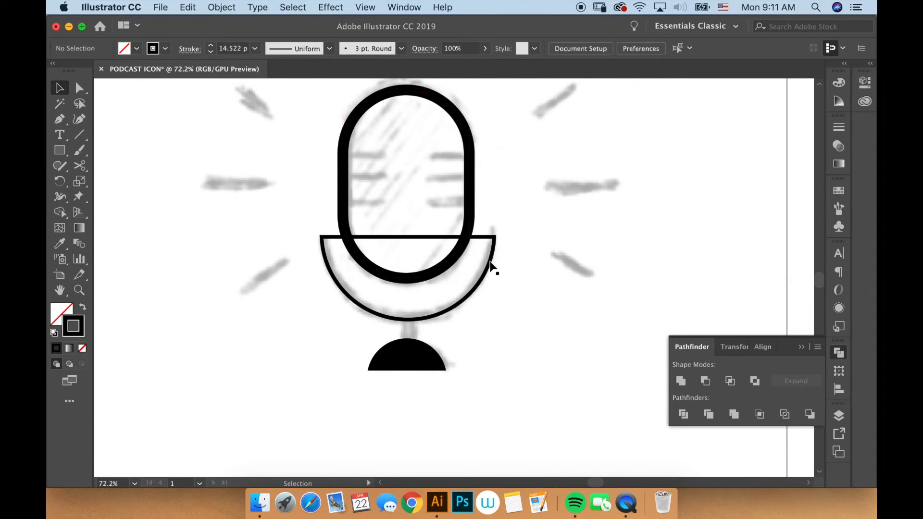
pyautogui.click(489, 264)
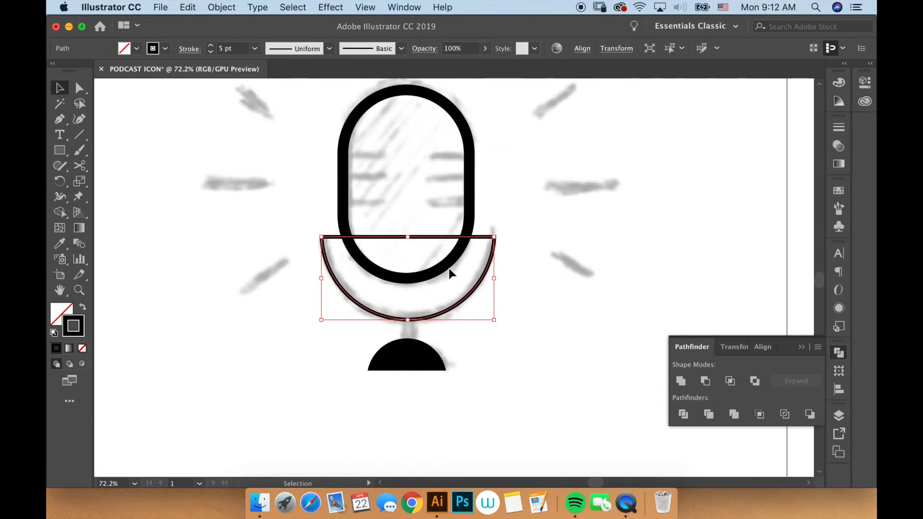
pyautogui.press('i')
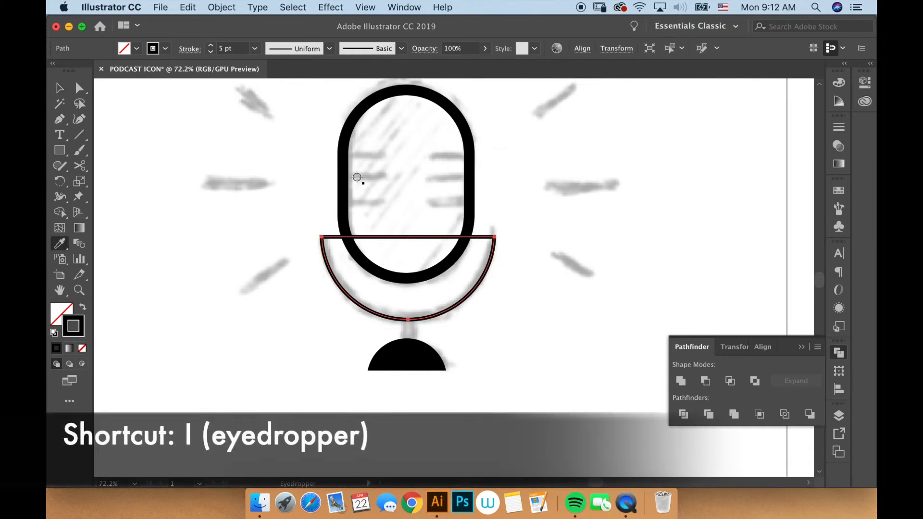
pyautogui.click(59, 245)
pyautogui.click(118, 246)
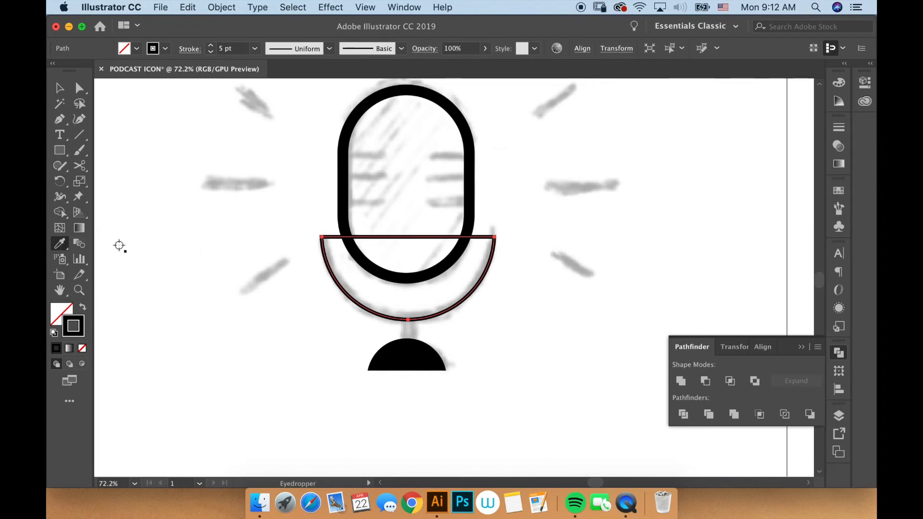
pyautogui.click(470, 159)
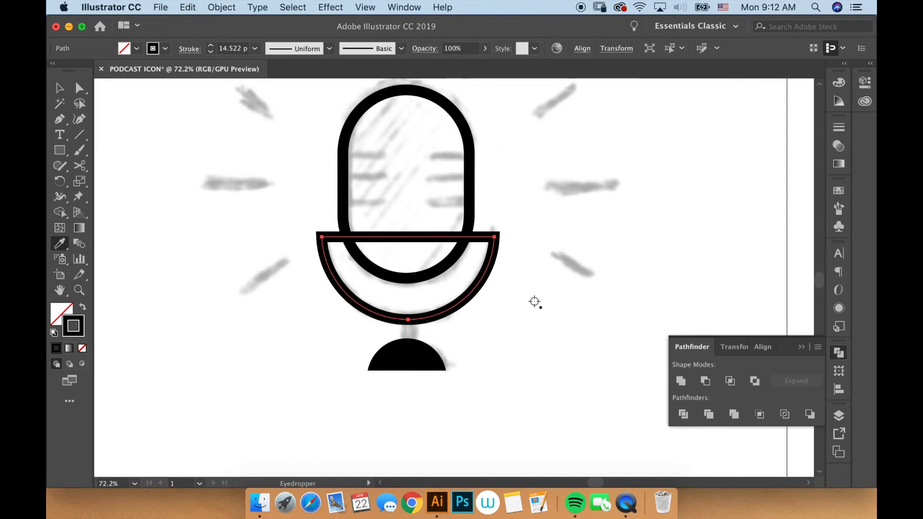
pyautogui.press('v')
pyautogui.click(550, 305)
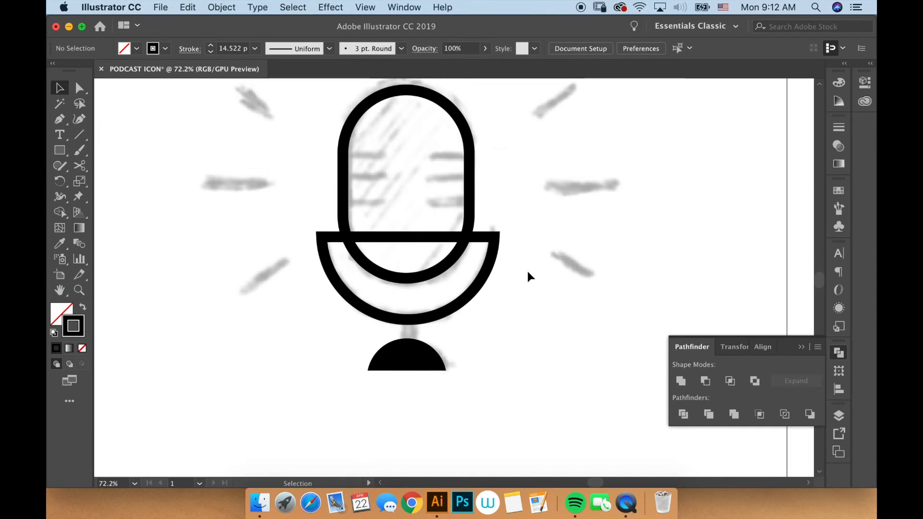
pyautogui.click(491, 273)
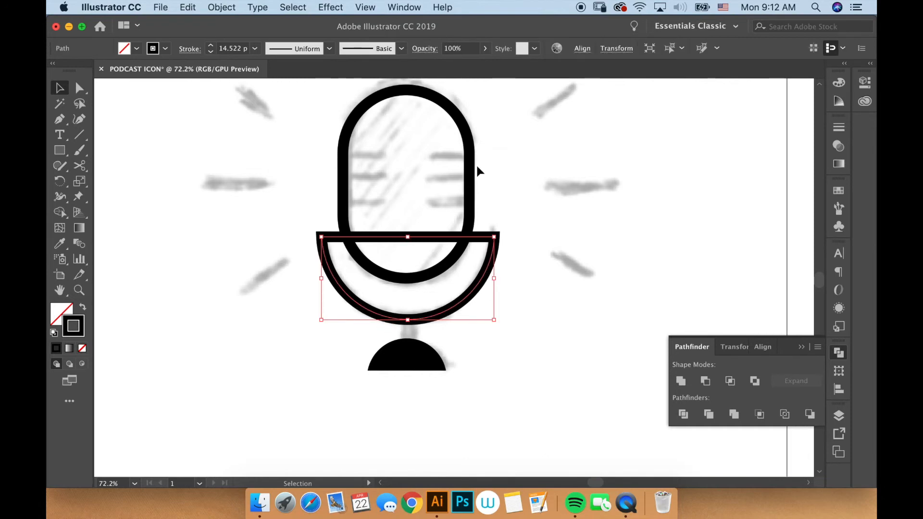
pyautogui.click(536, 245)
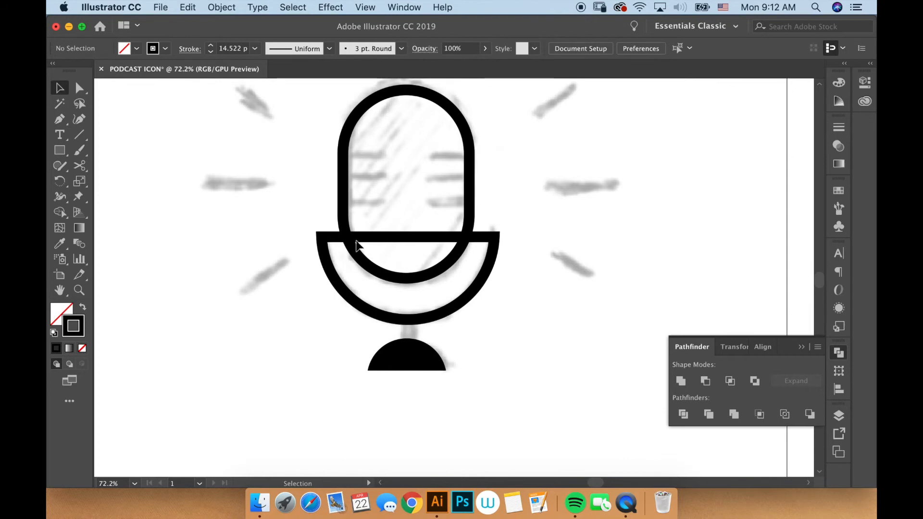
# - Cut the holder half-circle's outline at its two upper corner anchor points with the Scissors tool
pyautogui.click(387, 242)
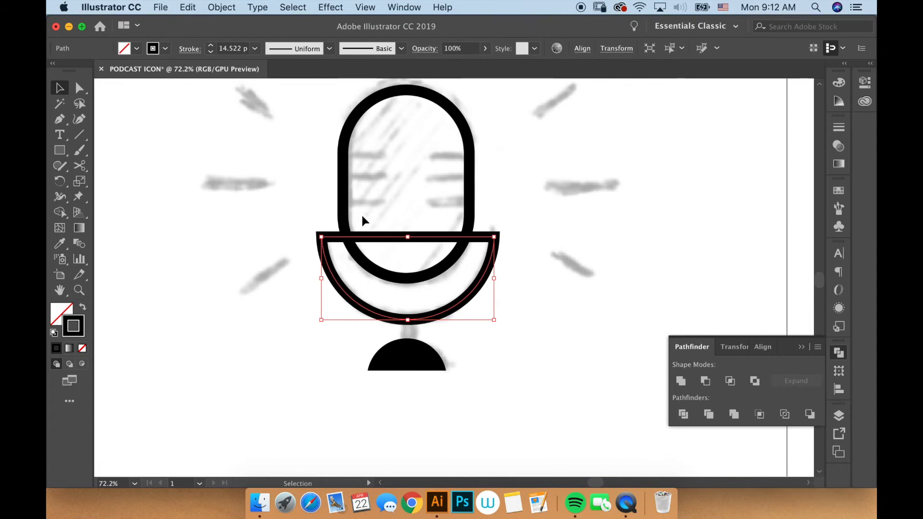
pyautogui.press('c')
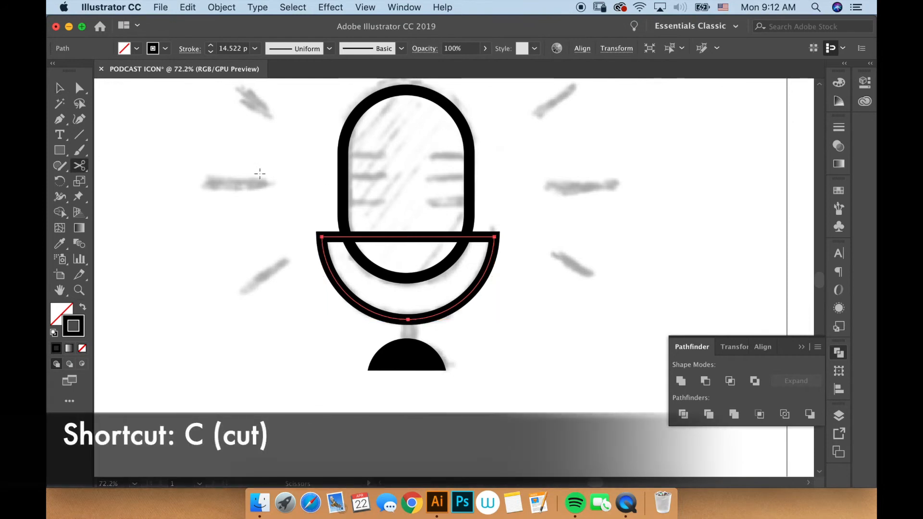
pyautogui.click(79, 167)
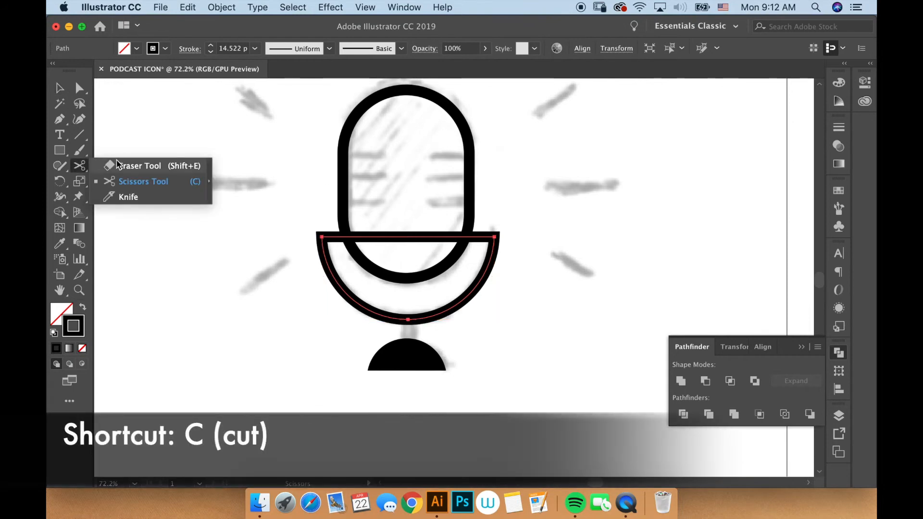
pyautogui.click(139, 166)
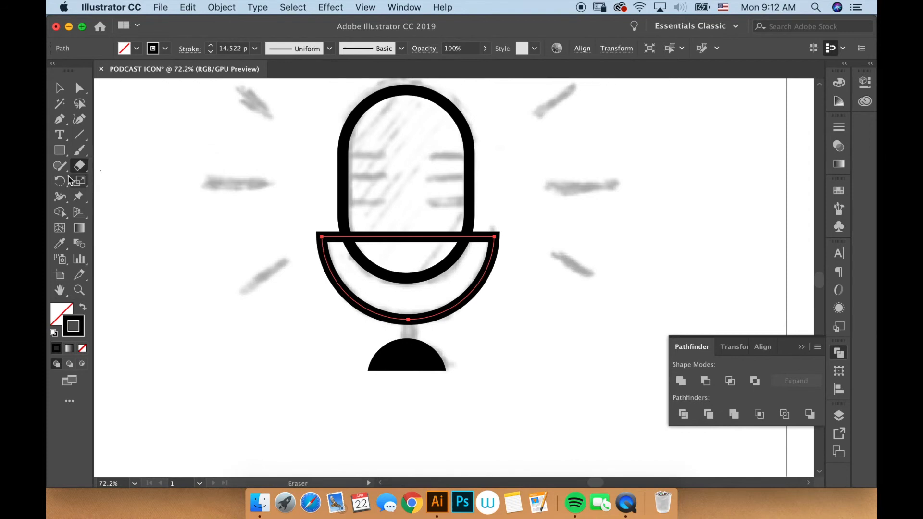
pyautogui.click(81, 169)
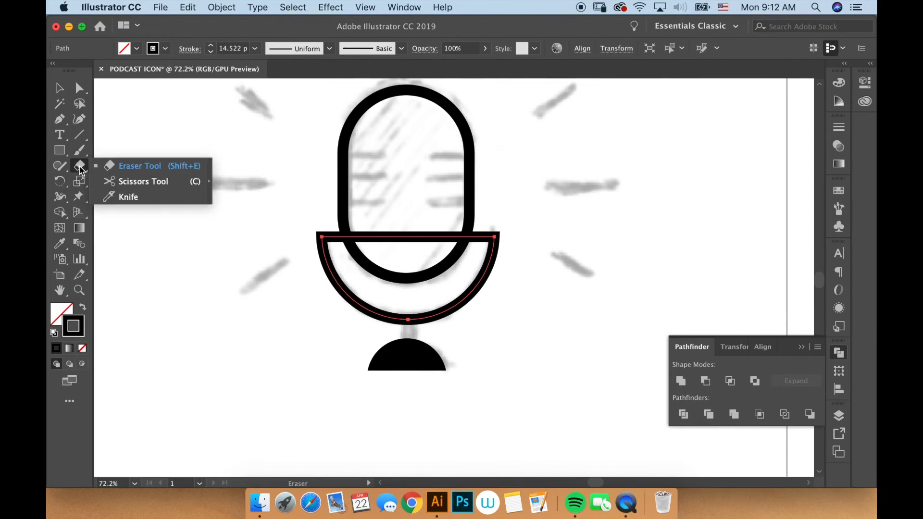
pyautogui.click(150, 186)
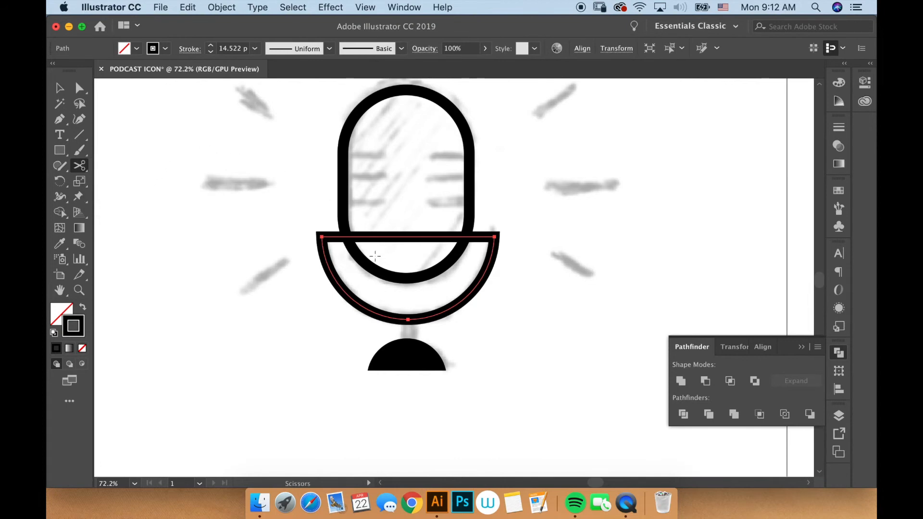
pyautogui.press('z')
pyautogui.click(352, 268)
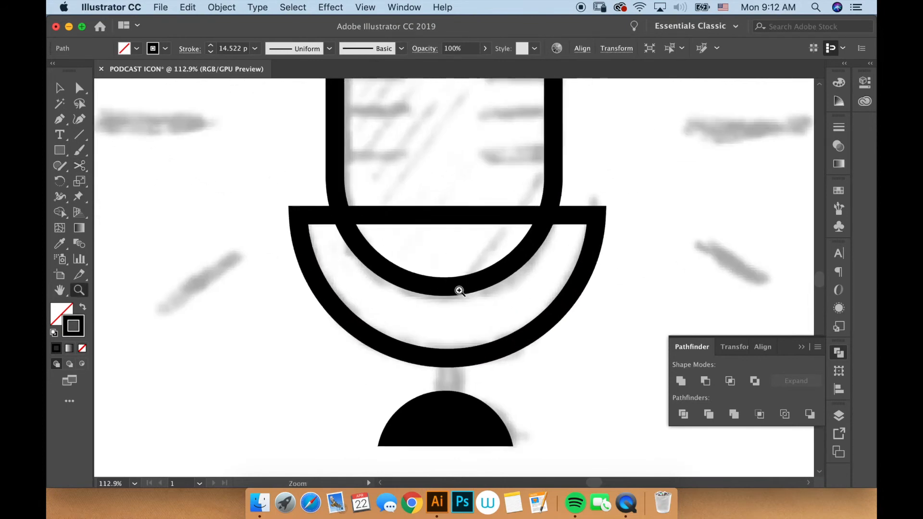
pyautogui.press('c')
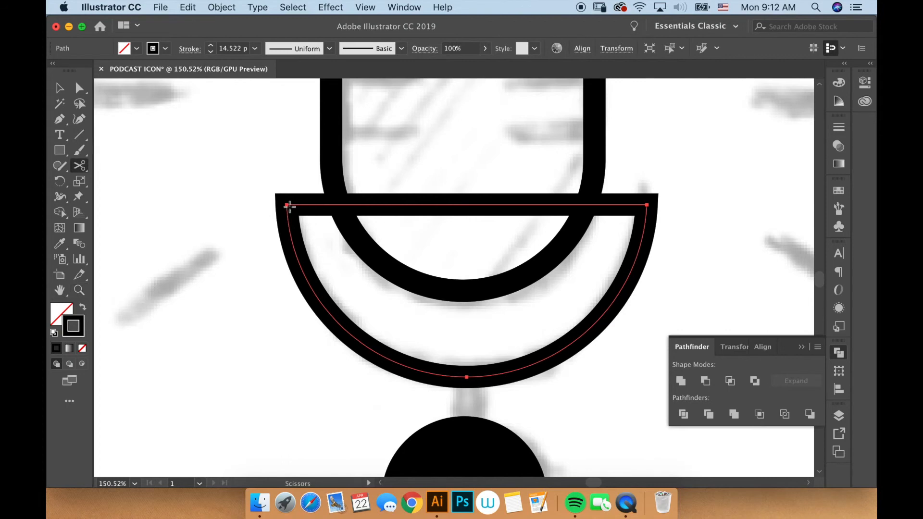
pyautogui.click(286, 204)
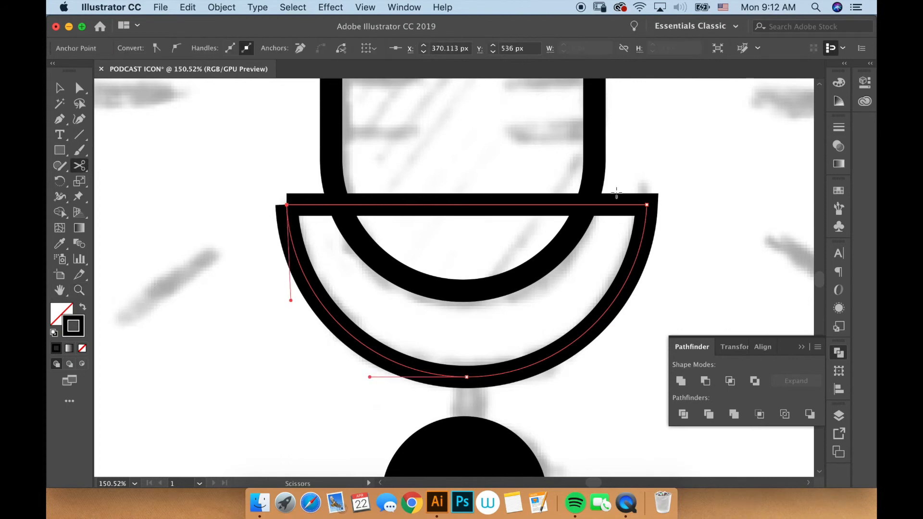
pyautogui.click(647, 204)
# - Delete the separated straight segment across the holder, leaving an open arc
pyautogui.press('v')
pyautogui.click(452, 225)
pyautogui.click(449, 222)
pyautogui.click(459, 206)
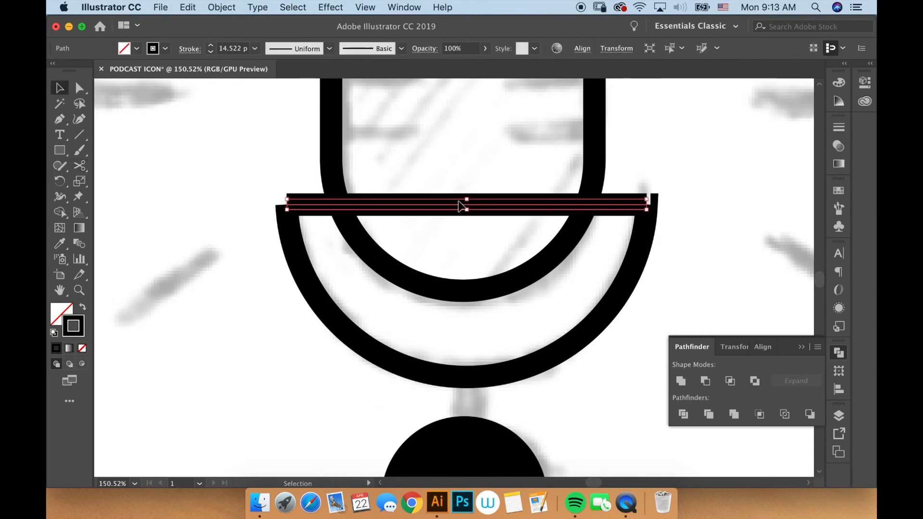
pyautogui.press('Delete')
# - Examine the open holder arc and how it sits around the microphone head
pyautogui.press('z')
pyautogui.keyDown('alt'); pyautogui.click(490, 262); pyautogui.keyUp('alt')
pyautogui.keyDown('alt'); pyautogui.click(495, 277); pyautogui.keyUp('alt')
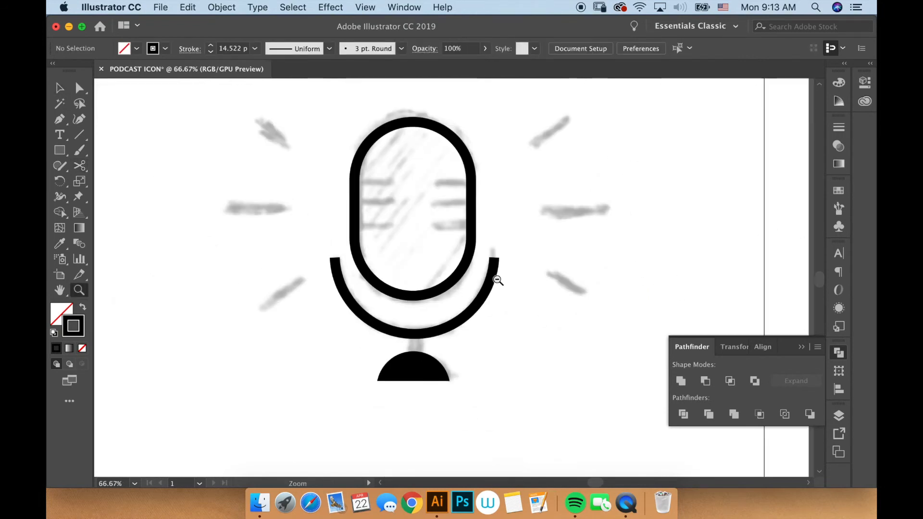
pyautogui.keyDown('alt'); pyautogui.click(497, 279); pyautogui.keyUp('alt')
pyautogui.click(497, 281)
pyautogui.moveTo(310, 254); pyautogui.dragTo(411, 256)
pyautogui.press('v')
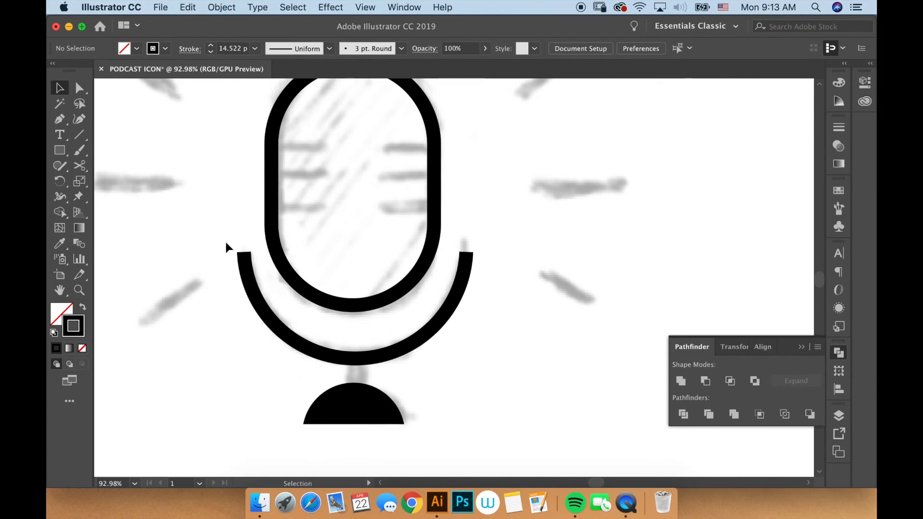
pyautogui.click(249, 280)
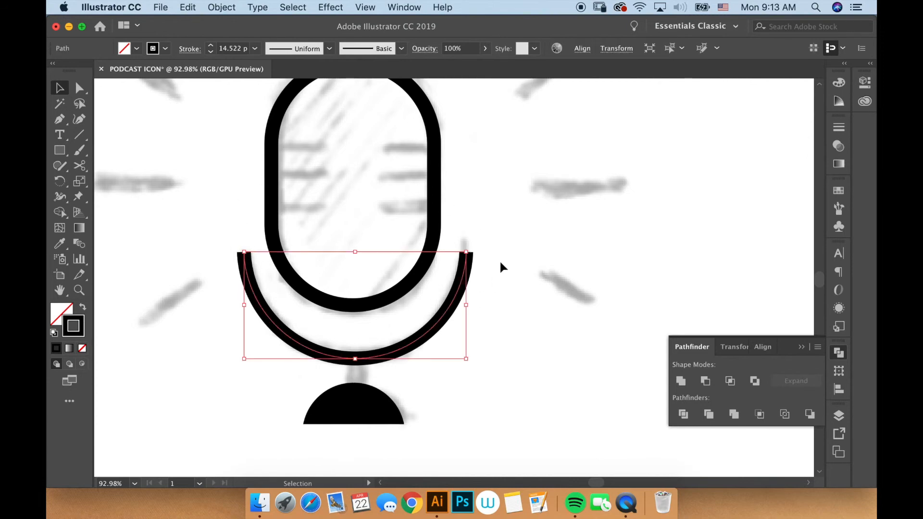
pyautogui.click(488, 273)
pyautogui.click(467, 284)
pyautogui.click(527, 305)
# - Try drawing slanted and vertical test lines beside the microphone with the Line Segment tool, removing each one
pyautogui.scroll(-3, 532, 303)
pyautogui.hscroll(-2, 533, 303)
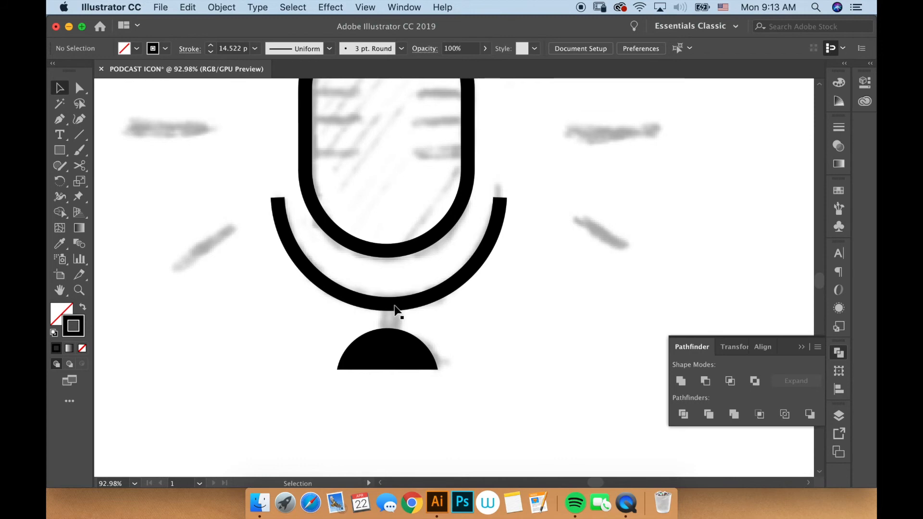
pyautogui.click(80, 137)
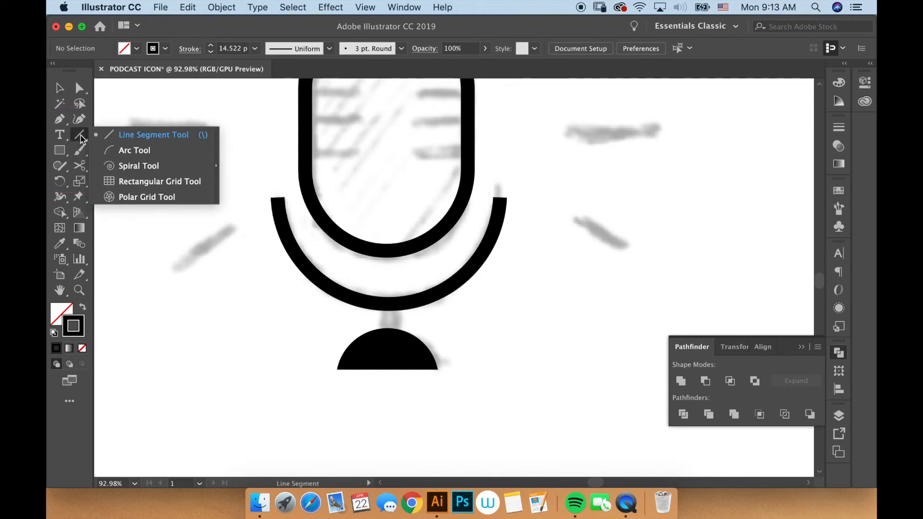
pyautogui.click(154, 136)
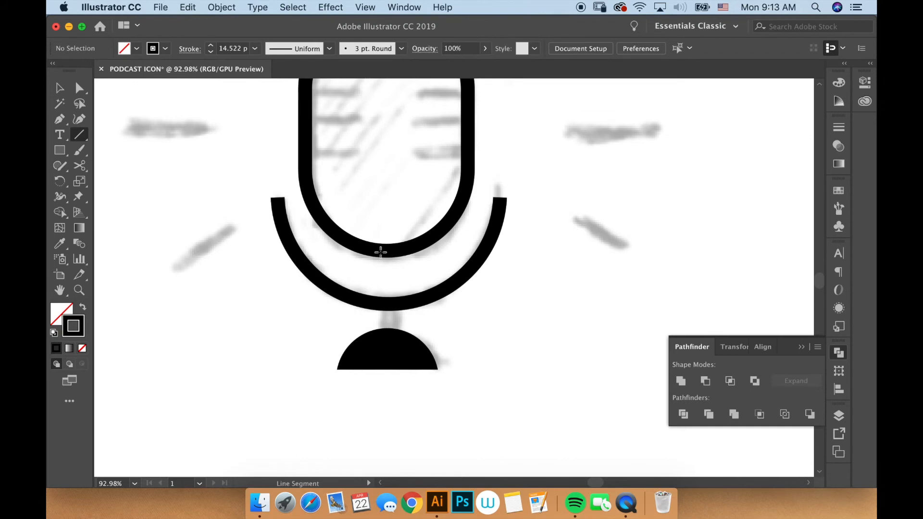
pyautogui.moveTo(188, 142); pyautogui.dragTo(182, 326)
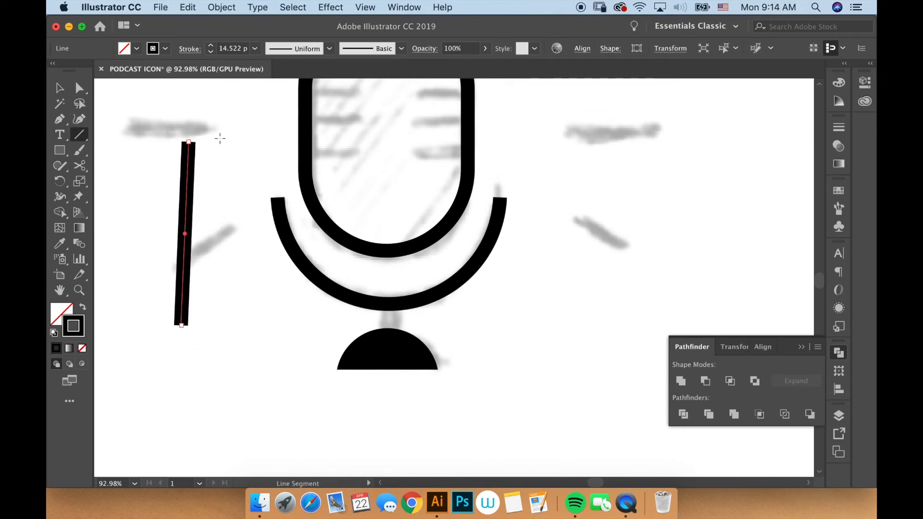
pyautogui.press('super+z')
pyautogui.moveTo(219, 132); pyautogui.dragTo(214, 261)
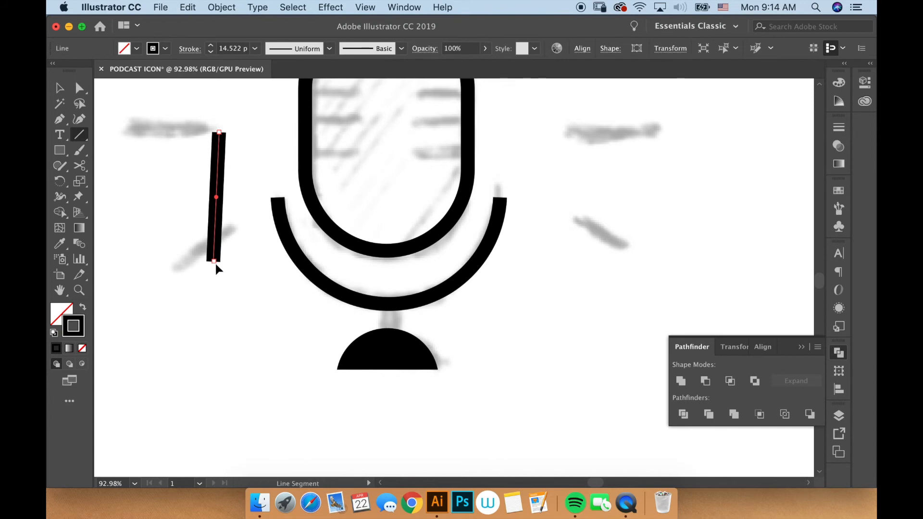
pyautogui.press('super+z')
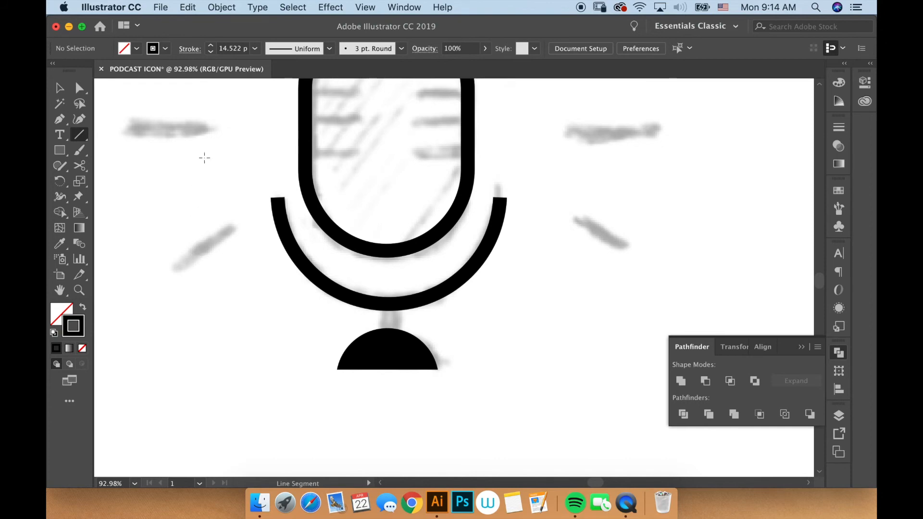
pyautogui.moveTo(207, 154); pyautogui.dragTo(207, 235)
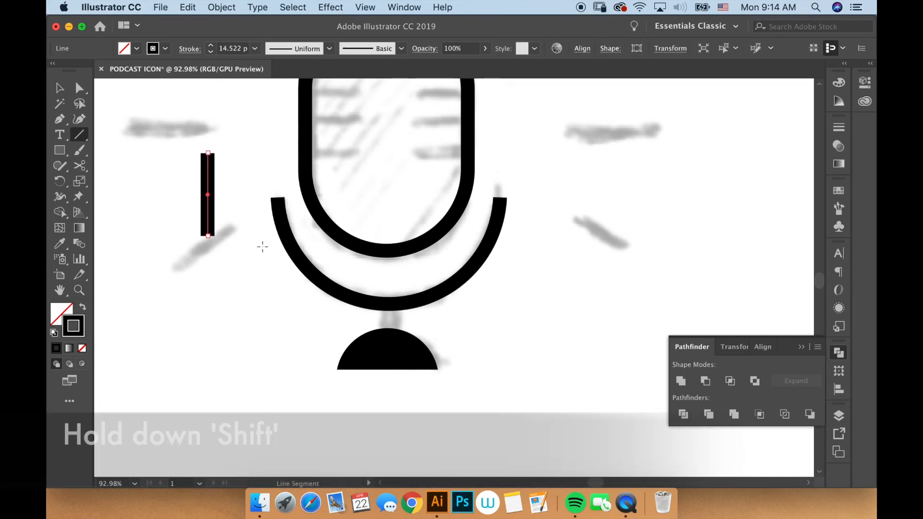
pyautogui.press('Delete')
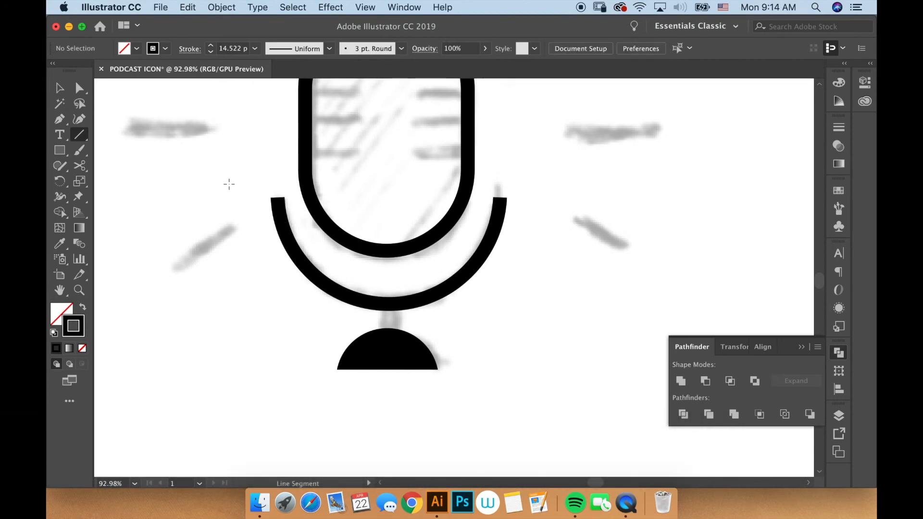
# - Draw a short vertical line segment from the bottom of the microphone head to the bottom of the holder arc
pyautogui.moveTo(387, 250); pyautogui.dragTo(388, 304)
pyautogui.press('v')
pyautogui.click(545, 338)
# - Move the vertical line straight down so it joins the holder arc to the solid base as a stem
pyautogui.press('z')
pyautogui.keyDown('alt'); pyautogui.click(435, 269); pyautogui.keyUp('alt')
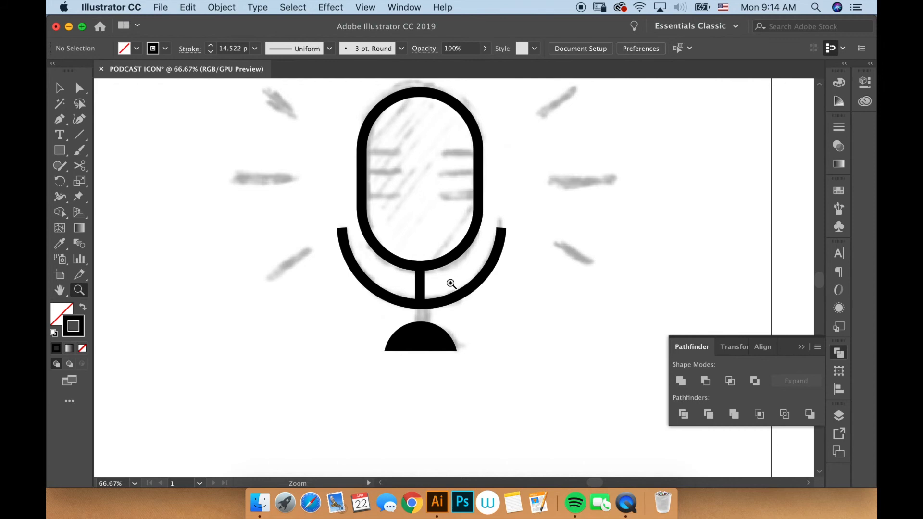
pyautogui.moveTo(449, 282); pyautogui.dragTo(560, 306)
pyautogui.press('v')
pyautogui.moveTo(397, 284); pyautogui.dragTo(397, 354)
pyautogui.click(538, 335)
# - Nudge the microphone head straight down so it sits closer to the holder arc
pyautogui.press('z')
pyautogui.keyDown('alt'); pyautogui.click(469, 273); pyautogui.keyUp('alt')
pyautogui.keyDown('alt'); pyautogui.click(471, 283); pyautogui.keyUp('alt')
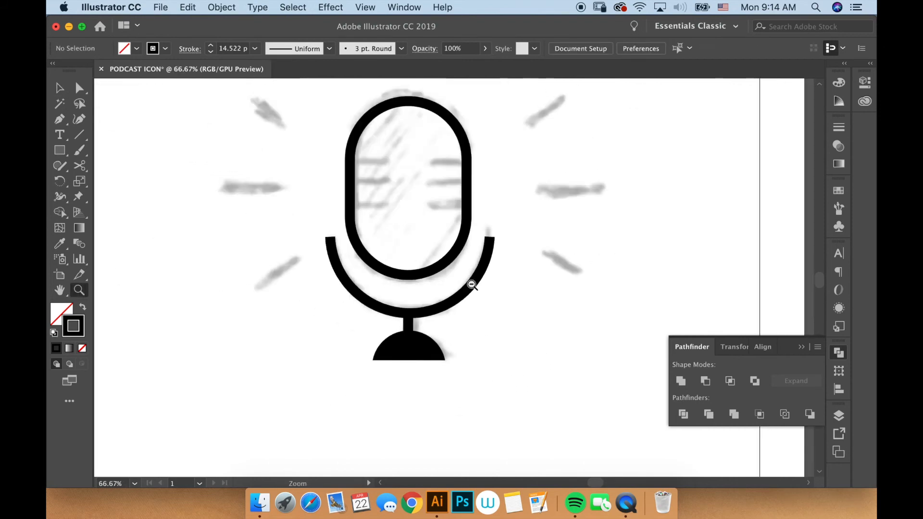
pyautogui.keyDown('alt'); pyautogui.click(474, 283); pyautogui.keyUp('alt')
pyautogui.keyDown('alt'); pyautogui.click(474, 283); pyautogui.keyUp('alt')
pyautogui.moveTo(476, 283); pyautogui.dragTo(546, 292)
pyautogui.press('v')
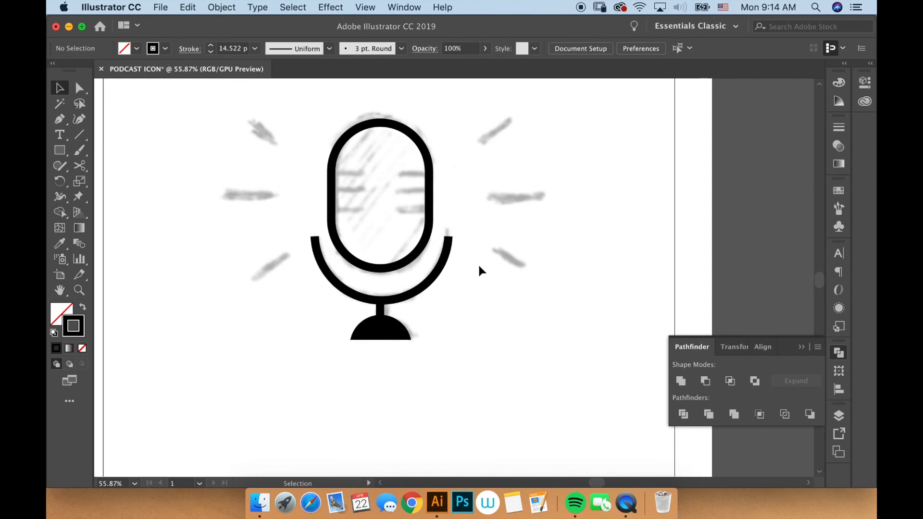
pyautogui.scroll(2, 506, 271)
pyautogui.hscroll(-2, 507, 271)
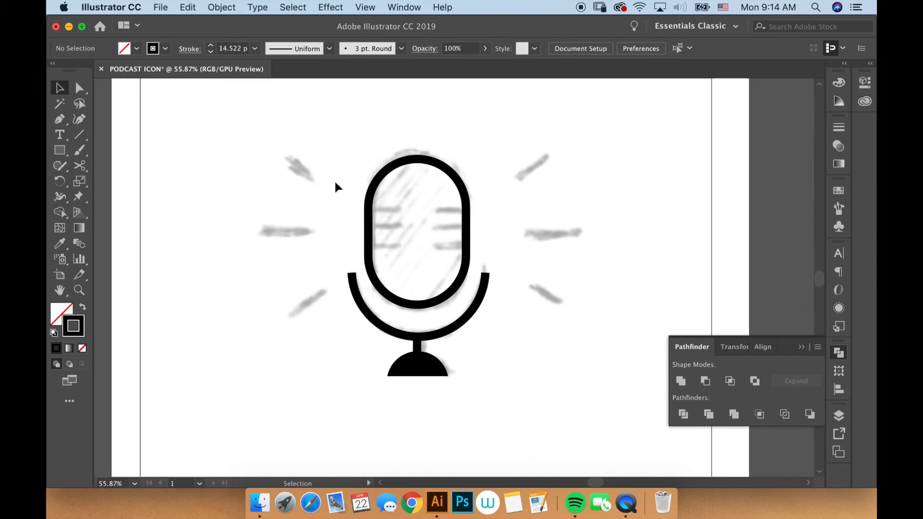
pyautogui.click(446, 299)
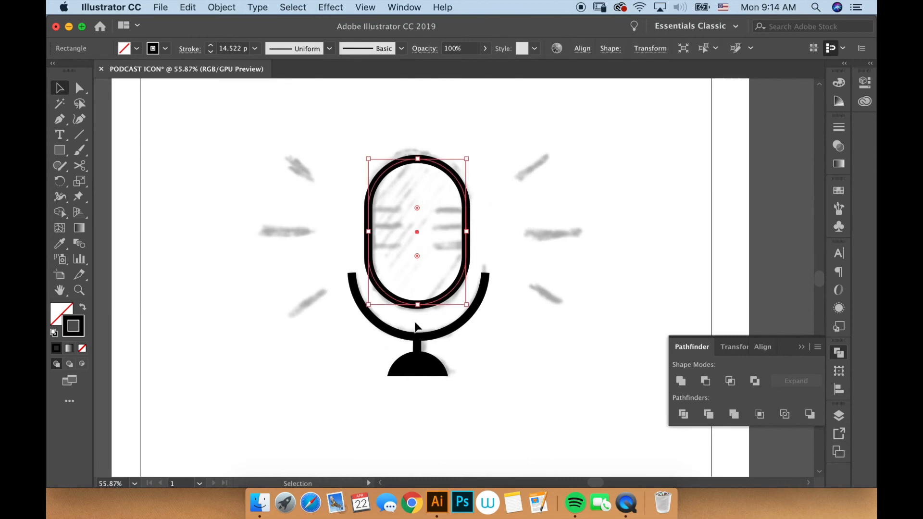
pyautogui.press('Down')
pyautogui.press('Down')
pyautogui.press('Down')
pyautogui.press('Down')
pyautogui.press('Down')
pyautogui.press('Down')
pyautogui.press('Down')
pyautogui.press('Down')
pyautogui.press('Down')
pyautogui.press('Down')
pyautogui.press('Down')
pyautogui.press('Down')
pyautogui.press('Down')
pyautogui.press('Down')
pyautogui.press('Down')
pyautogui.press('Down')
pyautogui.press('Down')
pyautogui.press('Down')
pyautogui.press('Down')
pyautogui.press('Down')
pyautogui.press('Down')
pyautogui.press('Down')
pyautogui.press('Down')
pyautogui.press('Down')
pyautogui.press('Down')
pyautogui.press('Down')
pyautogui.press('Down')
pyautogui.press('Down')
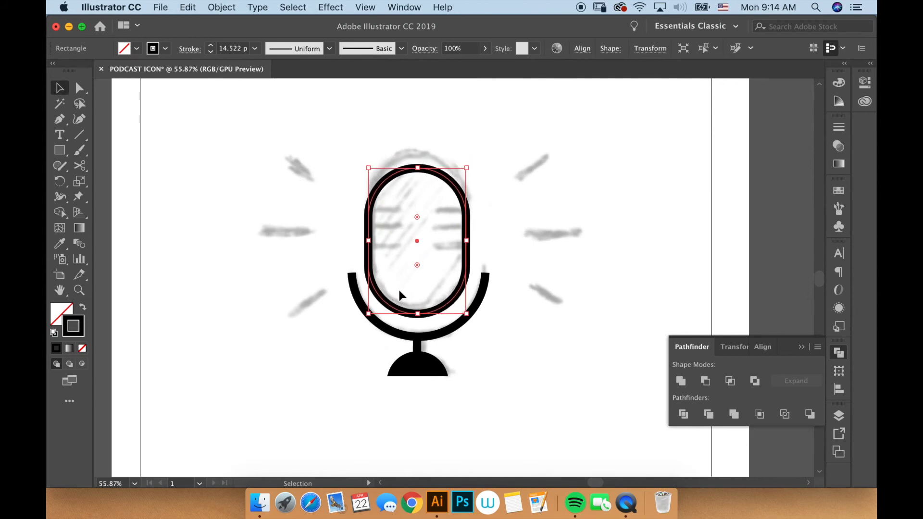
pyautogui.click(619, 331)
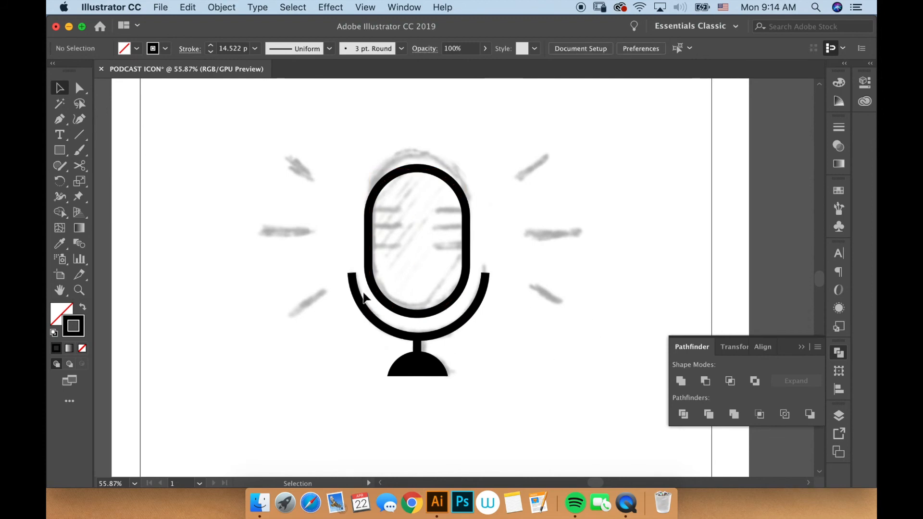
# - Select the head, holder arc, stem and base together and align them with Horizontal Align Center
pyautogui.moveTo(456, 371); pyautogui.dragTo(321, 255)
pyautogui.moveTo(315, 200); pyautogui.dragTo(511, 435)
pyautogui.click(547, 342)
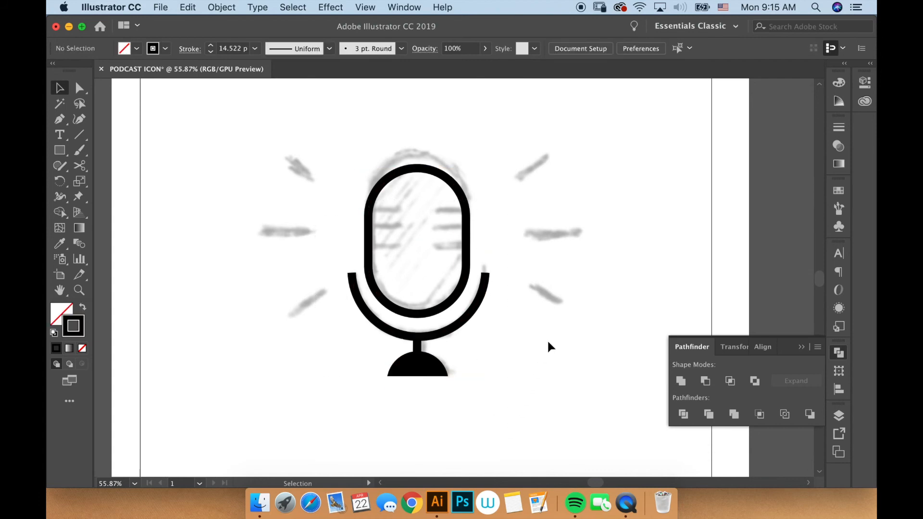
pyautogui.click(467, 218)
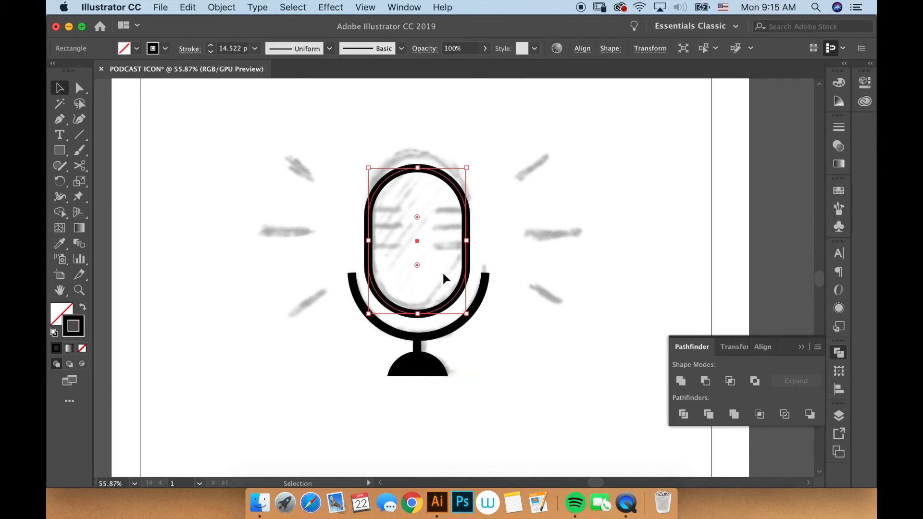
pyautogui.keyDown('shift'); pyautogui.click(450, 329); pyautogui.keyUp('shift')
pyautogui.keyDown('shift'); pyautogui.click(417, 353); pyautogui.keyUp('shift')
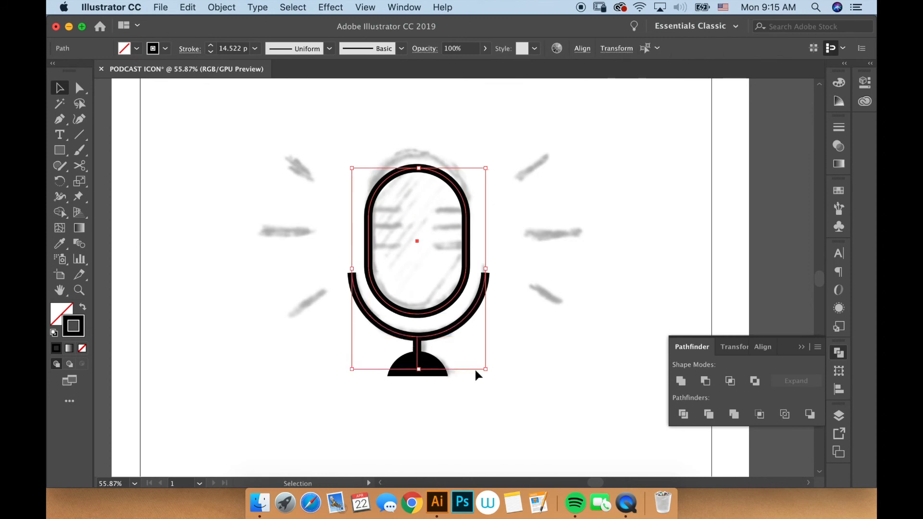
pyautogui.keyDown('shift'); pyautogui.click(429, 366); pyautogui.keyUp('shift')
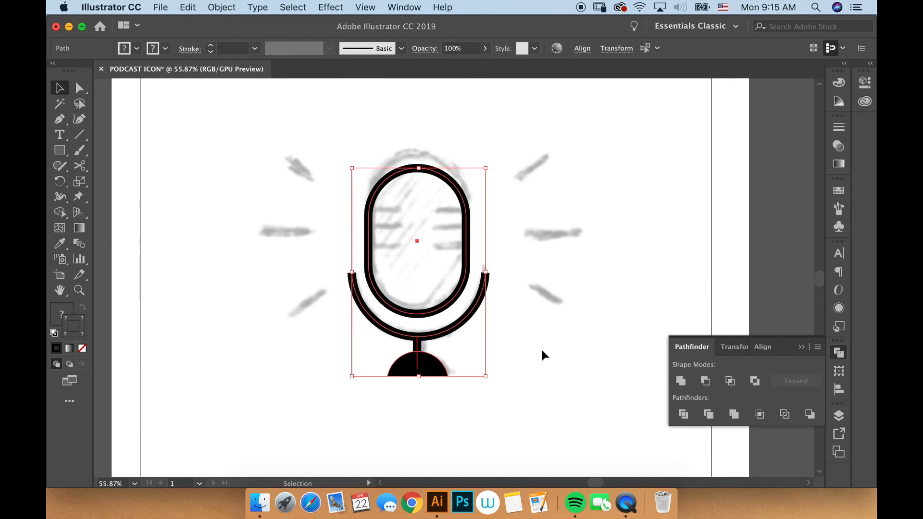
pyautogui.click(494, 298)
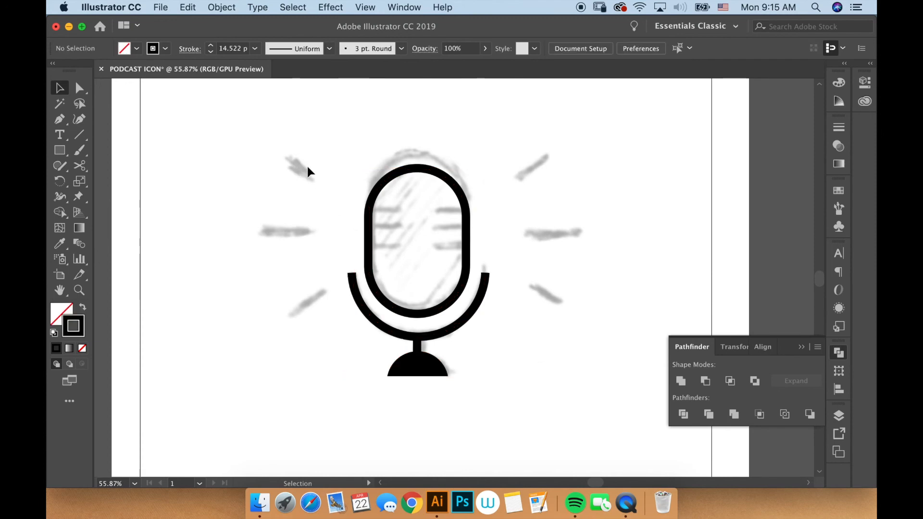
pyautogui.moveTo(308, 167); pyautogui.dragTo(523, 432)
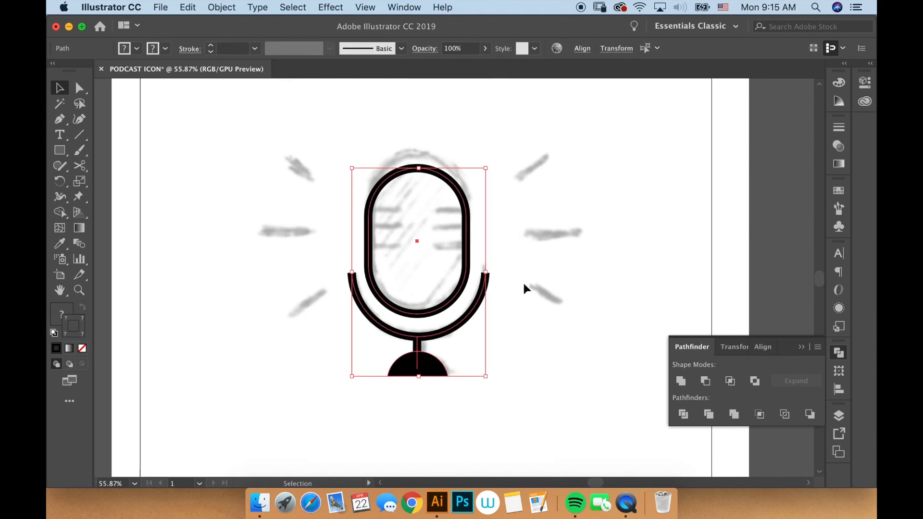
pyautogui.click(582, 49)
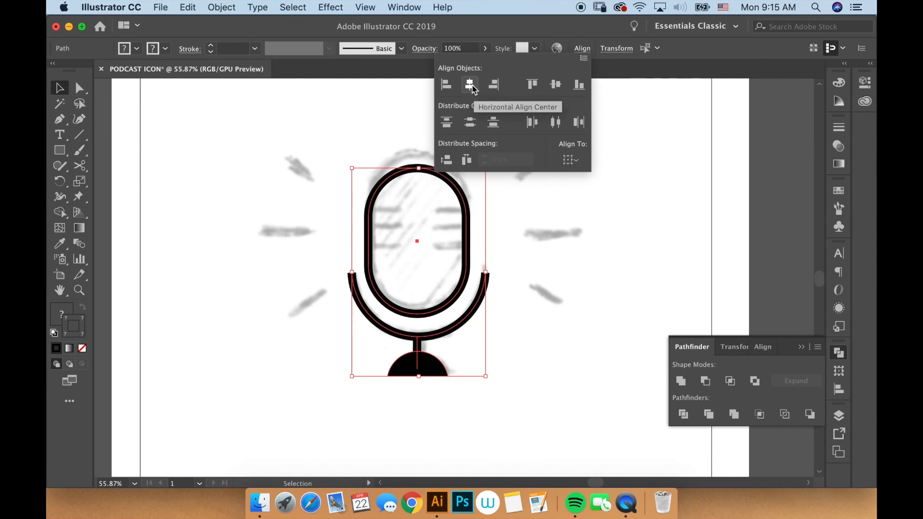
pyautogui.click(610, 241)
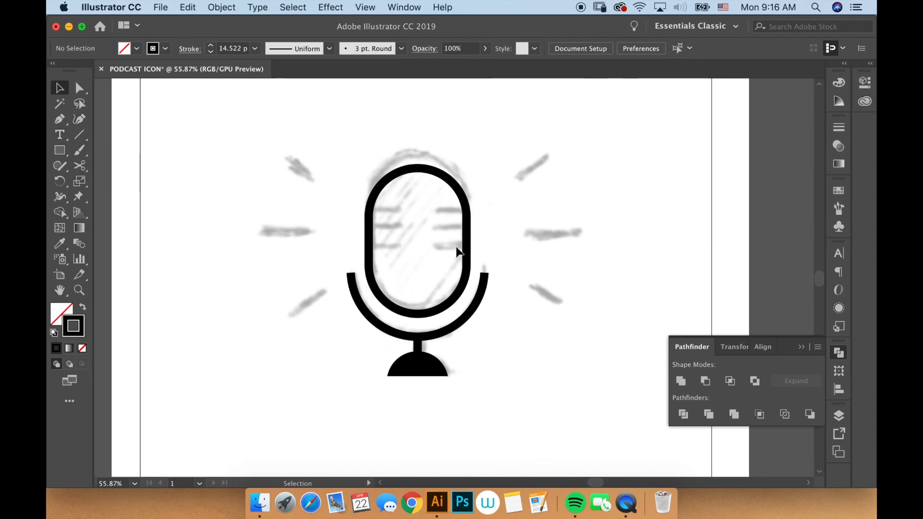
# - Nudge the microphone head slightly up, away from the holder arc
pyautogui.click(467, 192)
pyautogui.click(604, 321)
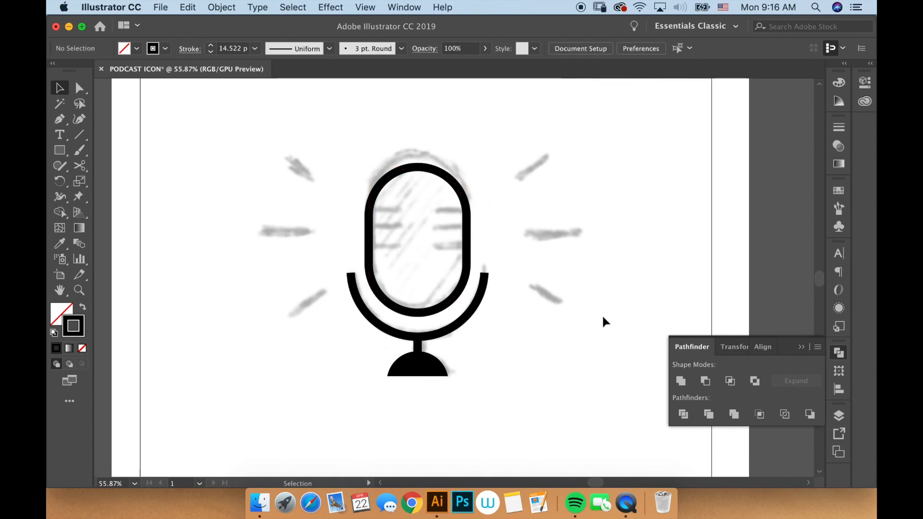